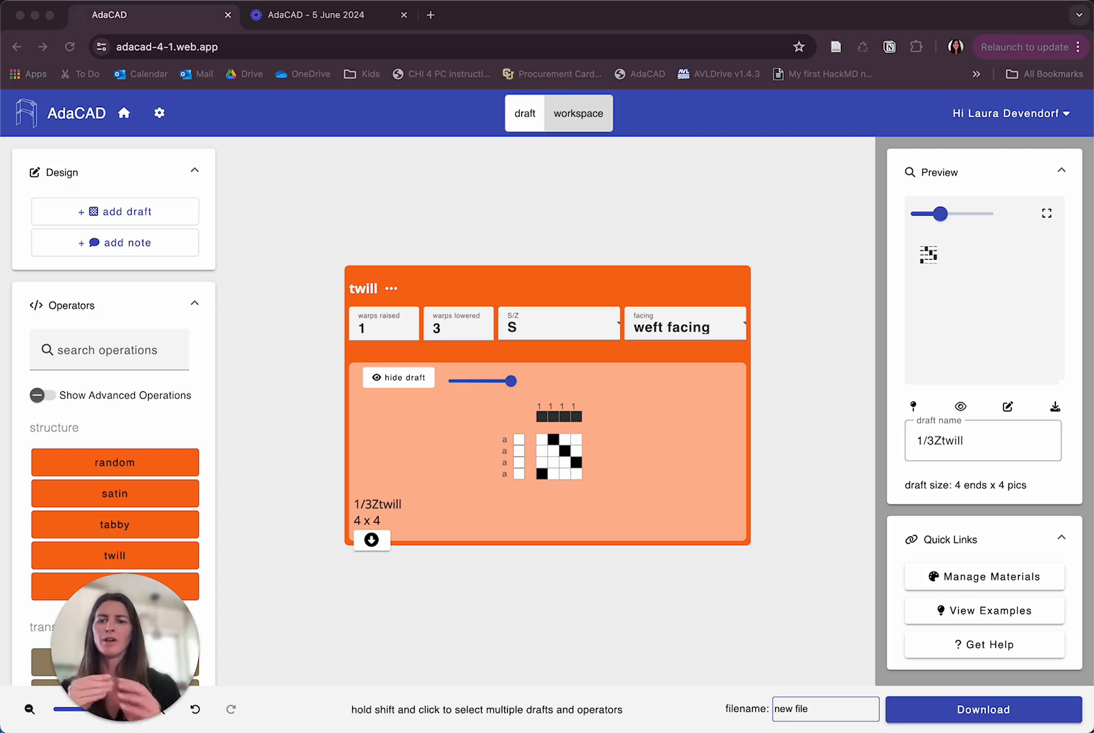
# Select the twill operator and move it slightly up and to the left on the canvas.
pyautogui.click(456, 279)
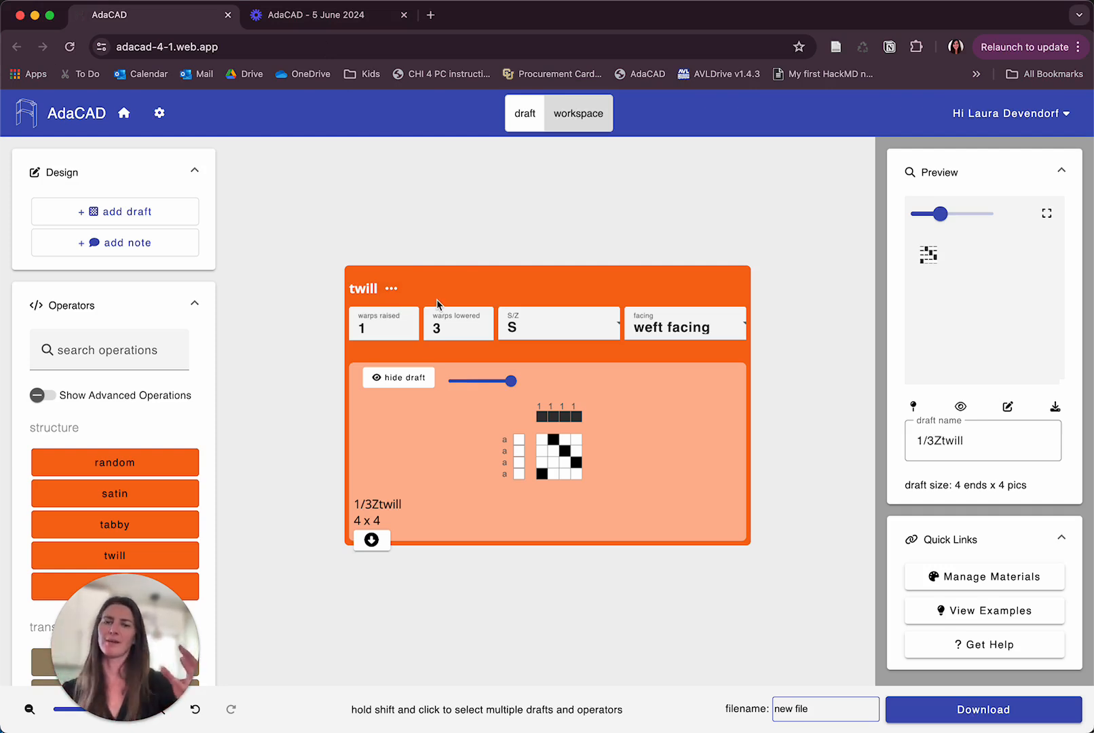
pyautogui.moveTo(348, 293); pyautogui.dragTo(328, 262)
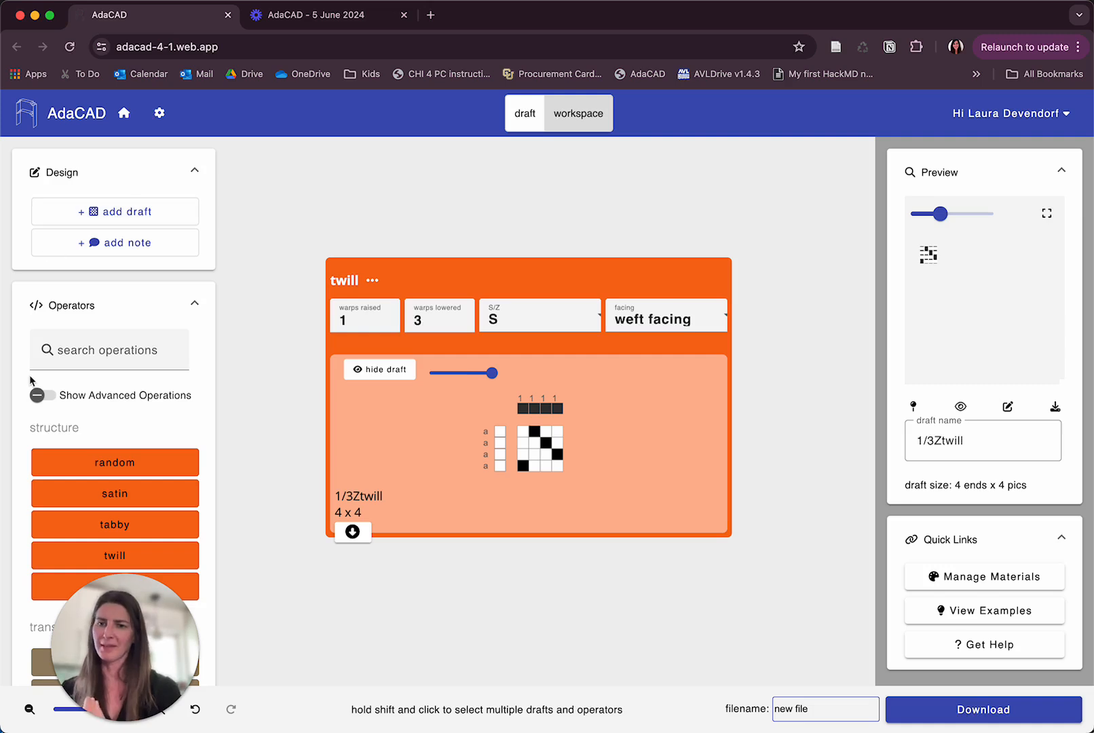
# Browse the operator list and read the descriptions of the structure and transformation operators.
pyautogui.scroll(-2, 89, 460)
pyautogui.scroll(-1, 89, 458)
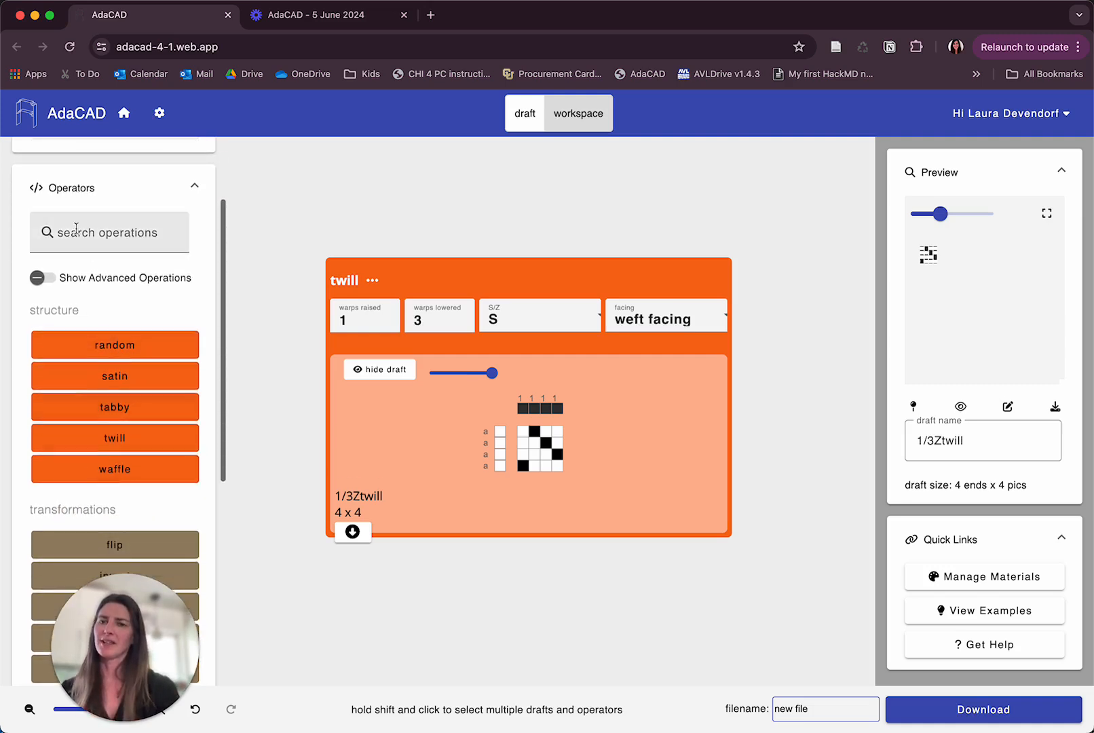
pyautogui.scroll(-3, 95, 412)
pyautogui.scroll(-8, 95, 412)
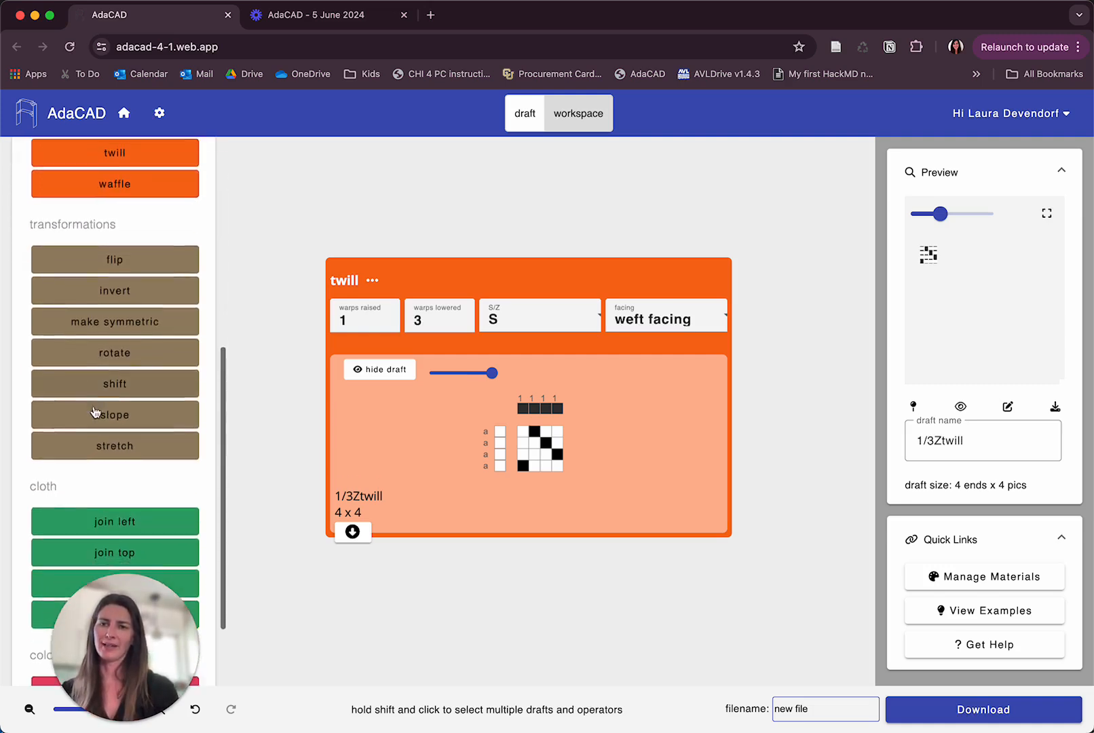
pyautogui.scroll(10, 95, 412)
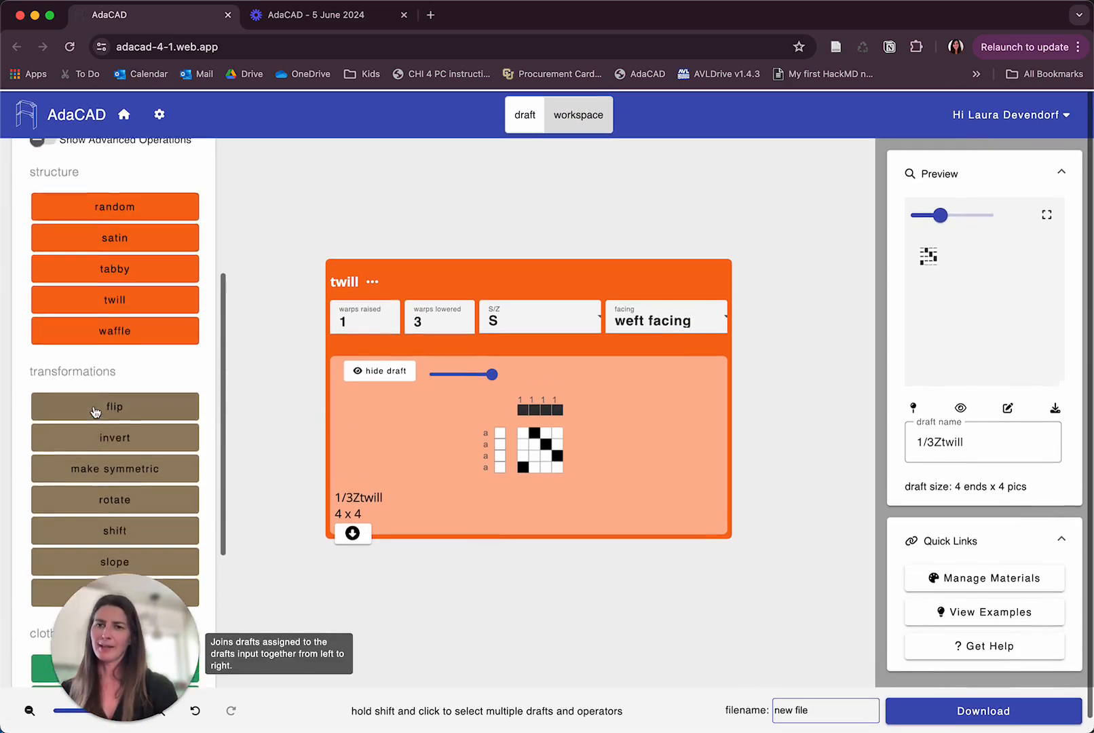
pyautogui.moveTo(95, 412)
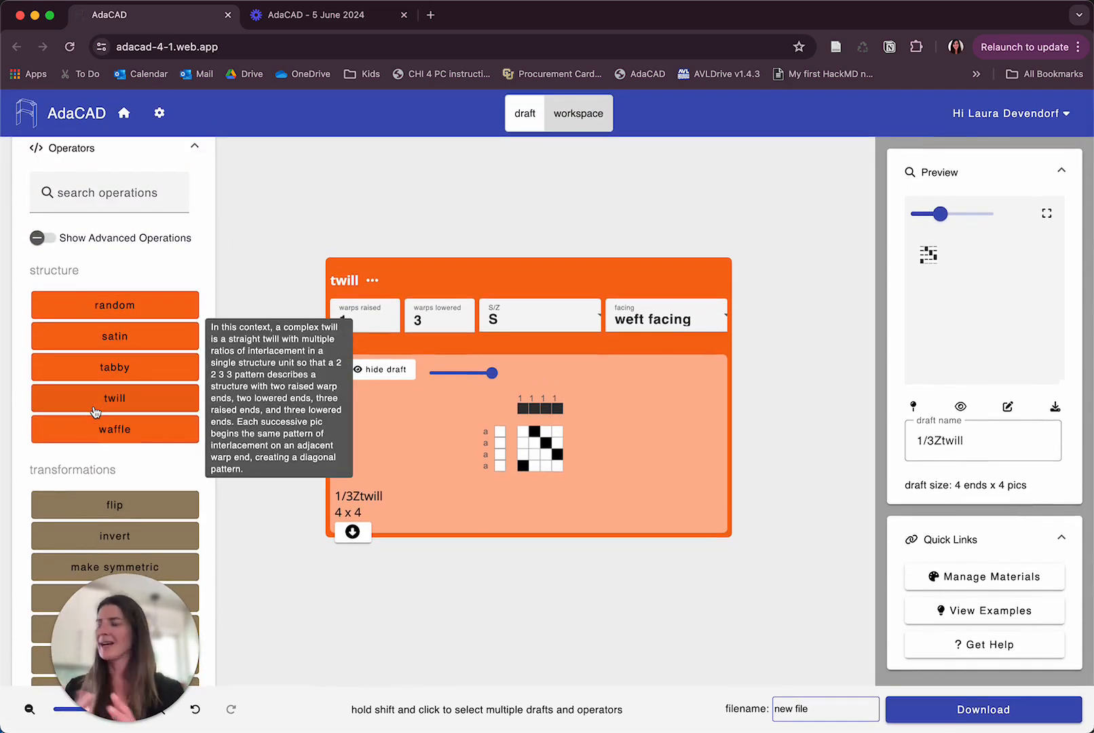
pyautogui.scroll(-3, 318, 558)
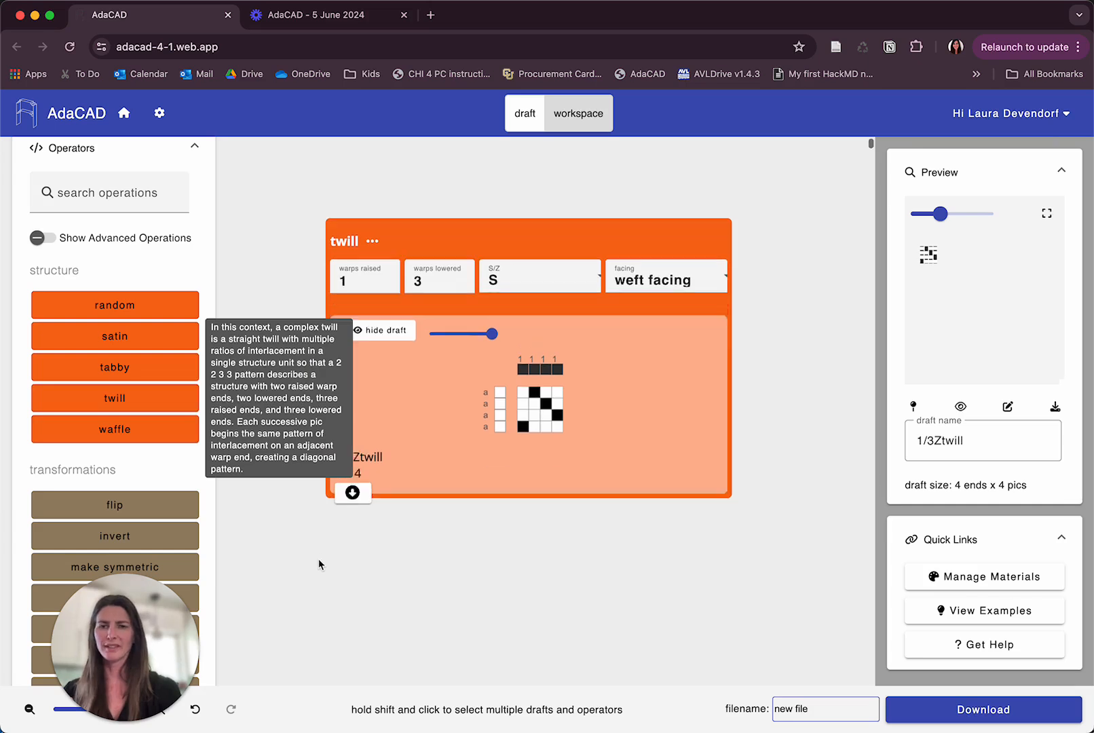
pyautogui.moveTo(155, 504)
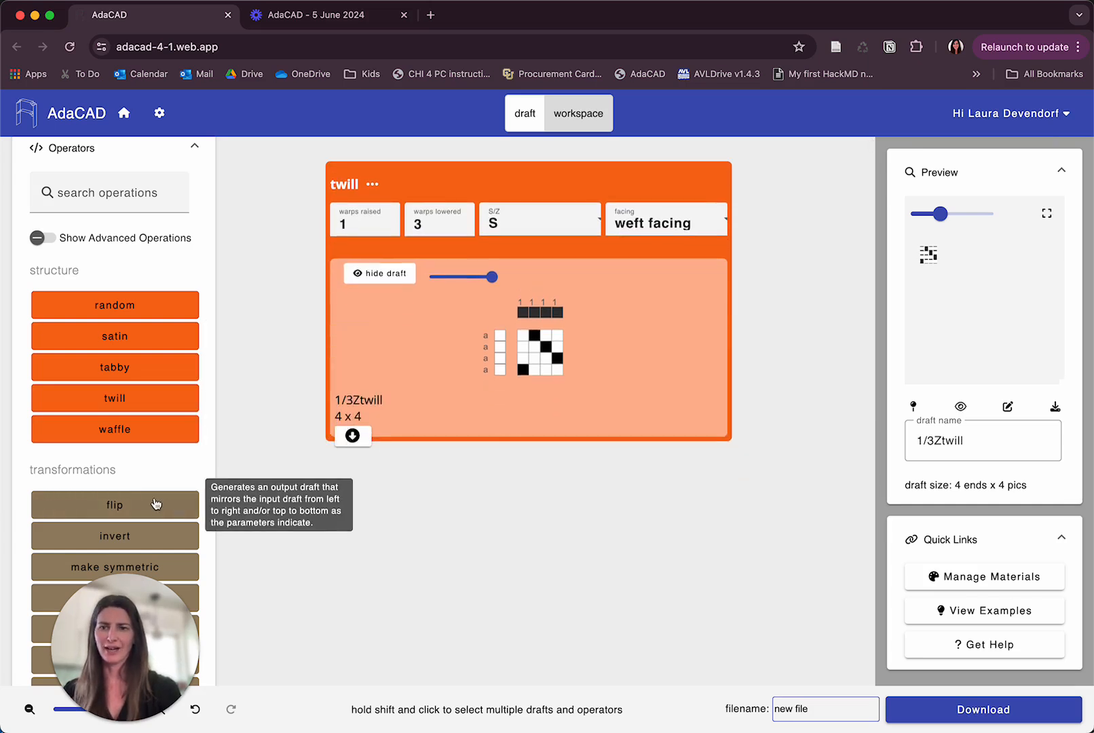
pyautogui.scroll(4, 142, 458)
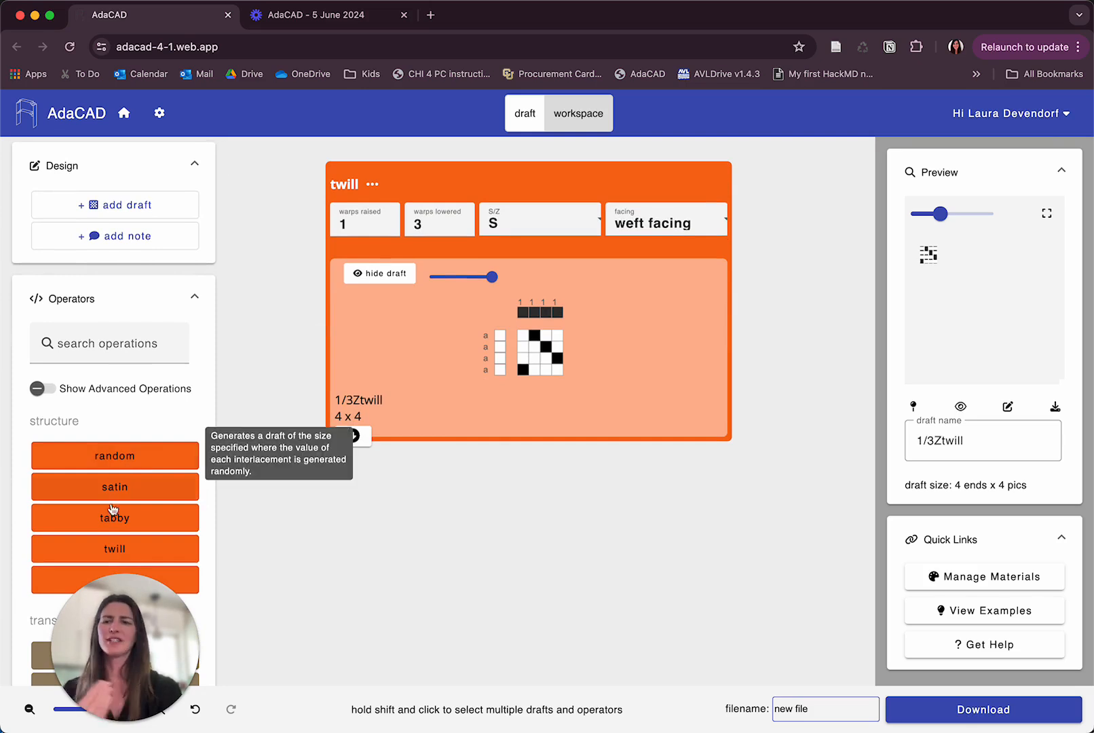
pyautogui.moveTo(117, 521)
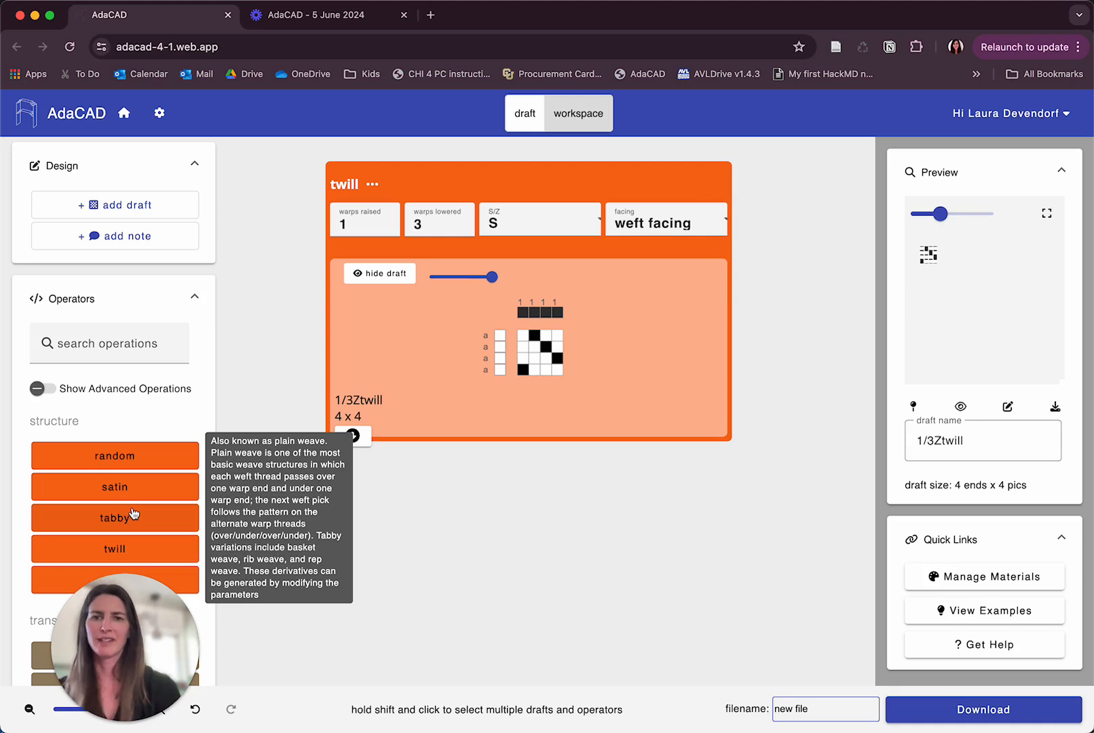
# Add a tabby operator and place it below and to the right of the twill.
pyautogui.click(123, 525)
pyautogui.moveTo(563, 211); pyautogui.dragTo(515, 402)
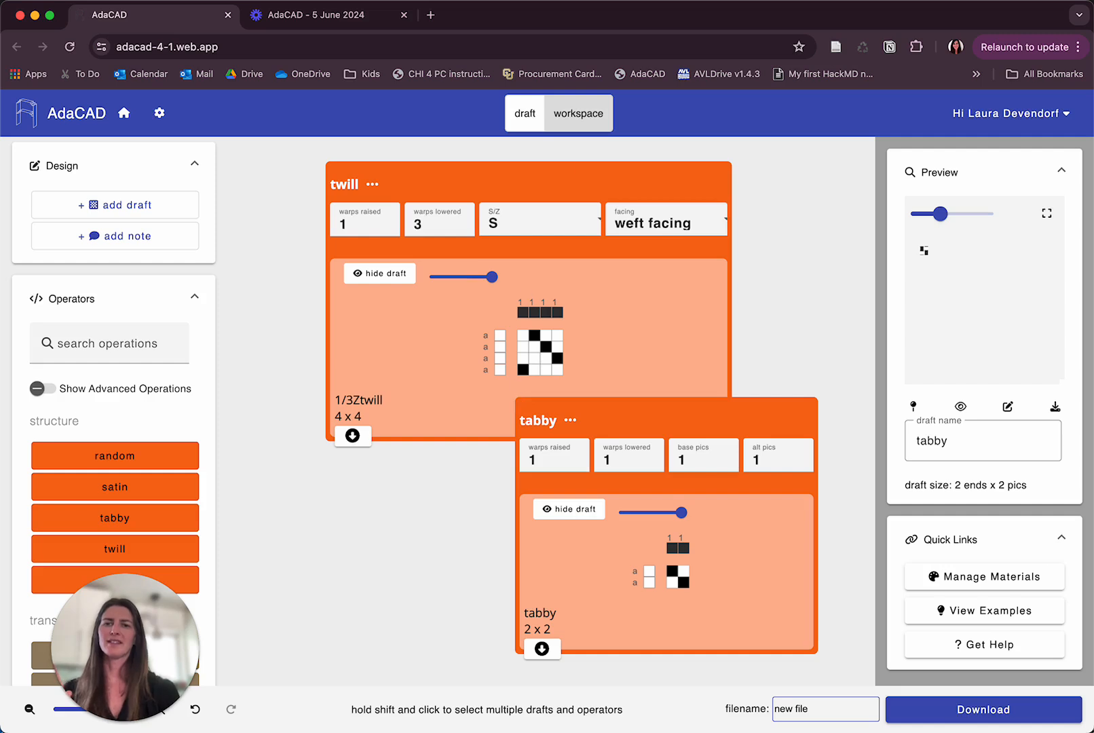
# Move the twill operator further to the right on the canvas.
pyautogui.moveTo(424, 179); pyautogui.dragTo(239, 172)
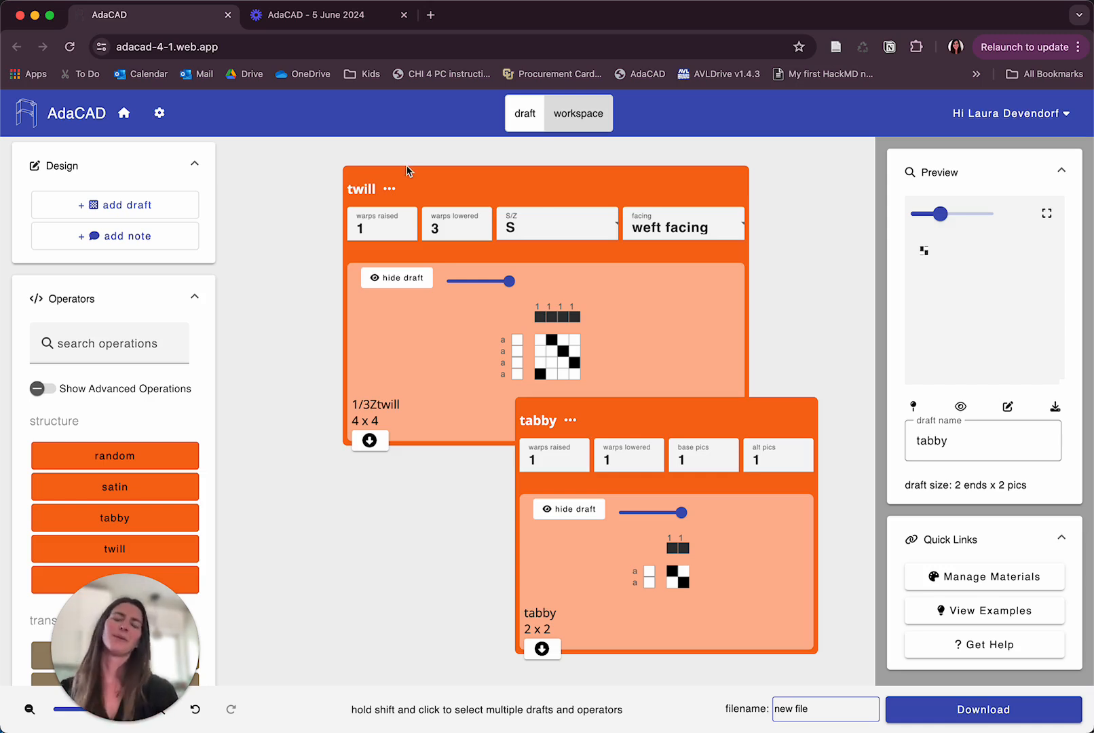
pyautogui.moveTo(359, 182); pyautogui.dragTo(394, 180)
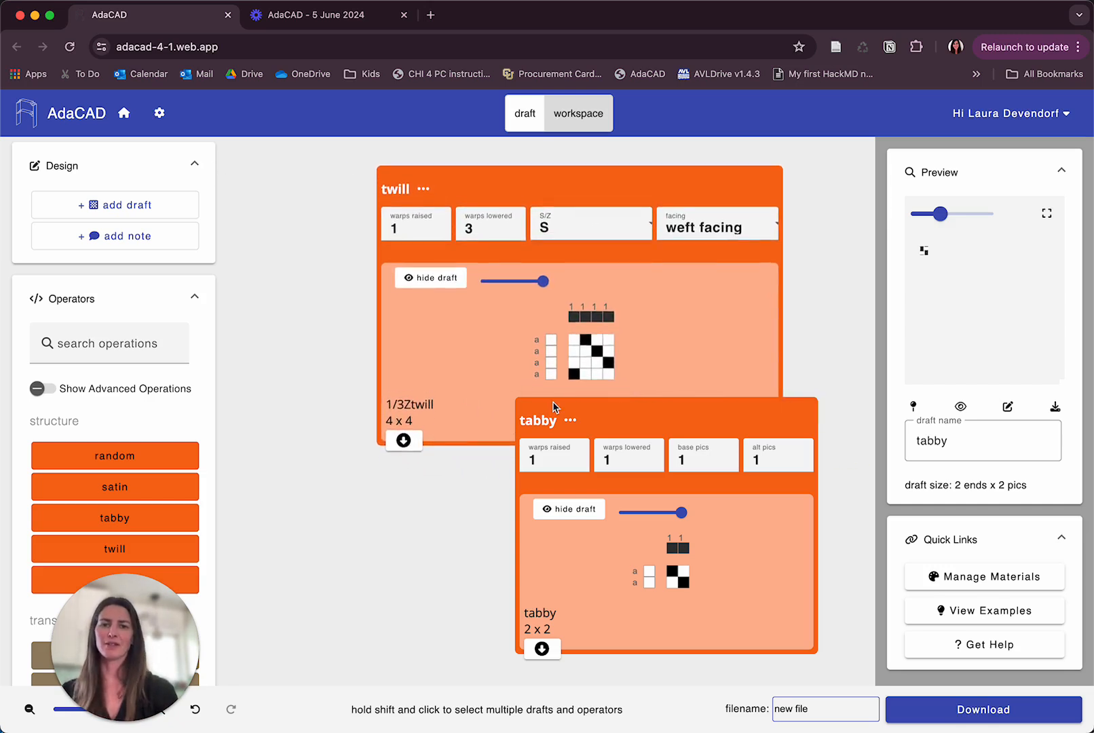
# Delete the tabby operator from the canvas.
pyautogui.click(570, 420)
pyautogui.click(598, 599)
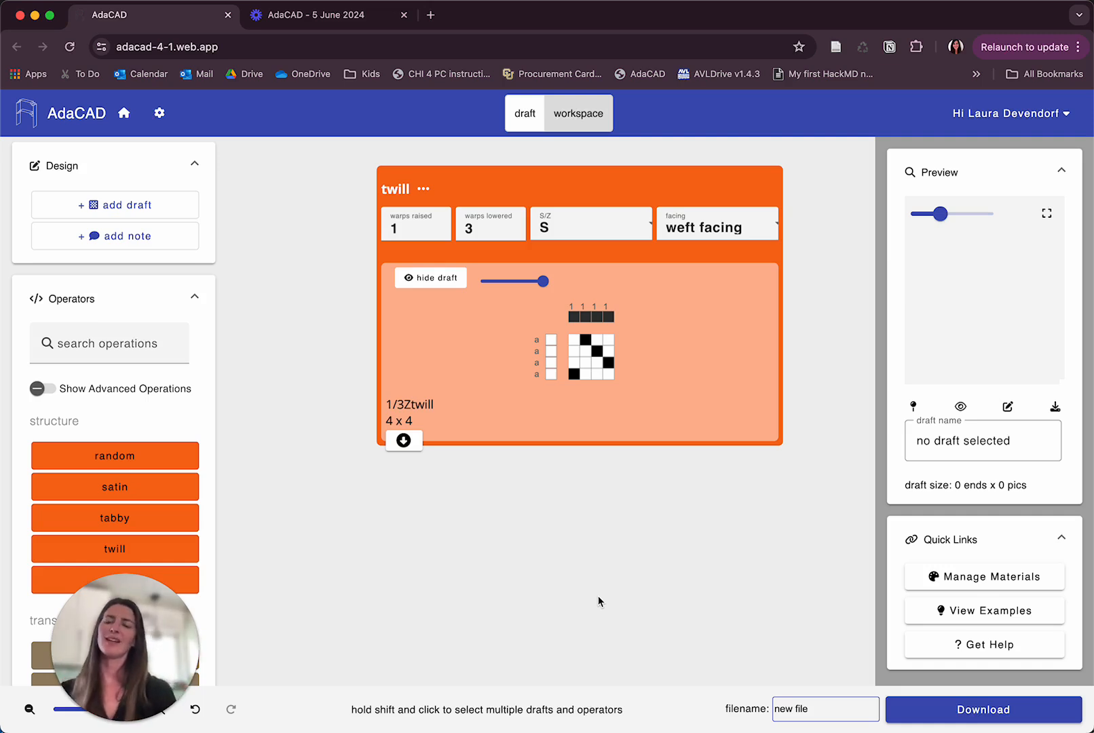
# Experiment with the twill's warps raised value, settling on 2.
pyautogui.click(408, 230)
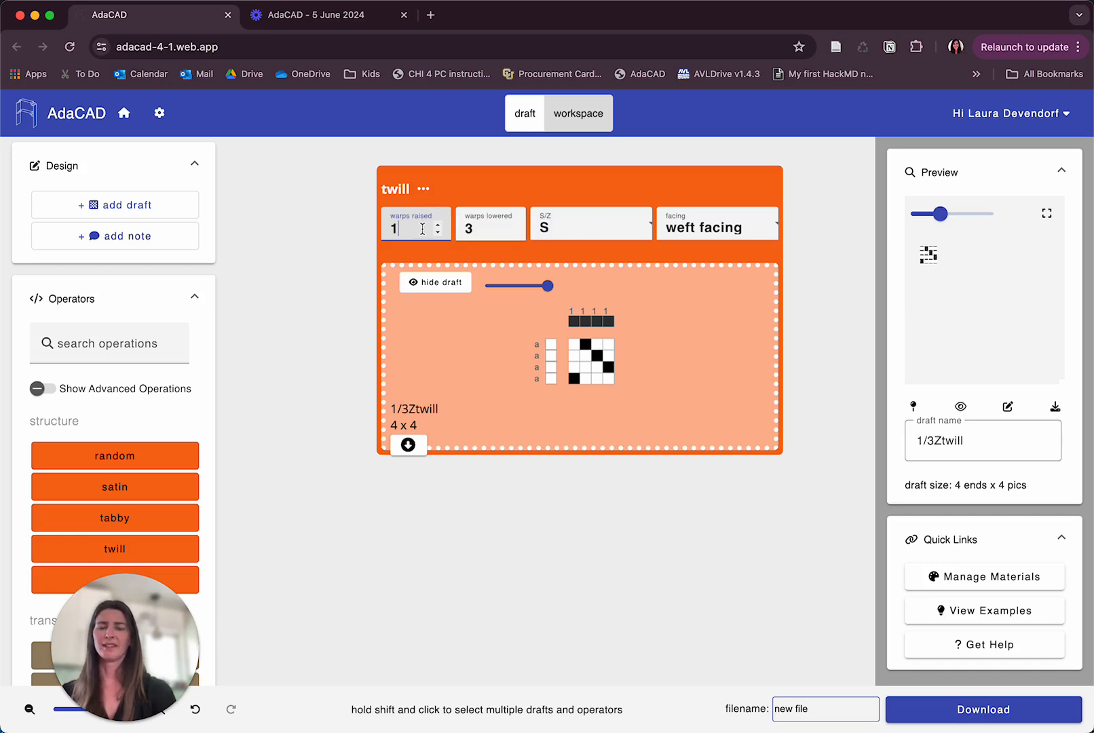
pyautogui.press('Up')
pyautogui.press('Up')
pyautogui.press('Up')
pyautogui.press('Up')
pyautogui.press('Up')
pyautogui.press('Down')
pyautogui.press('Down')
pyautogui.press('Down')
pyautogui.press('Down')
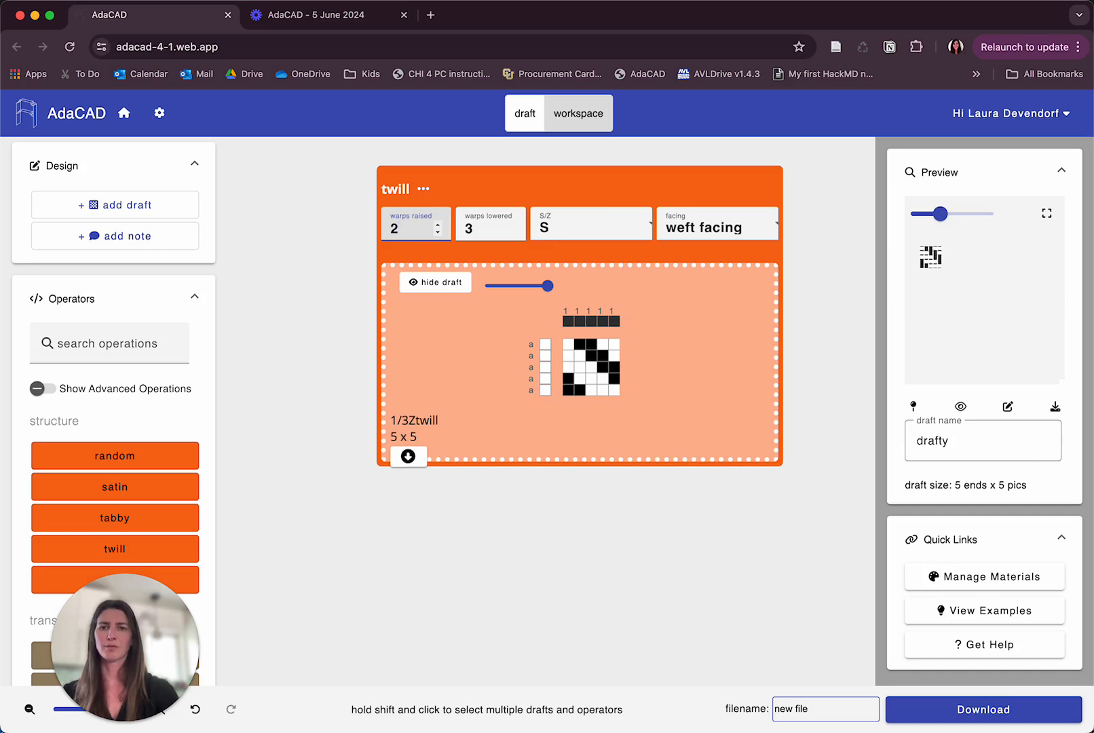
pyautogui.press('Up')
pyautogui.press('Up')
pyautogui.press('Up')
pyautogui.press('Up')
pyautogui.press('Up')
pyautogui.press('Up')
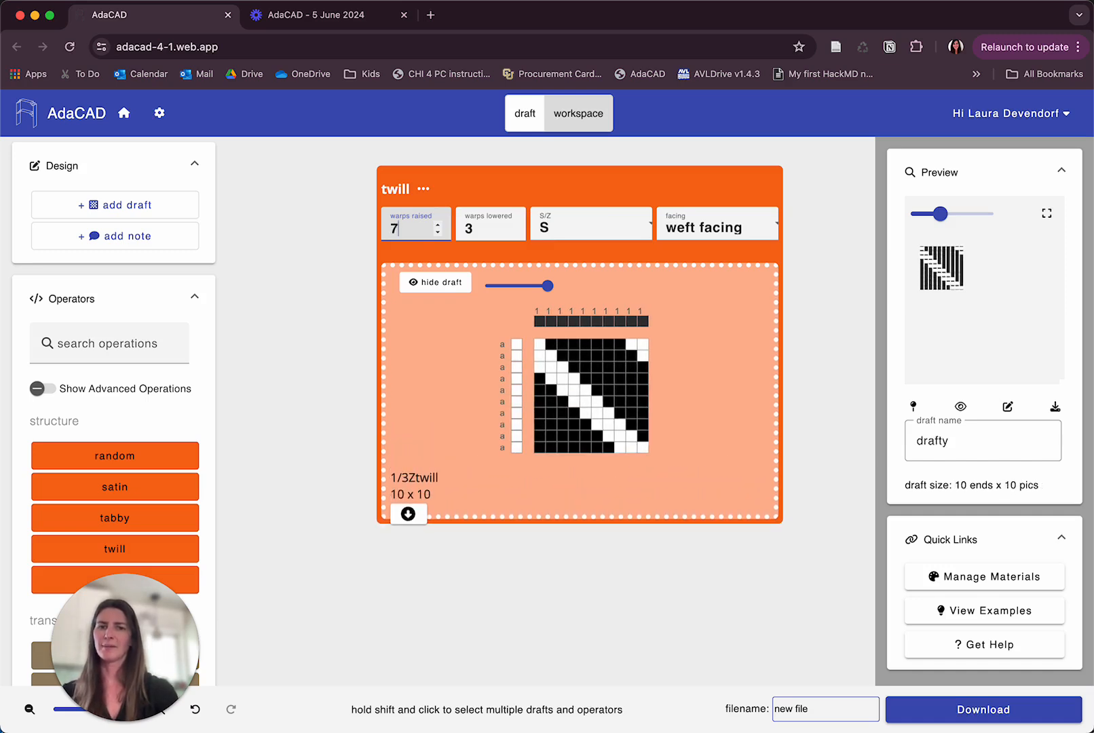
pyautogui.press('Down')
pyautogui.press('Down')
pyautogui.press('Down')
pyautogui.press('Down')
pyautogui.press('Down')
pyautogui.press('Down')
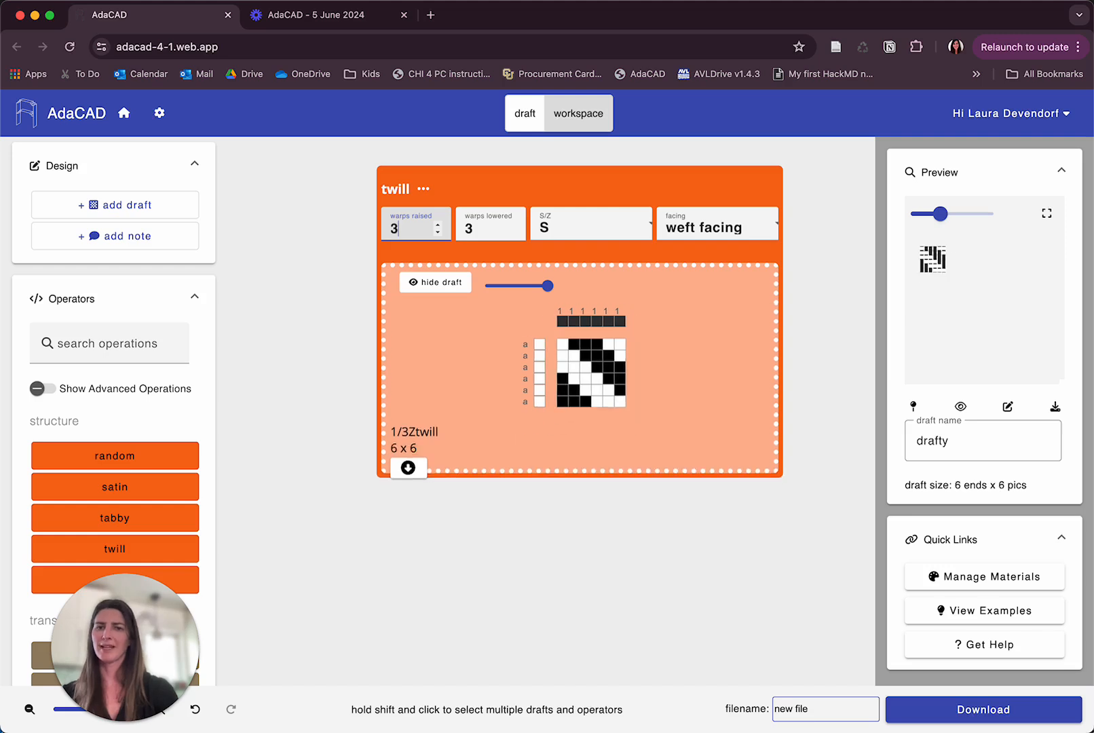
pyautogui.press('Up')
pyautogui.press('Up')
pyautogui.press('Up')
pyautogui.press('Up')
pyautogui.press('Down')
pyautogui.press('Down')
pyautogui.press('Down')
pyautogui.press('Down')
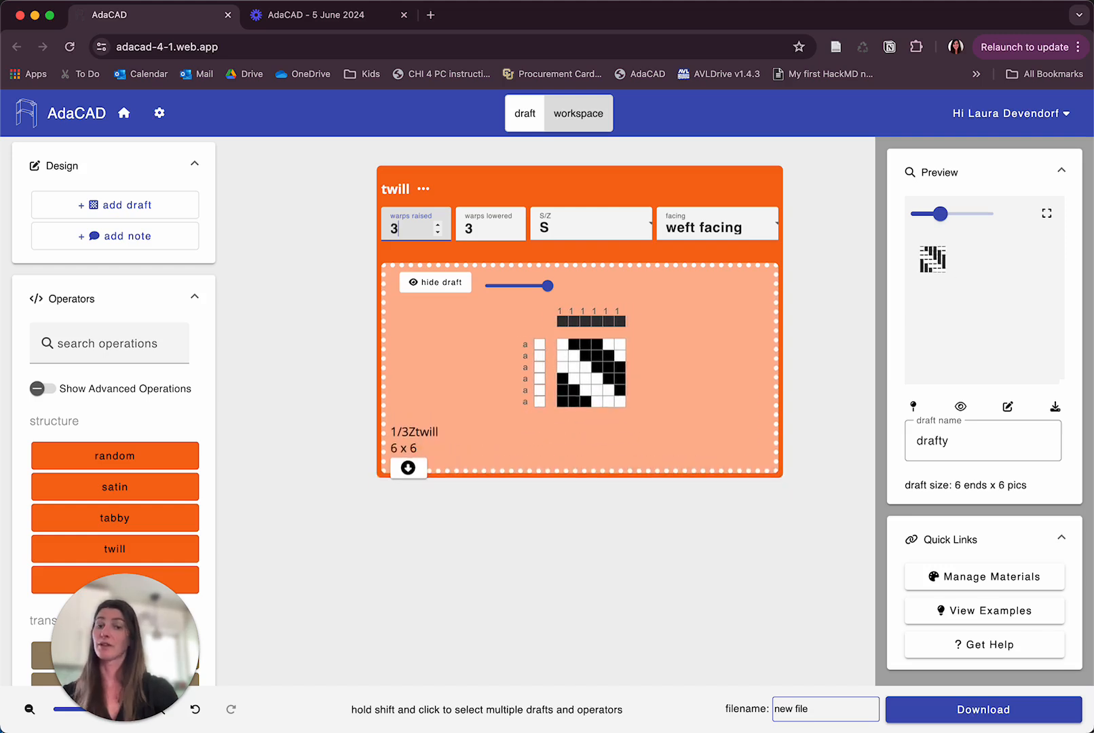
# Experiment with the twill's warps lowered value, settling on 6.
pyautogui.click(487, 231)
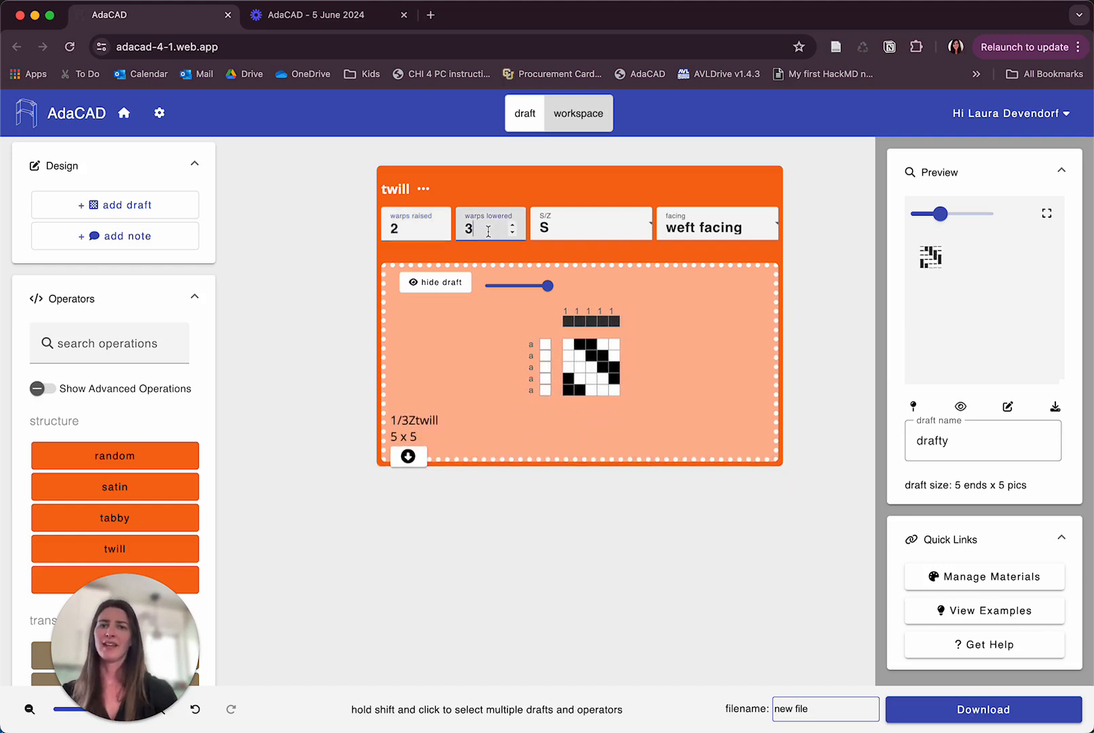
pyautogui.press('Up')
pyautogui.press('Up')
pyautogui.press('Up')
pyautogui.press('Up')
pyautogui.press('Up')
pyautogui.press('Up')
pyautogui.press('Up')
pyautogui.press('Up')
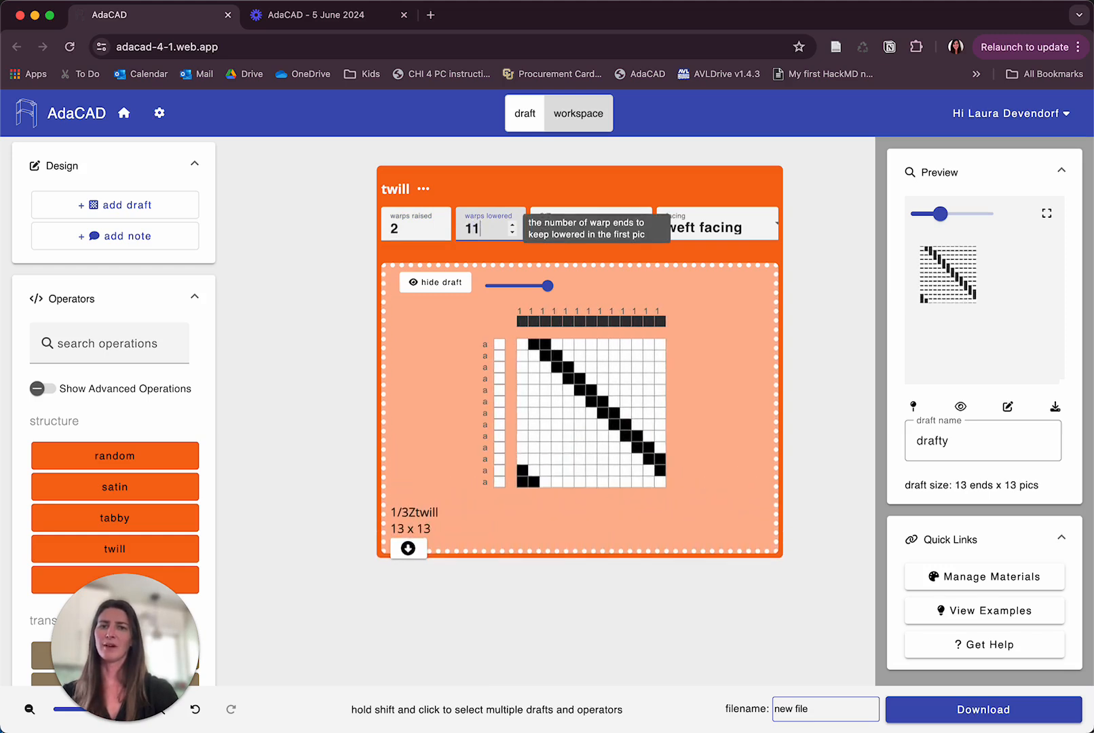
pyautogui.press('Down')
pyautogui.press('Down')
pyautogui.press('Down')
pyautogui.press('Down')
pyautogui.press('Down')
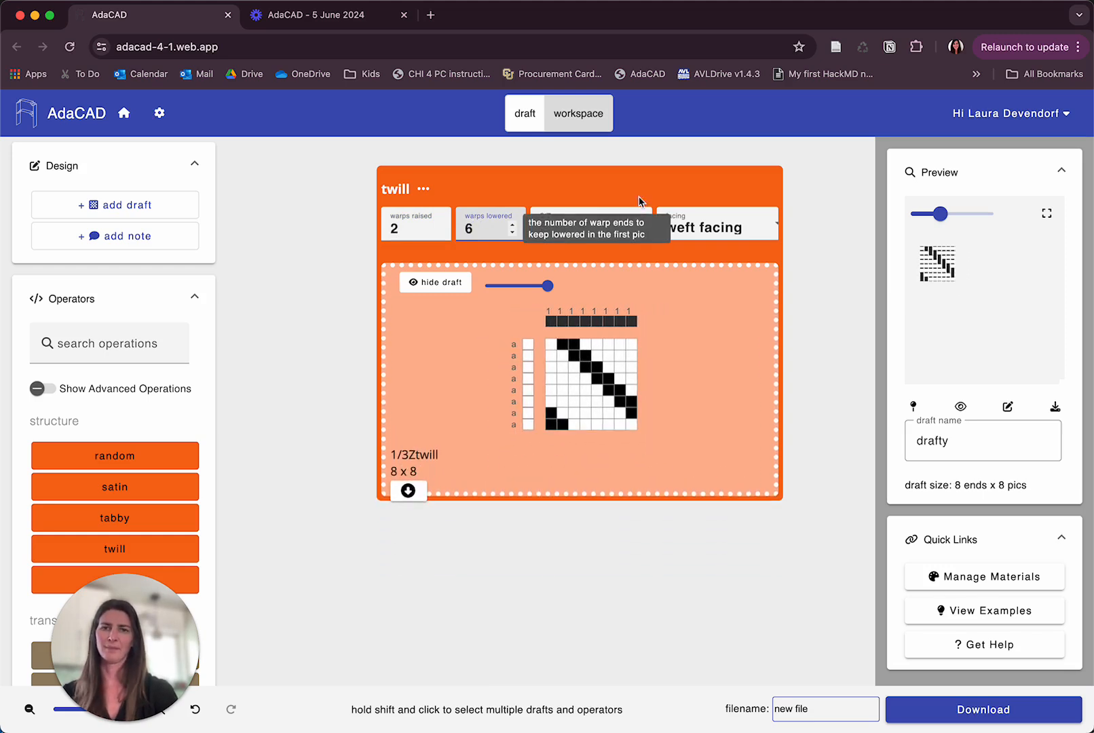
# Toggle the twill direction between S and Z, ending on Z.
pyautogui.click(643, 188)
pyautogui.click(594, 229)
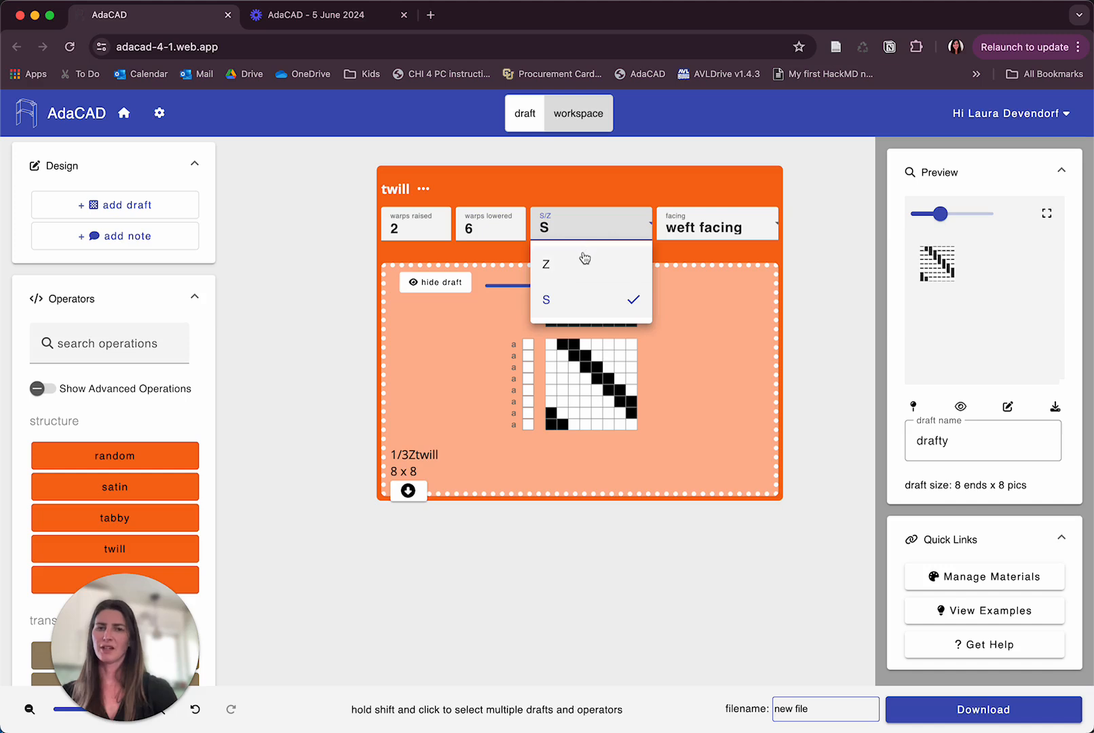
pyautogui.click(581, 263)
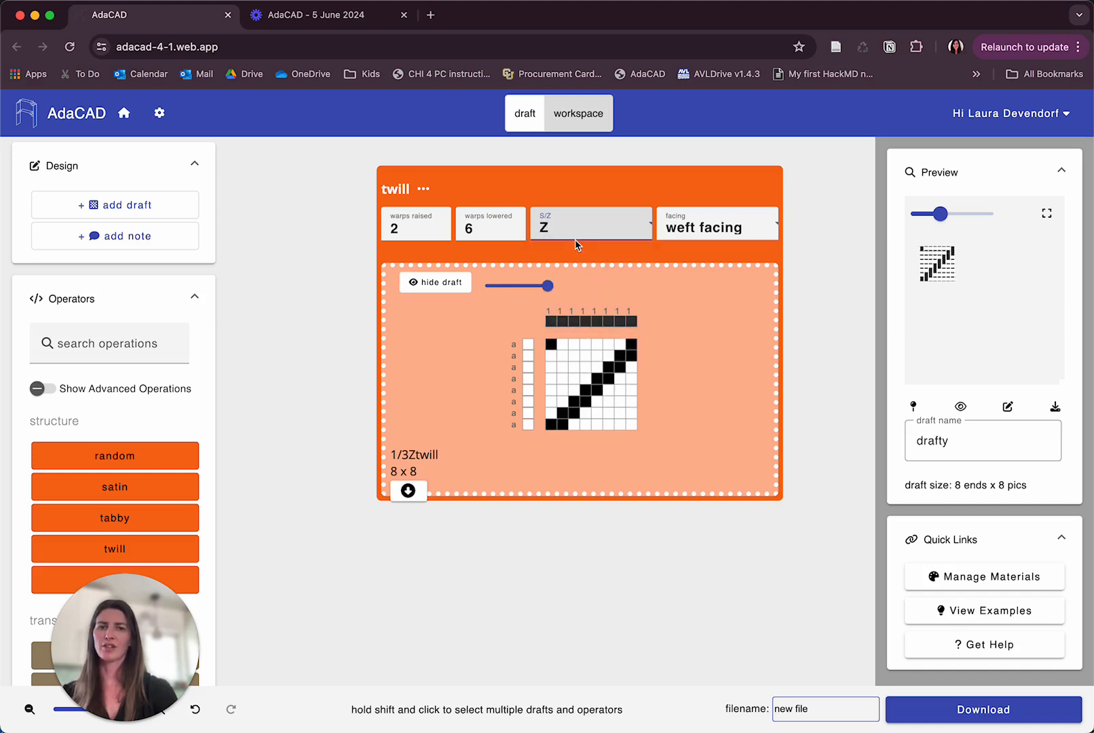
pyautogui.click(575, 227)
pyautogui.click(573, 300)
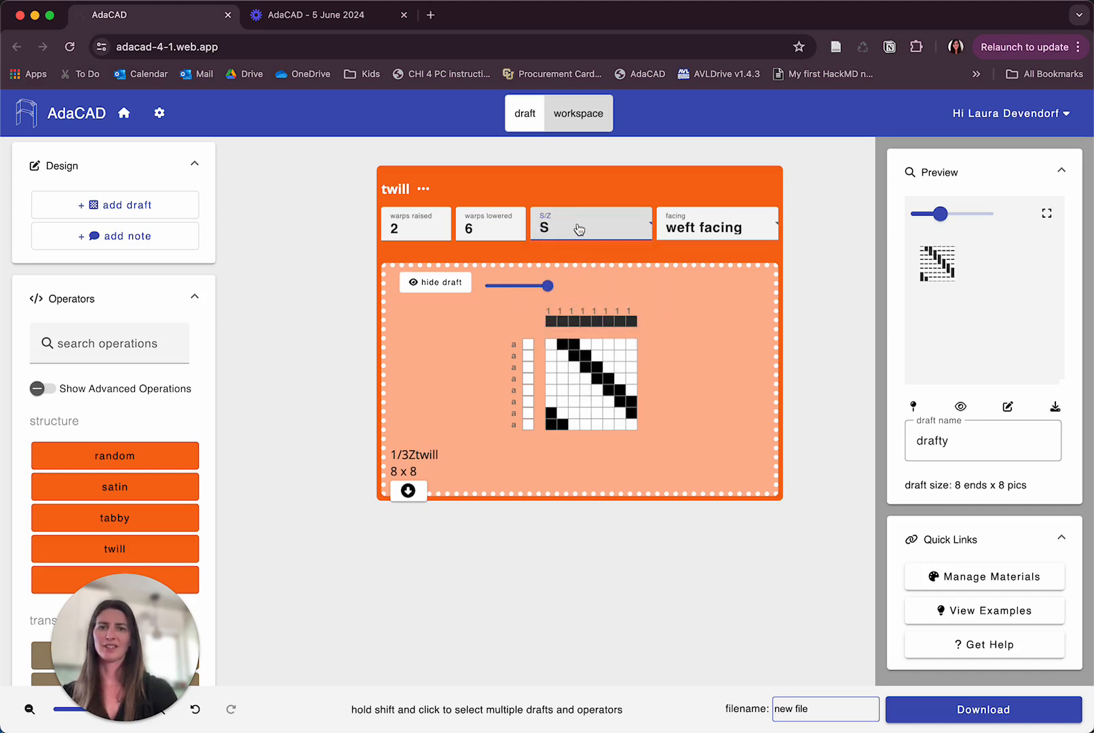
pyautogui.click(578, 230)
pyautogui.click(587, 265)
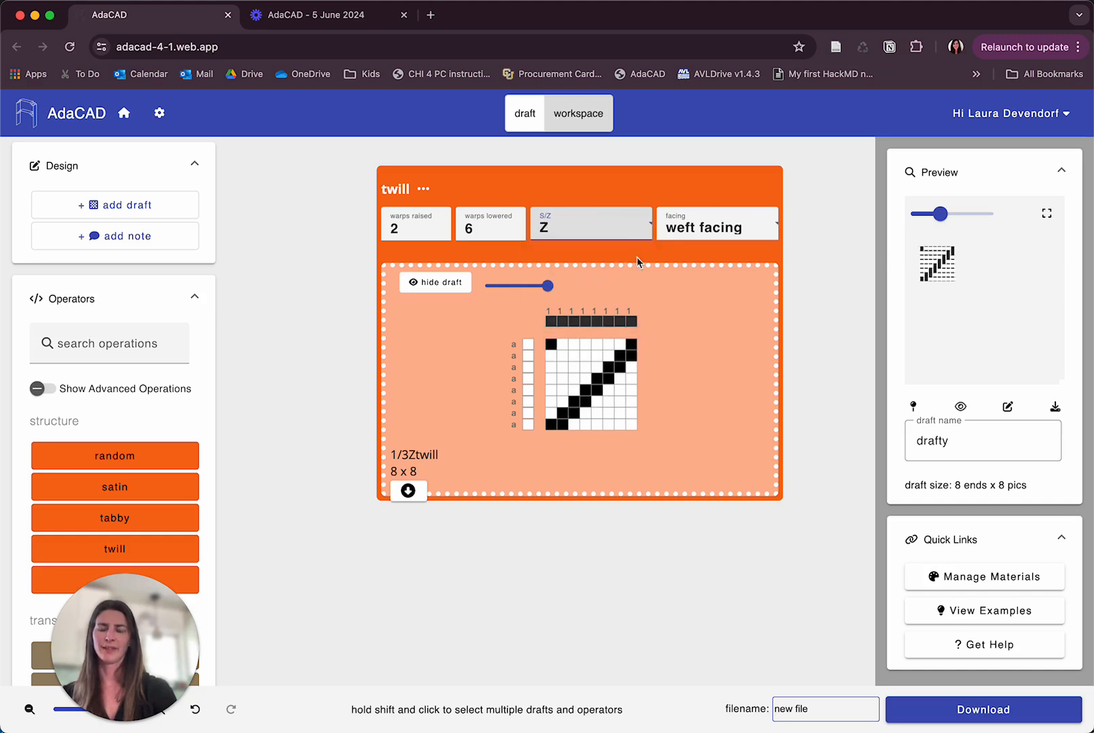
# Toggle the twill's facing between warp and weft facing, ending on warp facing.
pyautogui.click(709, 234)
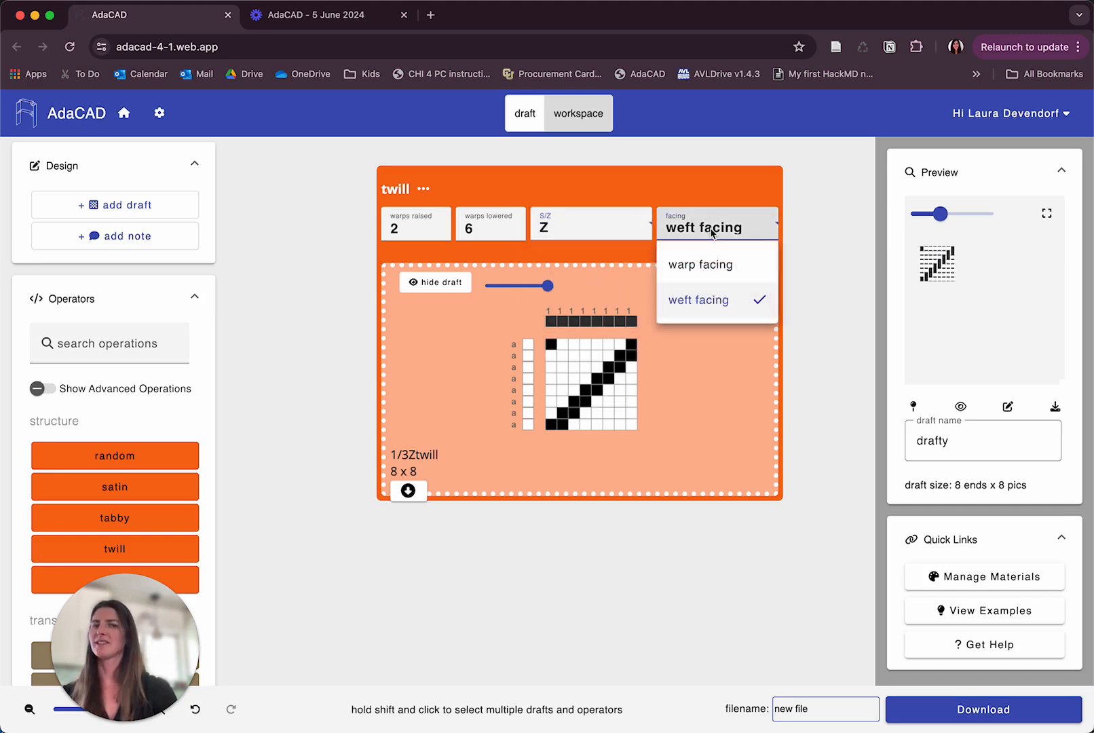
pyautogui.click(706, 266)
pyautogui.click(684, 226)
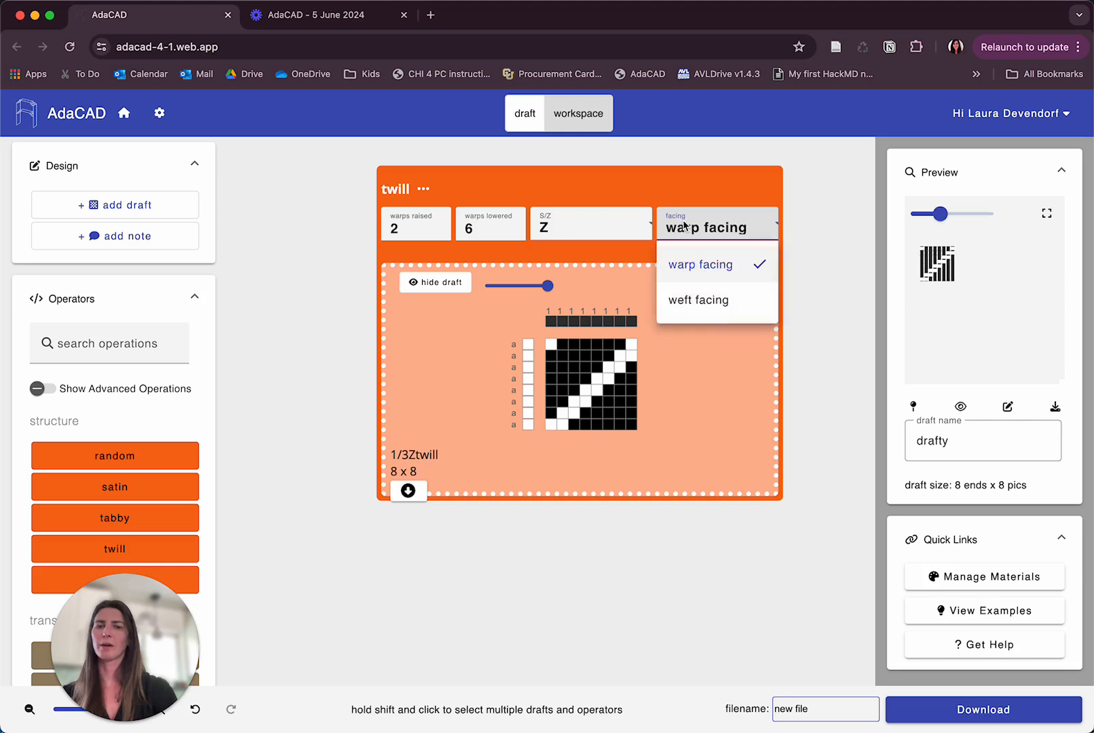
pyautogui.click(680, 300)
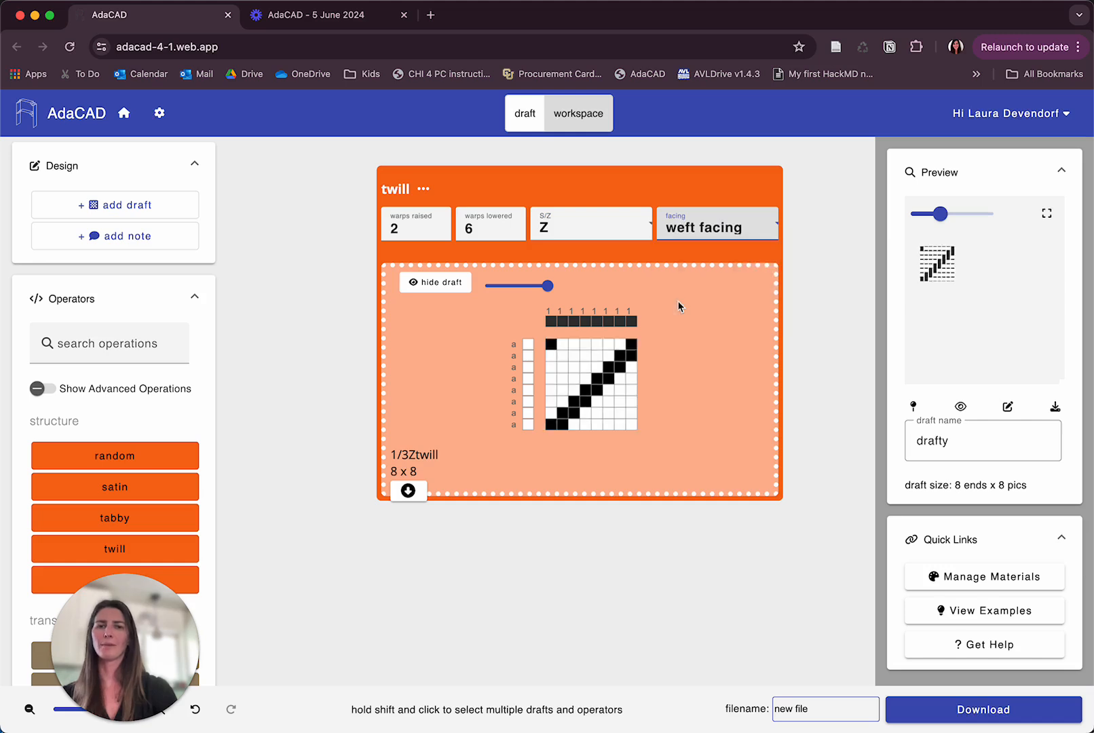
pyautogui.click(675, 235)
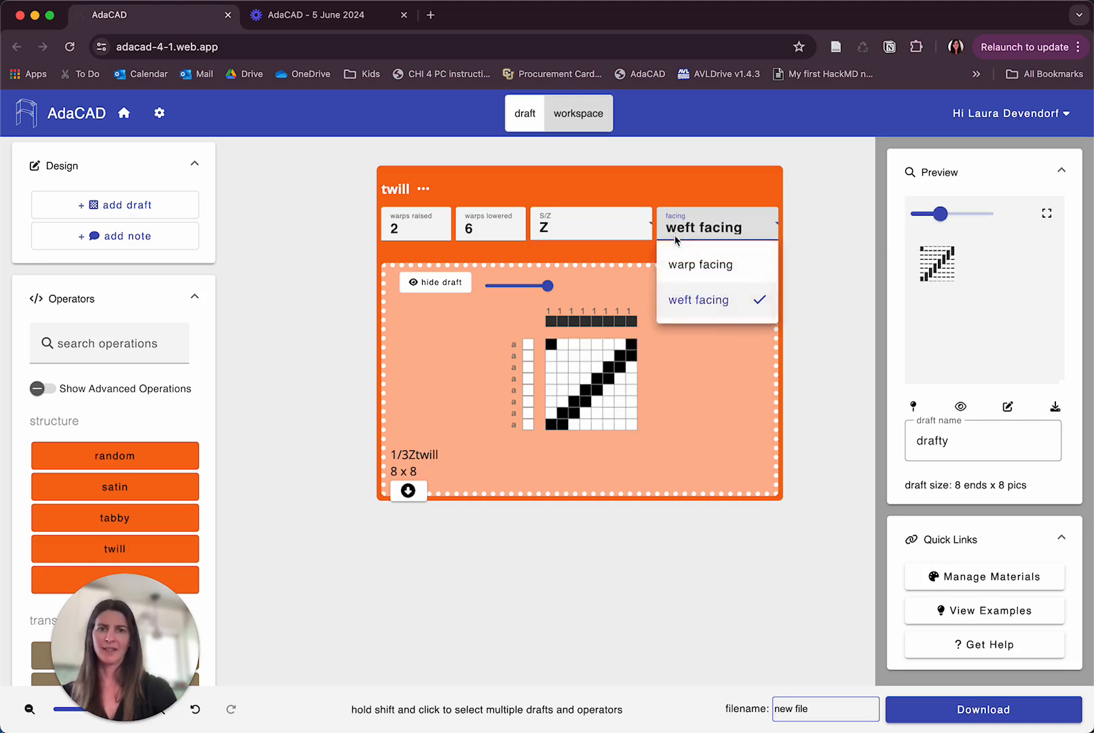
pyautogui.click(674, 254)
# Set the twill's warps lowered to 4.
pyautogui.click(473, 228)
pyautogui.press('BackSpace')
pyautogui.write('5')
pyautogui.press('BackSpace')
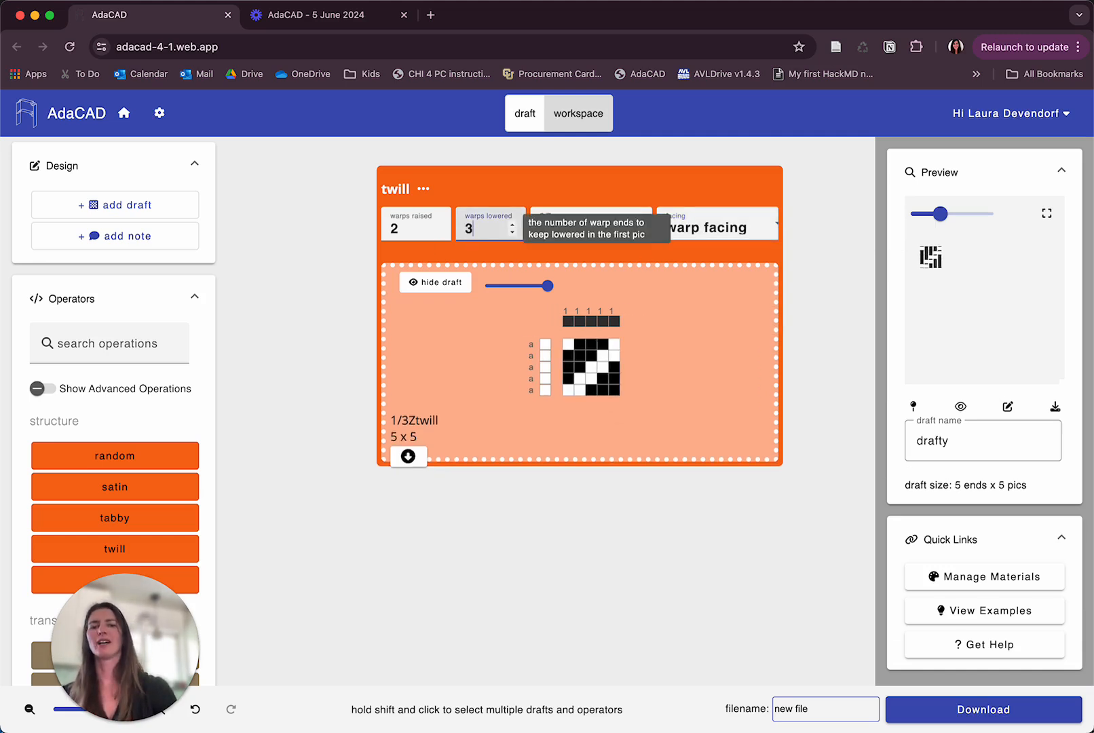
pyautogui.write('4')
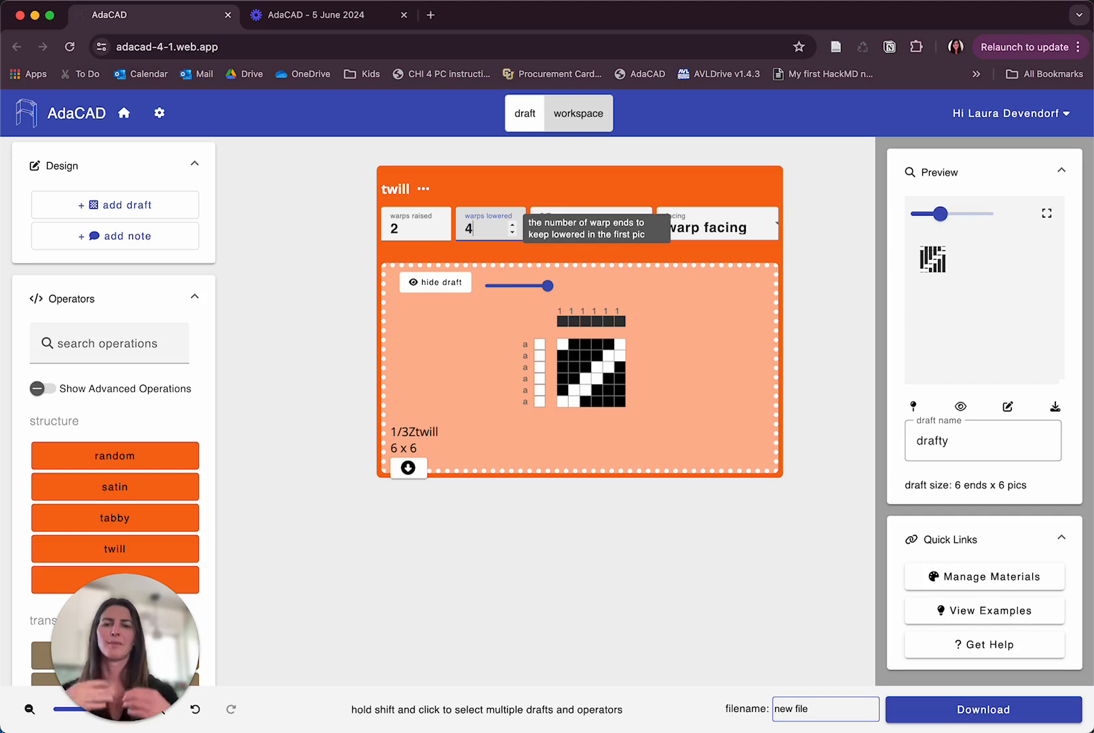
pyautogui.moveTo(132, 661); pyautogui.dragTo(107, 278)
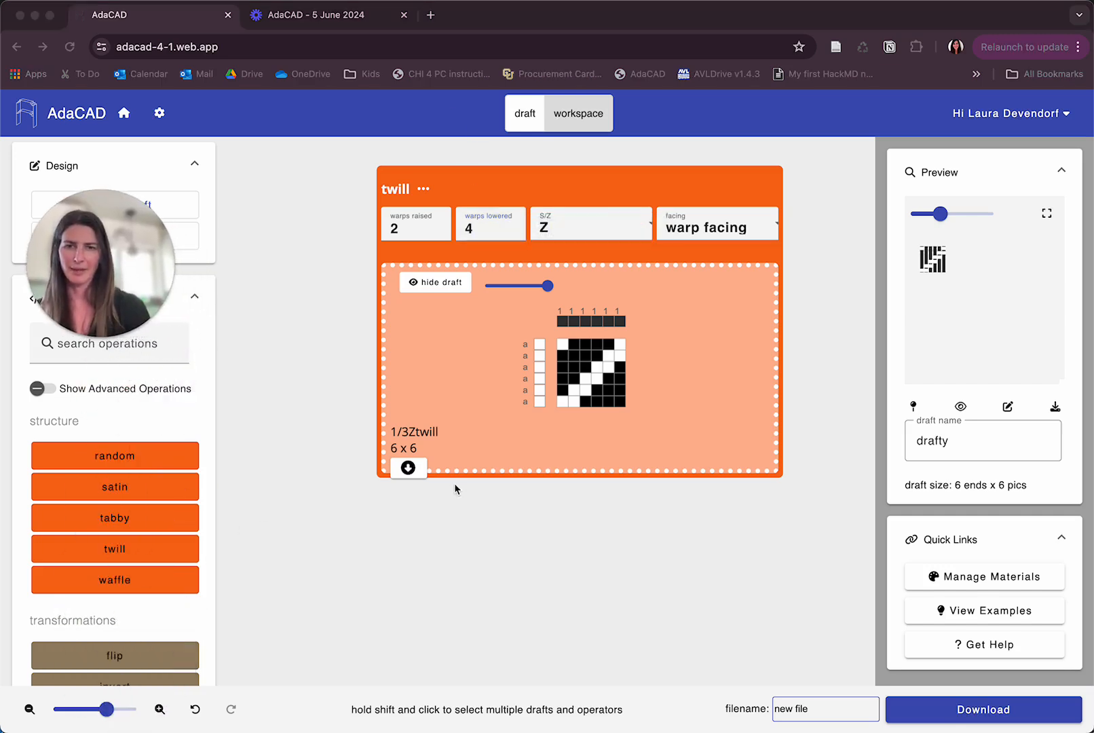
pyautogui.scroll(1, 501, 206)
pyautogui.scroll(-1, 501, 206)
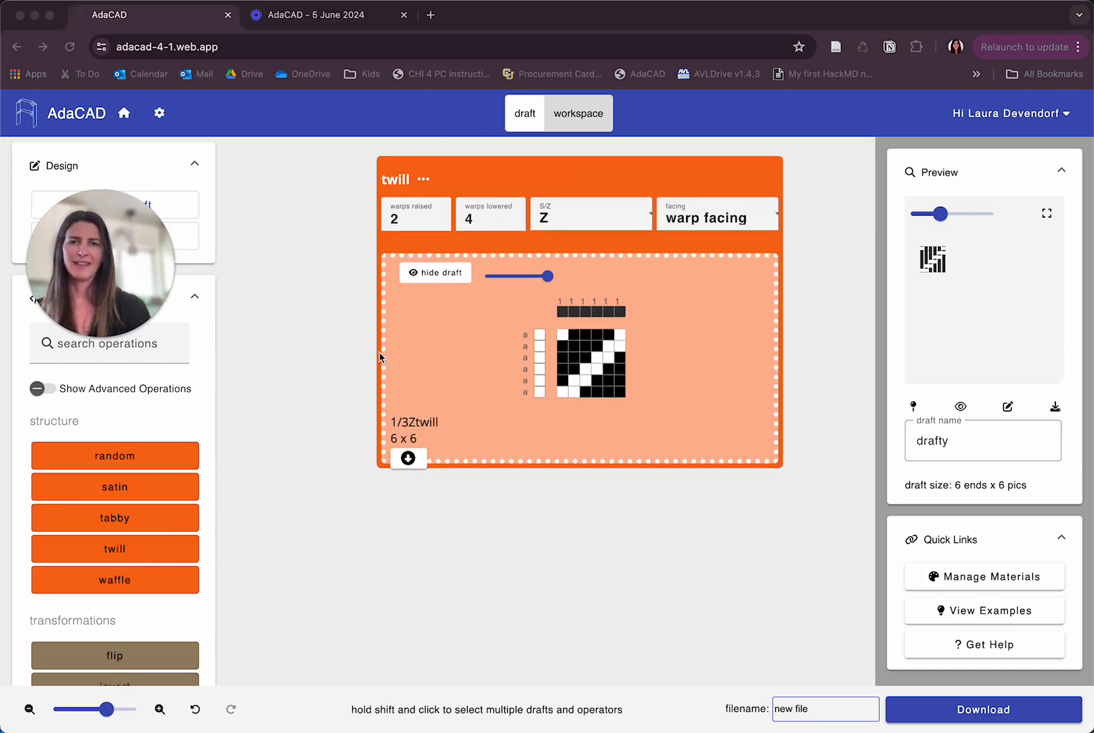
pyautogui.scroll(-5, 151, 596)
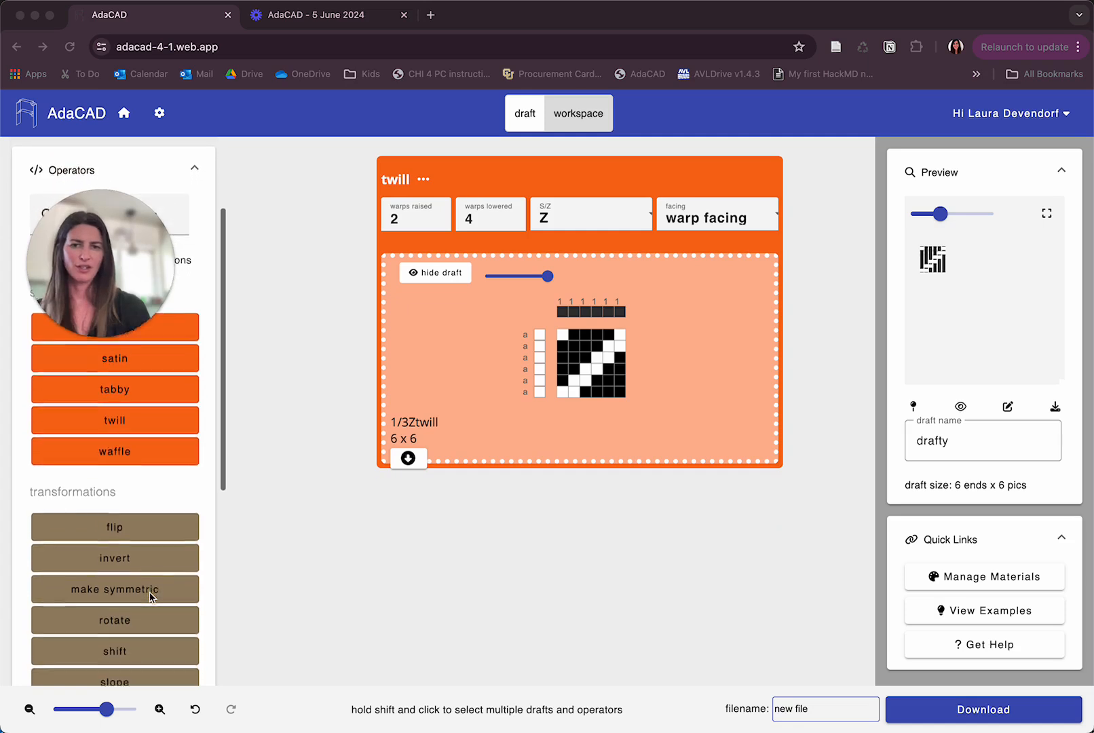
# Add a make symmetric operator to the workspace below the twill block.
pyautogui.scroll(-1, 151, 596)
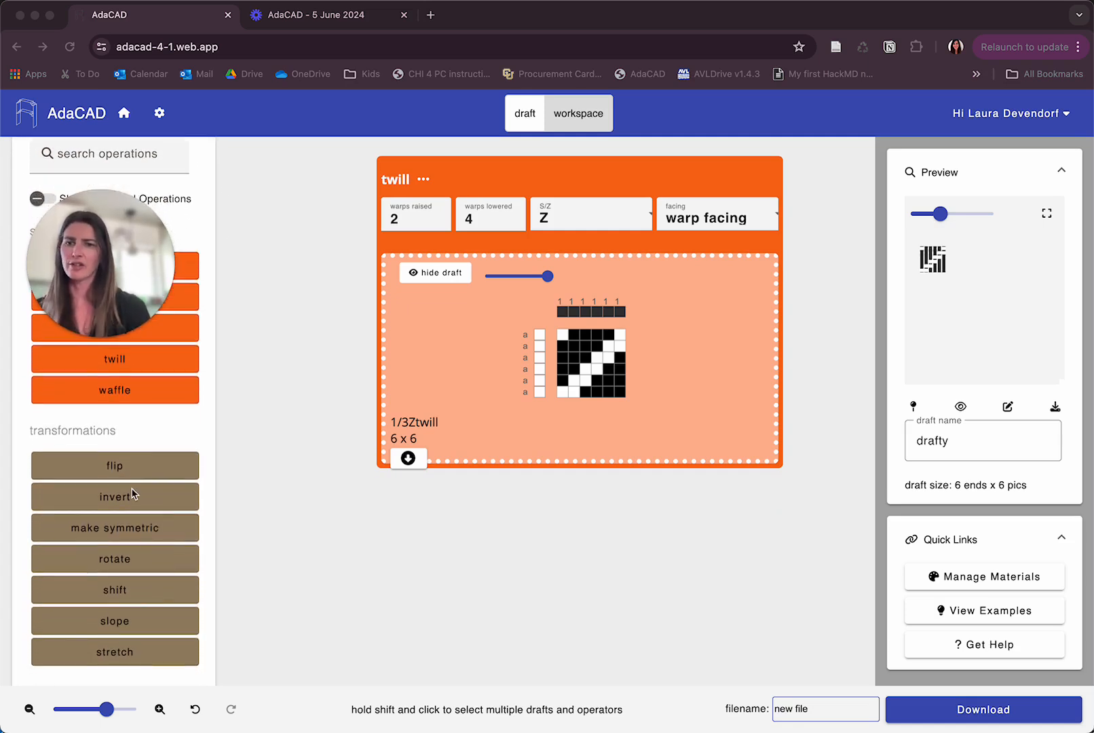
pyautogui.scroll(-1, 104, 581)
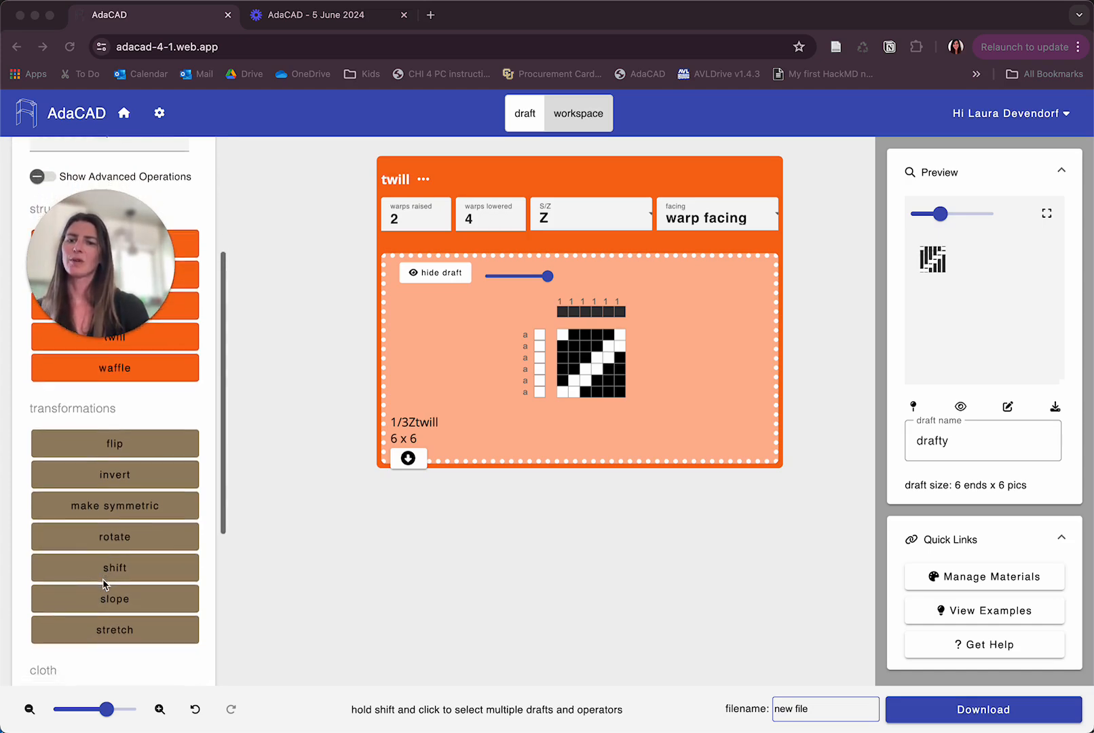
pyautogui.click(105, 505)
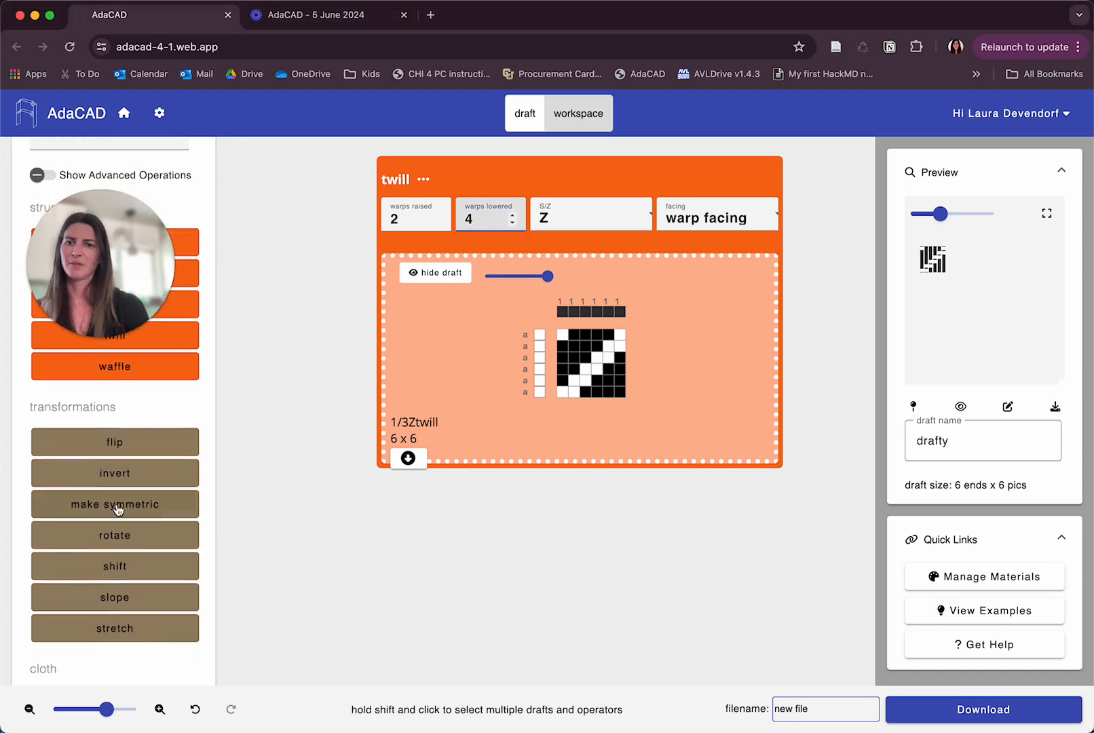
pyautogui.click(117, 509)
pyautogui.moveTo(447, 490); pyautogui.dragTo(339, 560)
pyautogui.scroll(-1, 339, 561)
pyautogui.scroll(-3, 339, 563)
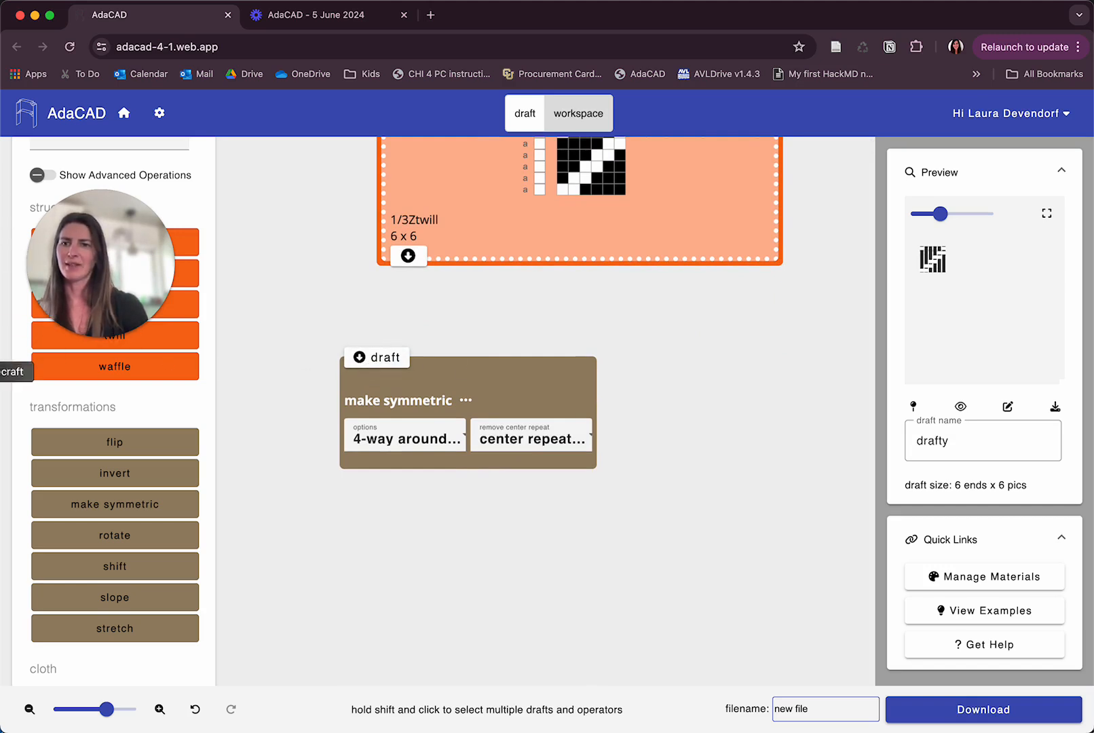
pyautogui.click(2, 418)
pyautogui.moveTo(426, 320)
pyautogui.mouseDown()
pyautogui.moveTo(376, 322)
pyautogui.moveTo(322, 385)
pyautogui.moveTo(411, 383)
pyautogui.moveTo(404, 318)
pyautogui.moveTo(329, 340)
pyautogui.mouseUp()
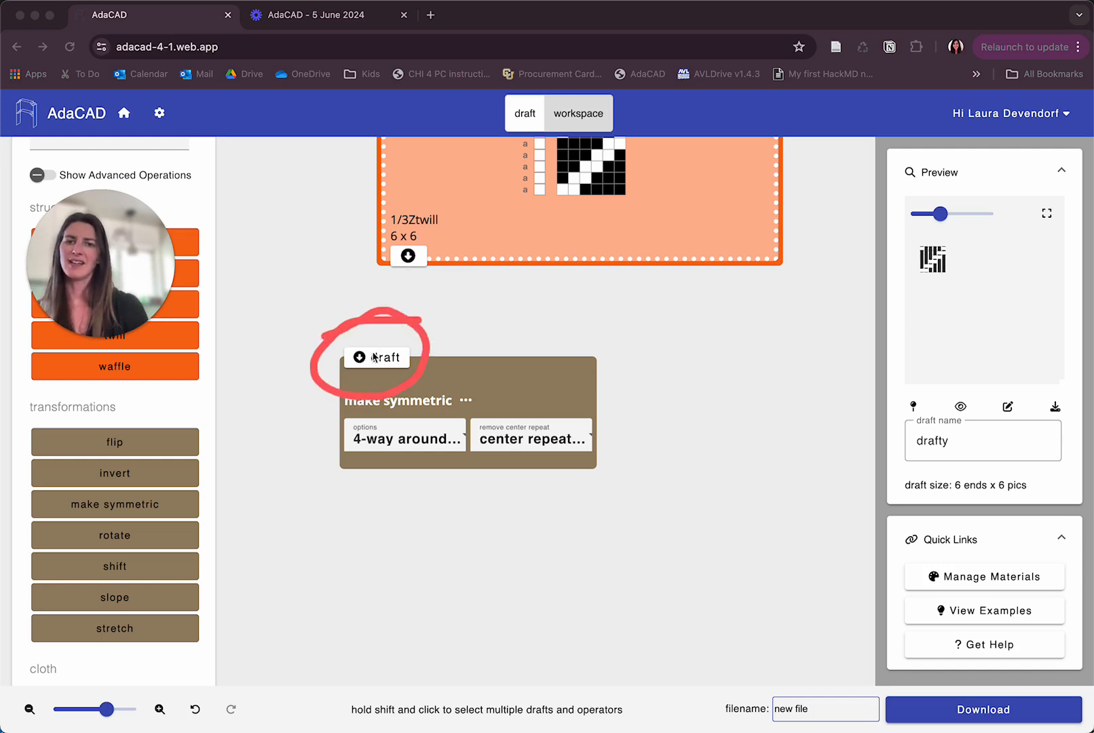
pyautogui.click(394, 449)
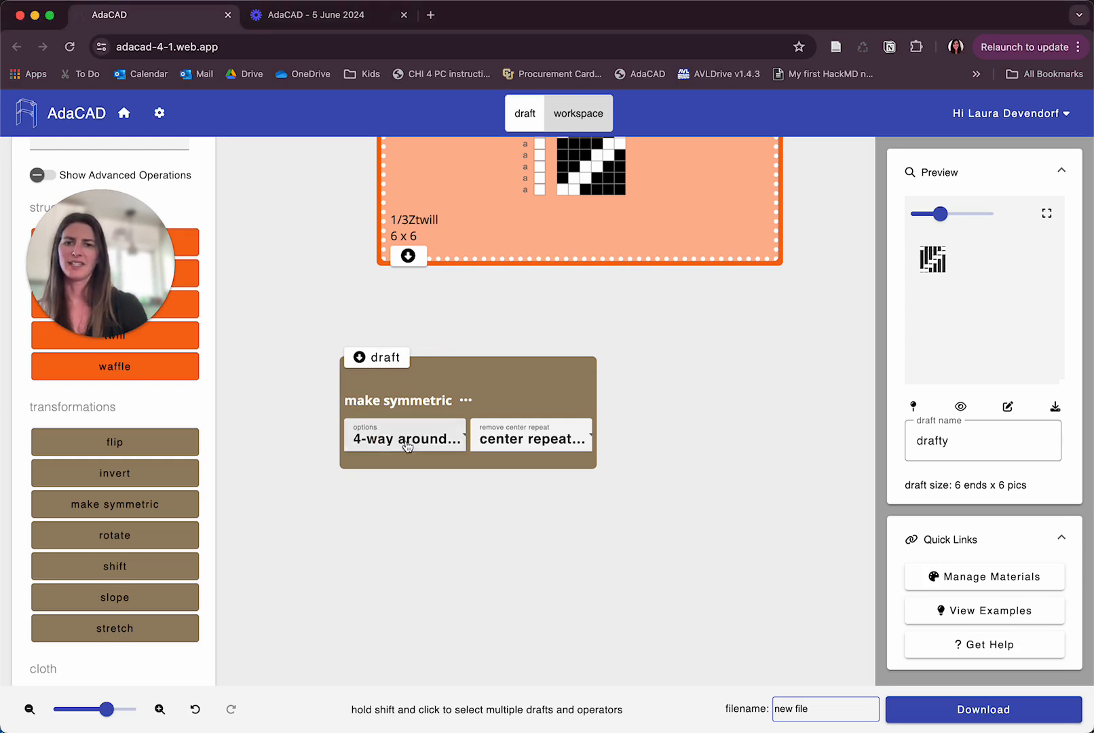
pyautogui.click(525, 448)
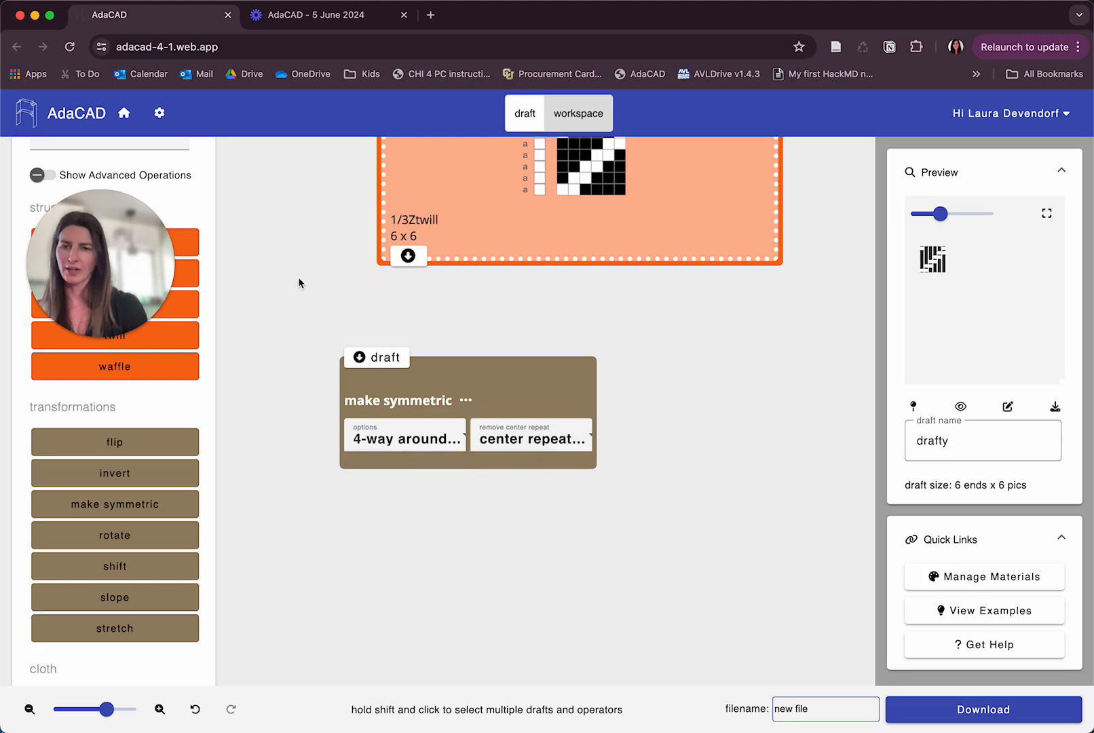
# Connect the twill's output draft to the make symmetric operator's draft input.
pyautogui.click(408, 257)
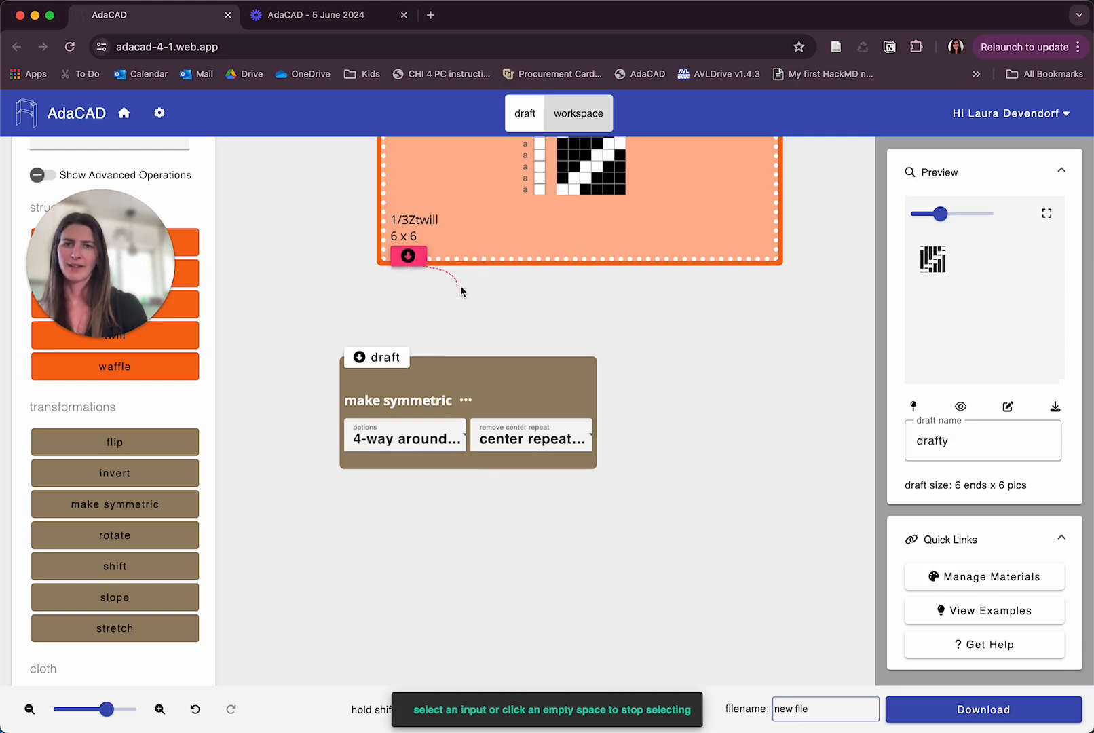
pyautogui.click(317, 288)
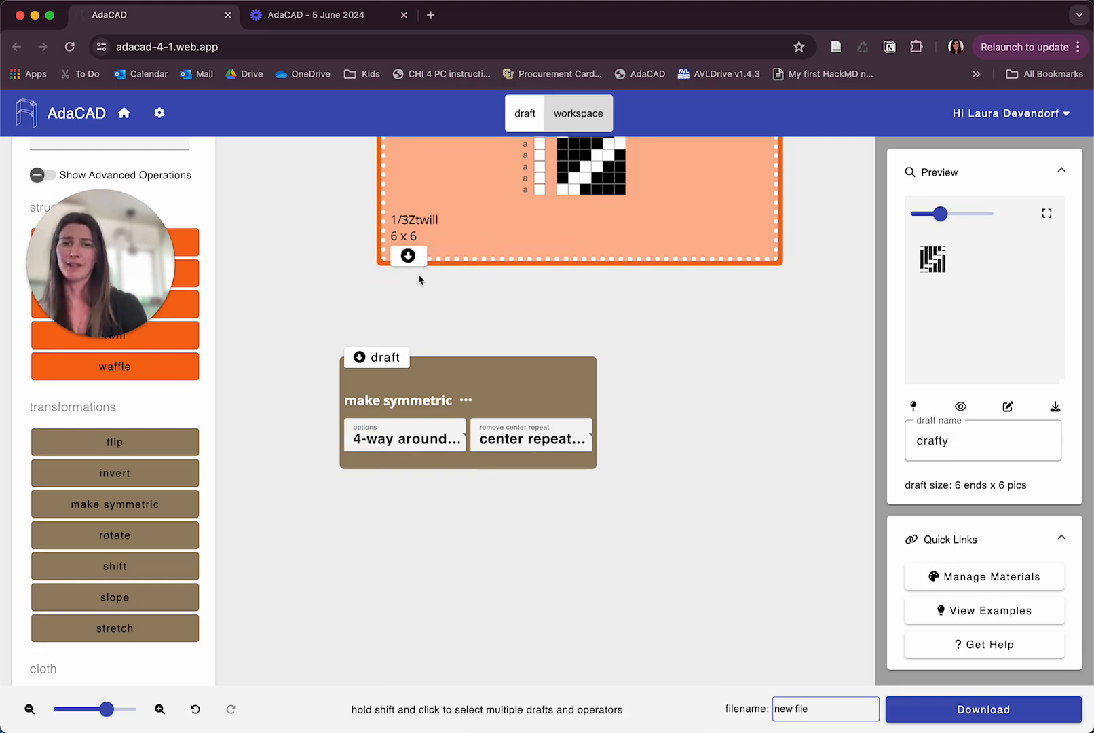
pyautogui.scroll(3, 417, 278)
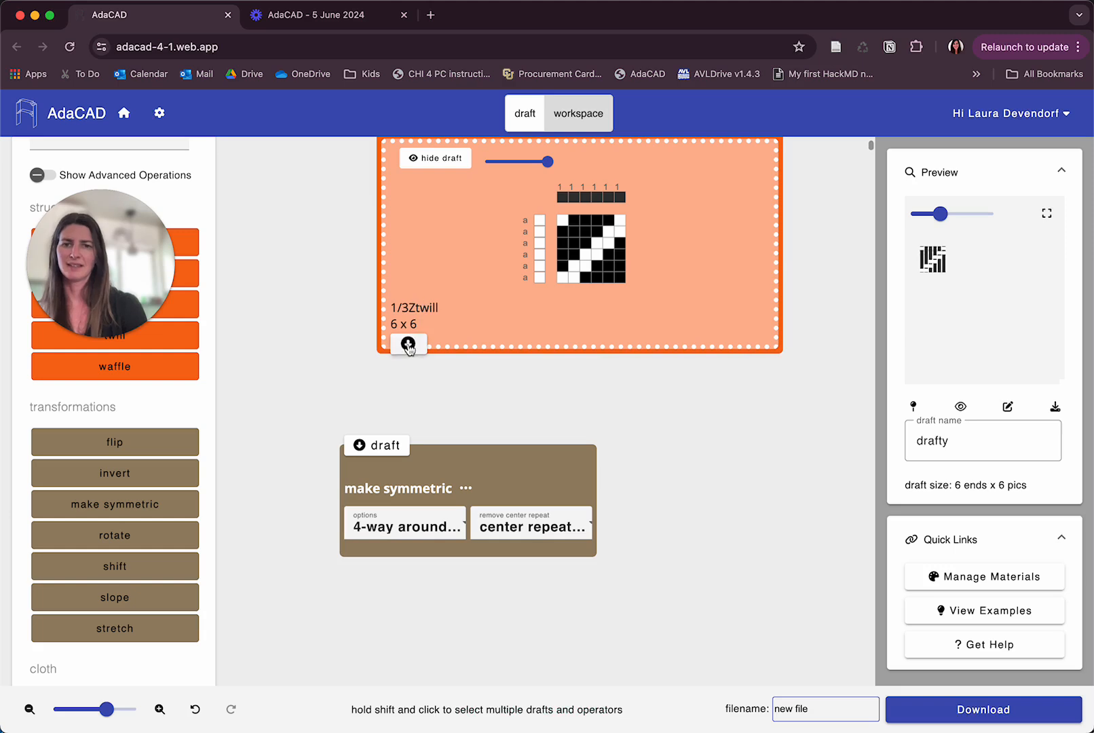
pyautogui.click(408, 345)
pyautogui.scroll(-3, 399, 377)
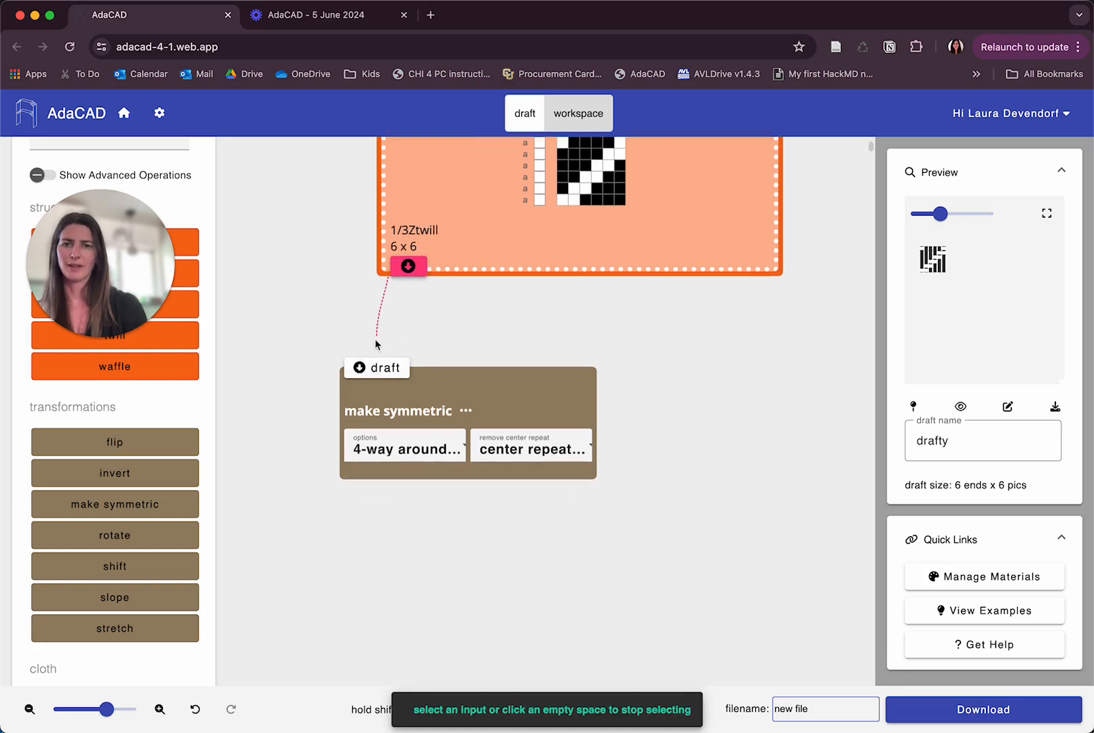
pyautogui.click(360, 372)
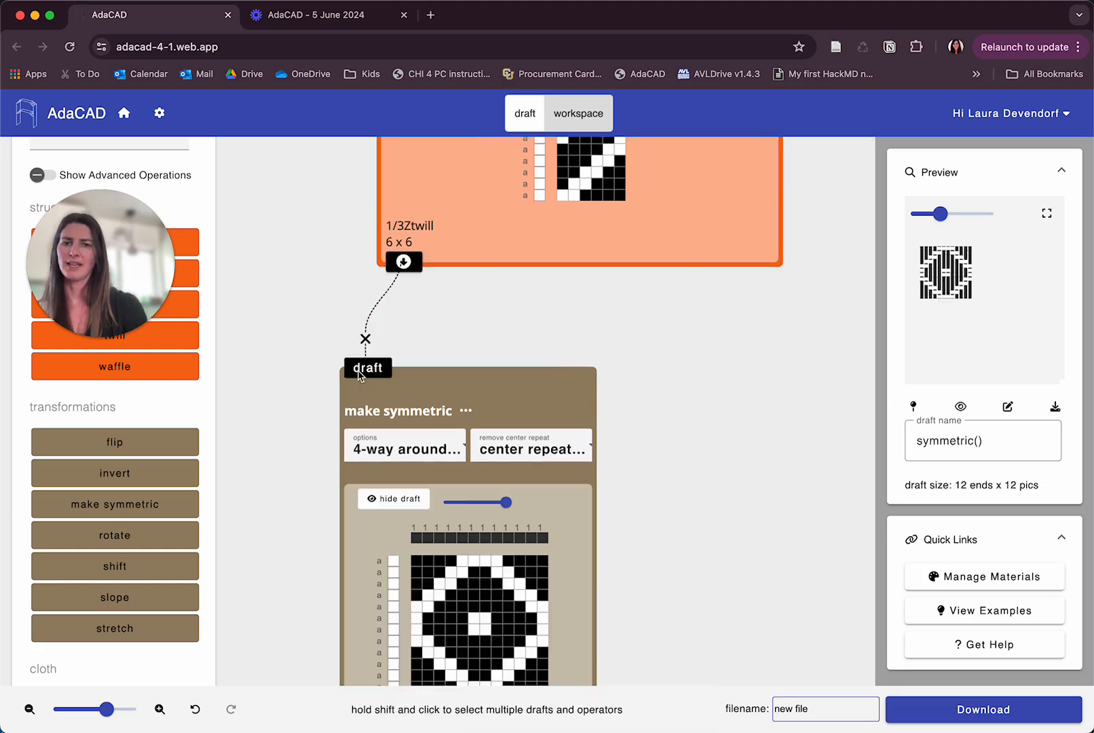
# Try the make symmetric options 4-way around top right corner and 4-way around bottom right corner, ending on bottom right corner.
pyautogui.scroll(-6, 481, 395)
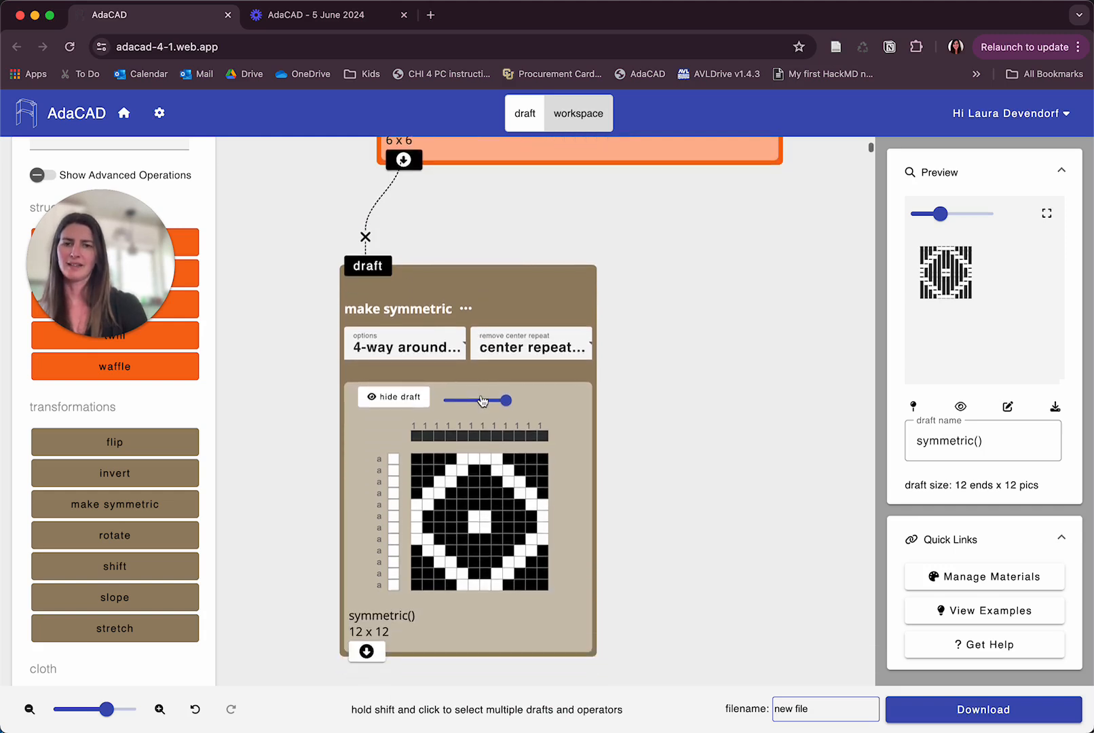
pyautogui.scroll(8, 480, 395)
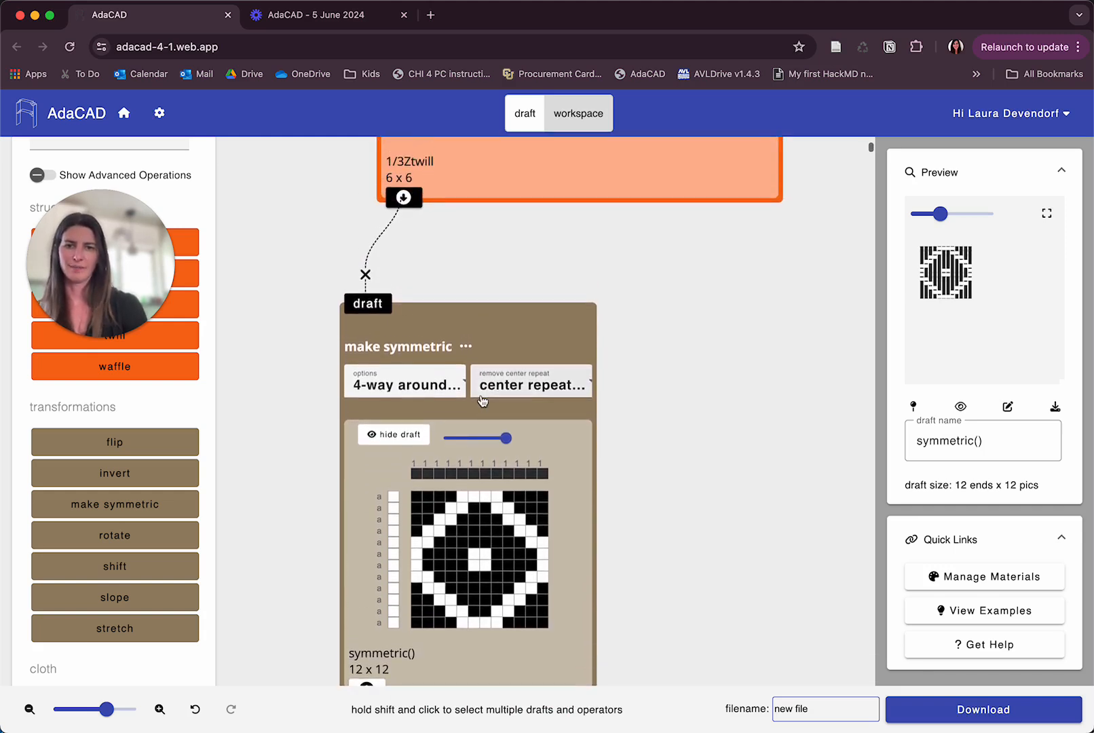
pyautogui.scroll(5, 481, 401)
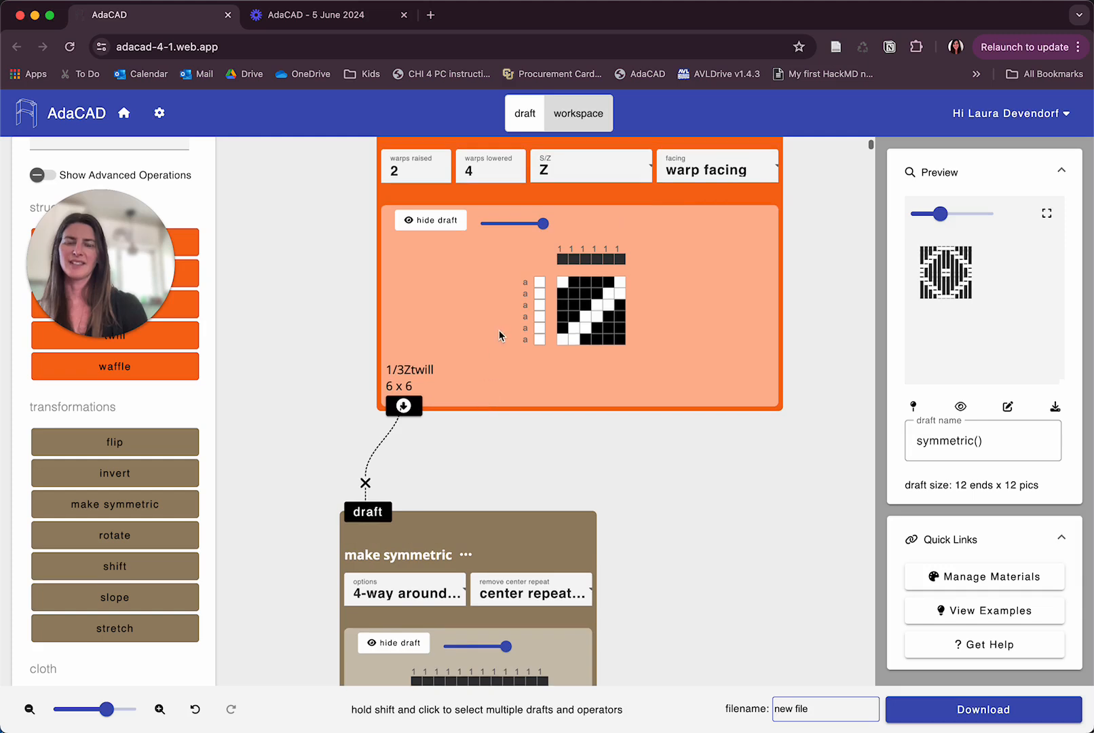
pyautogui.scroll(-9, 499, 329)
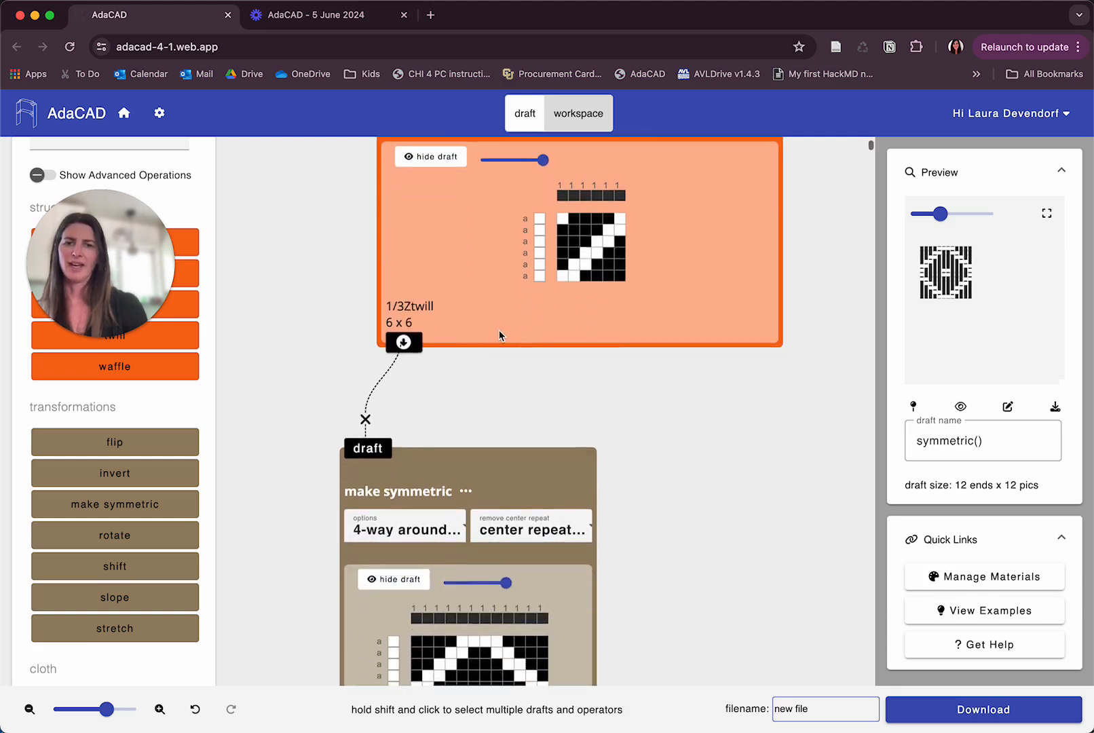
pyautogui.scroll(-2, 499, 329)
pyautogui.click(407, 357)
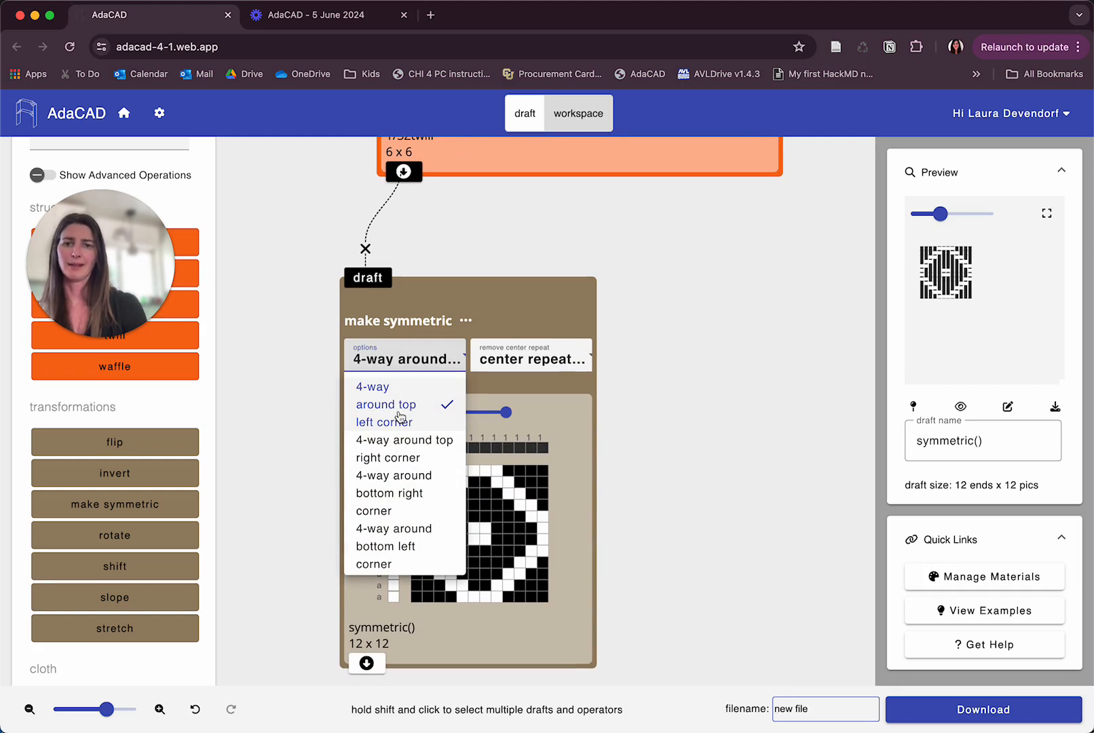
pyautogui.click(395, 448)
pyautogui.click(395, 359)
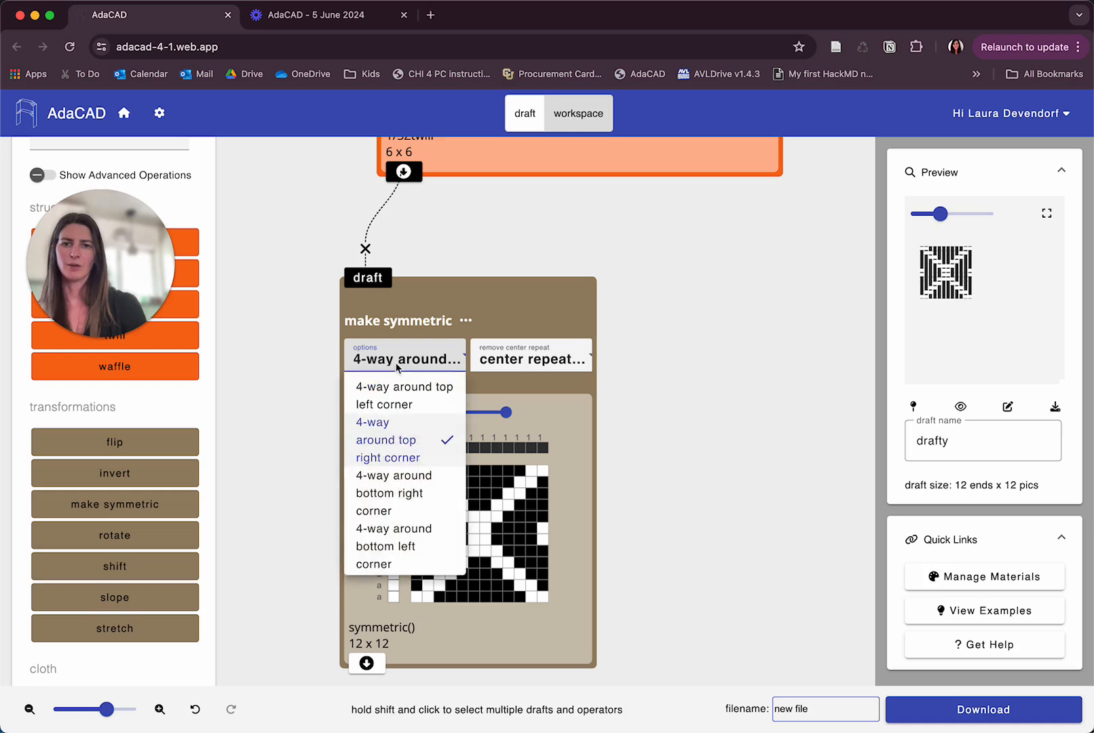
pyautogui.click(399, 483)
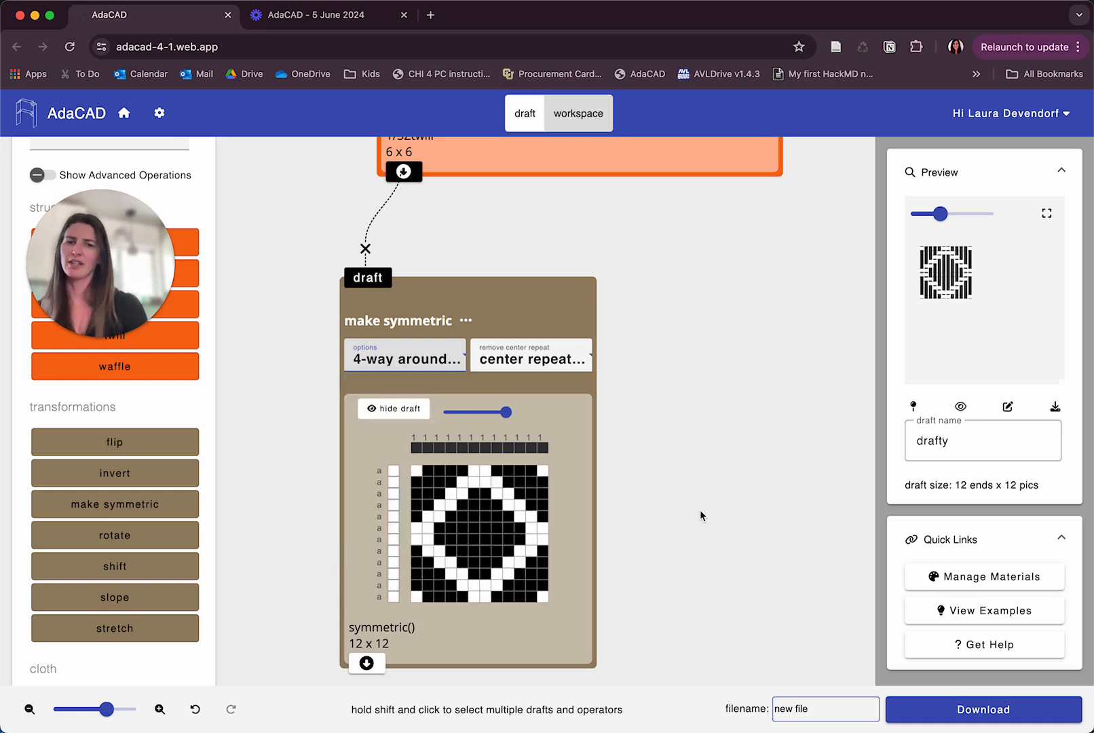
# Switch the remove center repeat setting to its other option and back to center repeat.
pyautogui.scroll(-2, 699, 517)
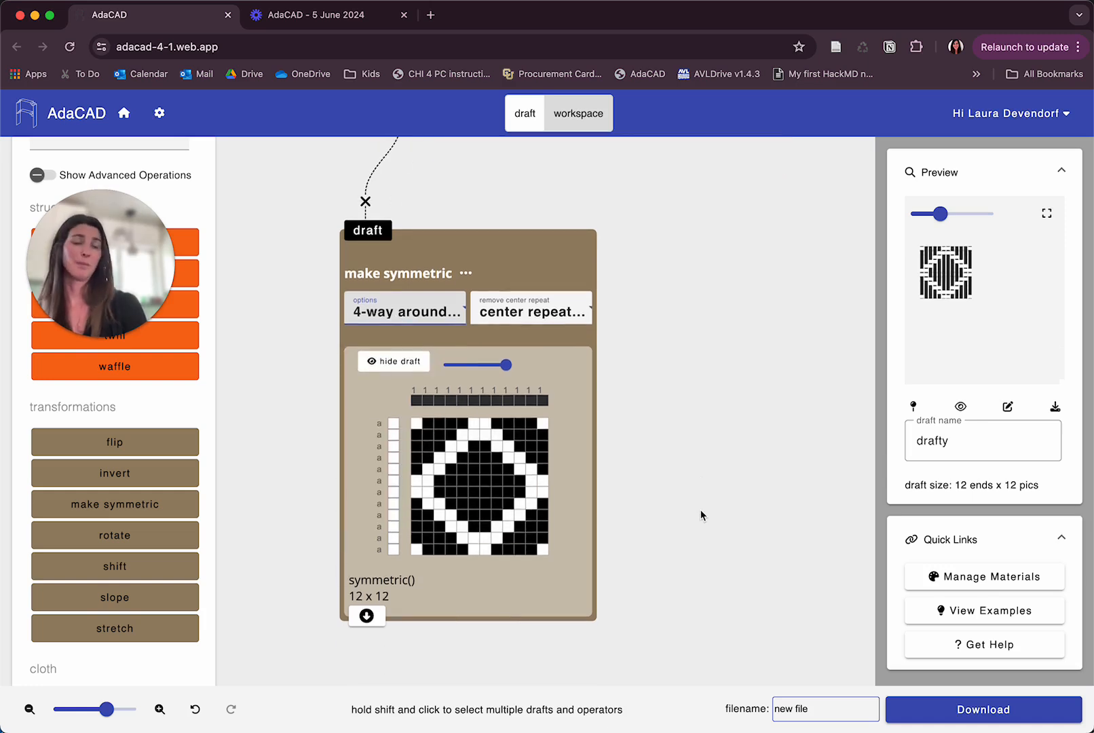
pyautogui.scroll(1, 700, 475)
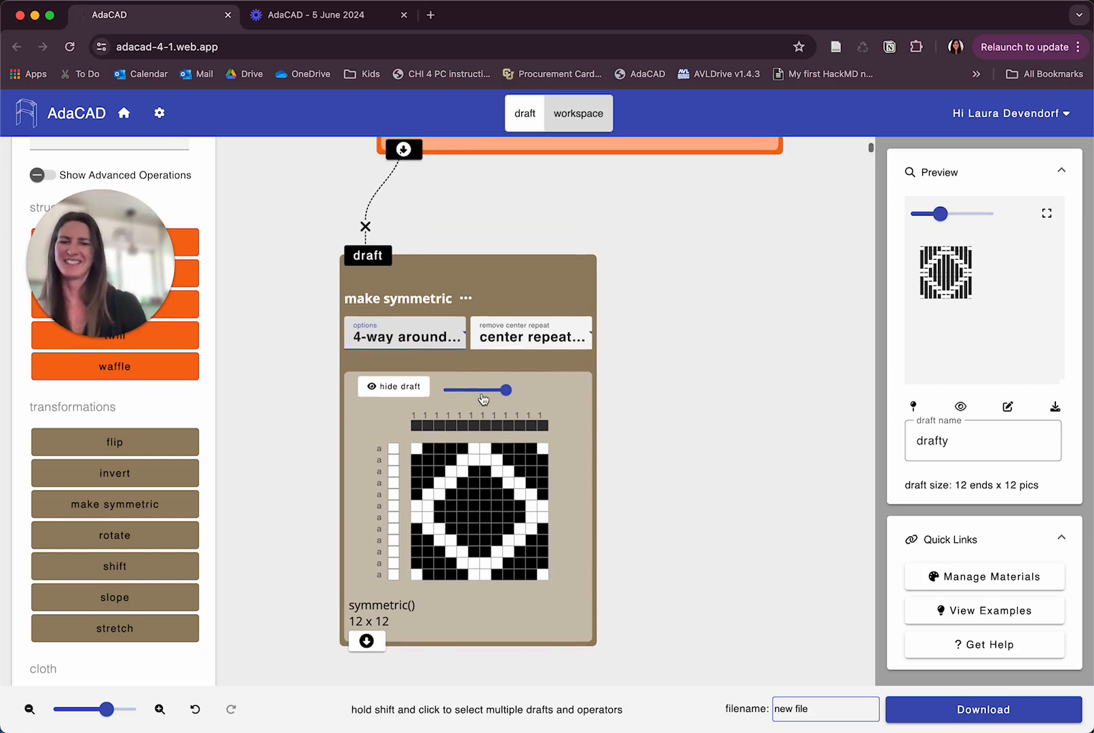
pyautogui.click(528, 350)
pyautogui.click(514, 363)
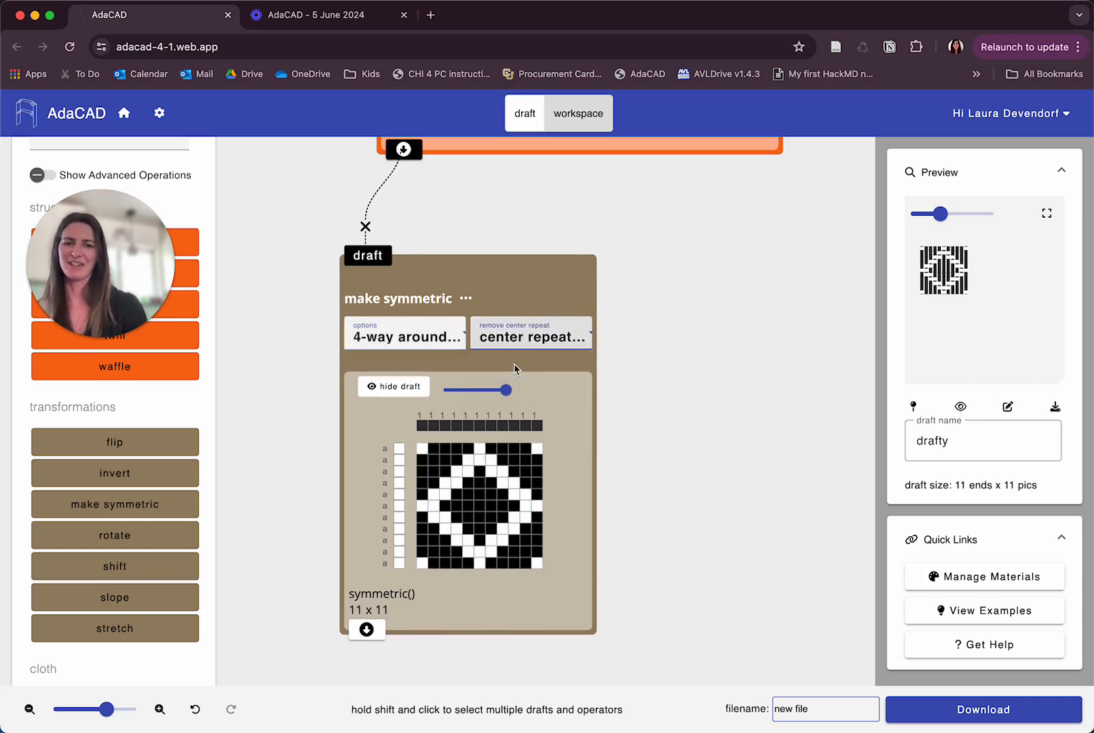
pyautogui.click(519, 336)
pyautogui.click(515, 423)
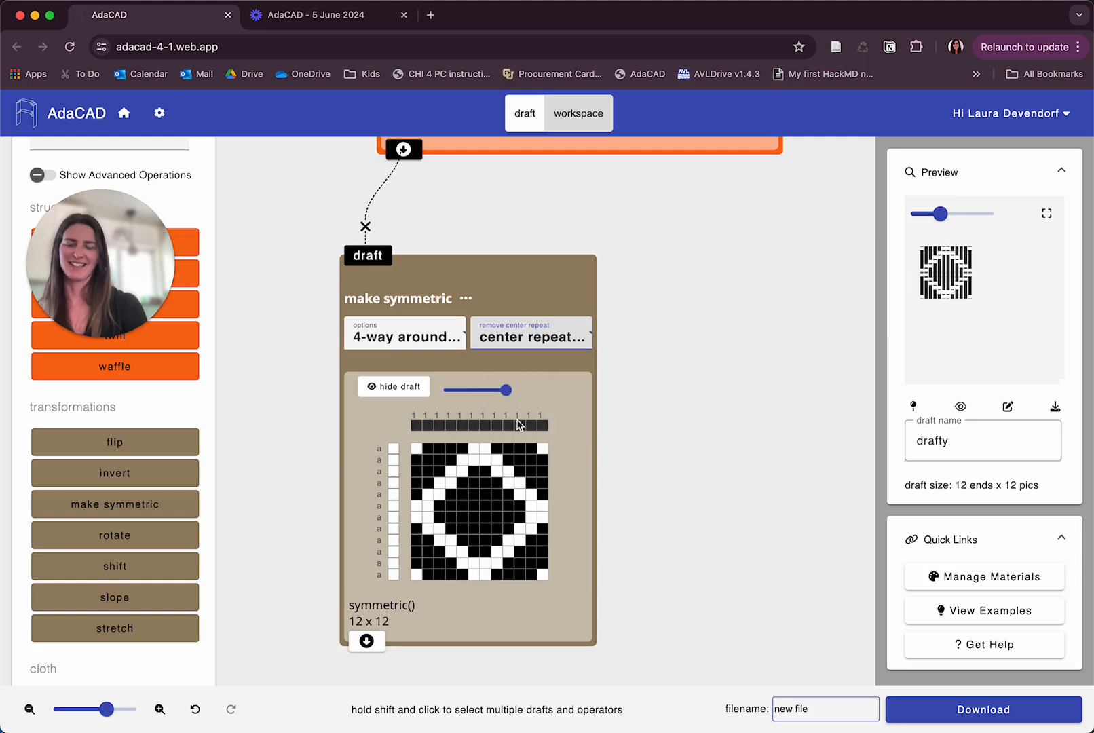
# Experiment with the twill's warps lowered value, settling on 2.
pyautogui.scroll(-1, 540, 595)
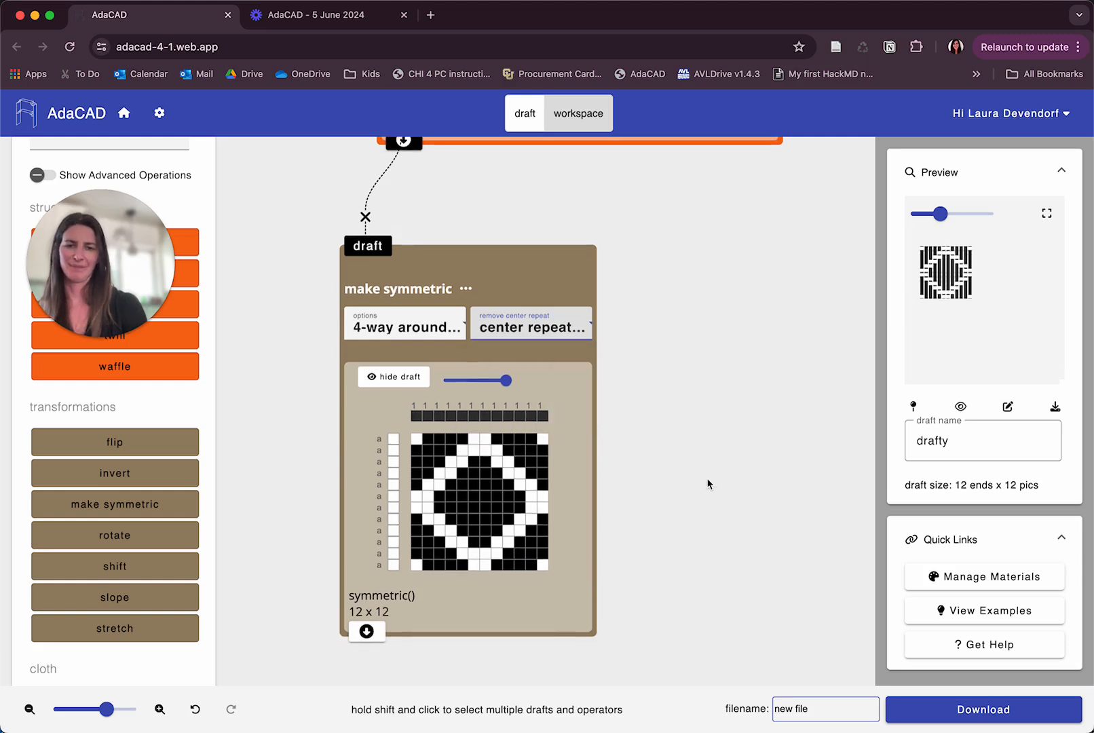
pyautogui.moveTo(106, 709); pyautogui.dragTo(99, 710)
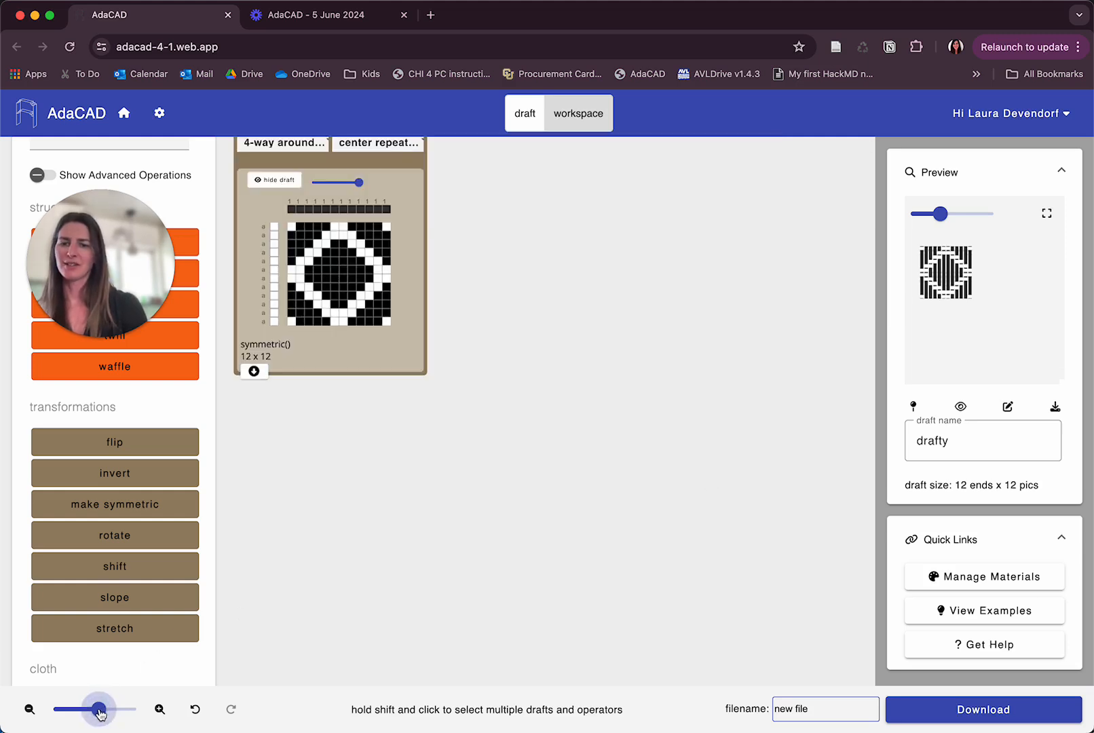
pyautogui.scroll(8, 475, 417)
pyautogui.hscroll(-4, 475, 416)
pyautogui.scroll(-5, 475, 417)
pyautogui.hscroll(2, 475, 416)
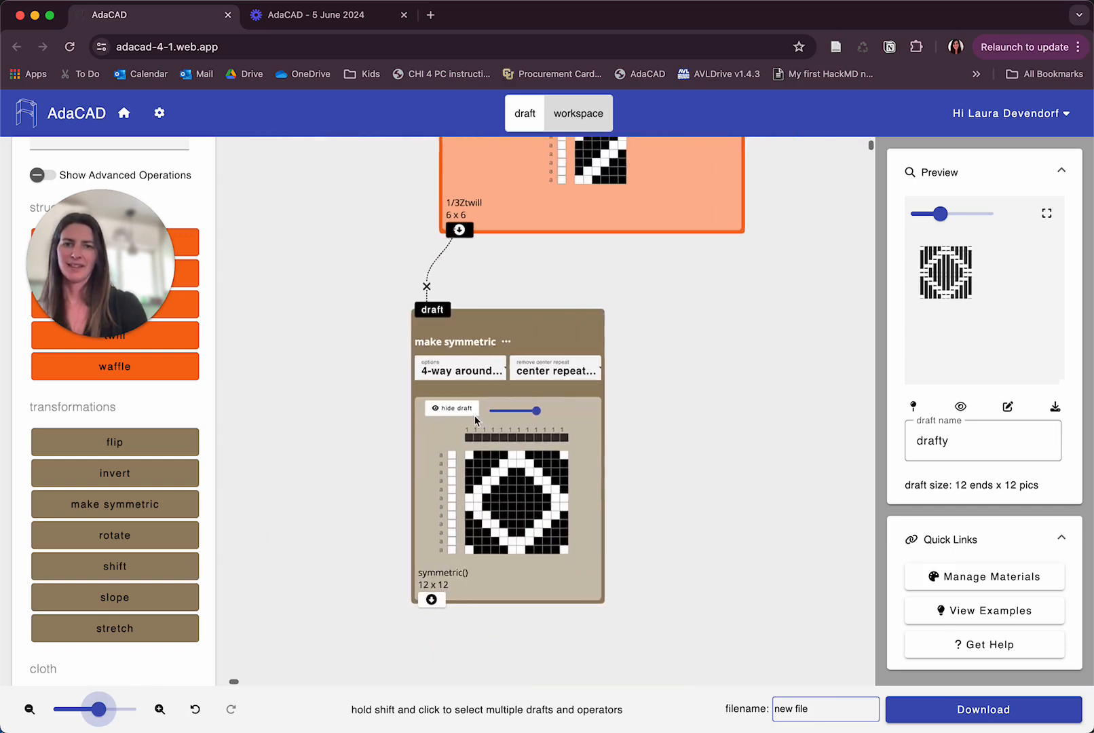
pyautogui.scroll(1, 475, 417)
pyautogui.scroll(3, 475, 421)
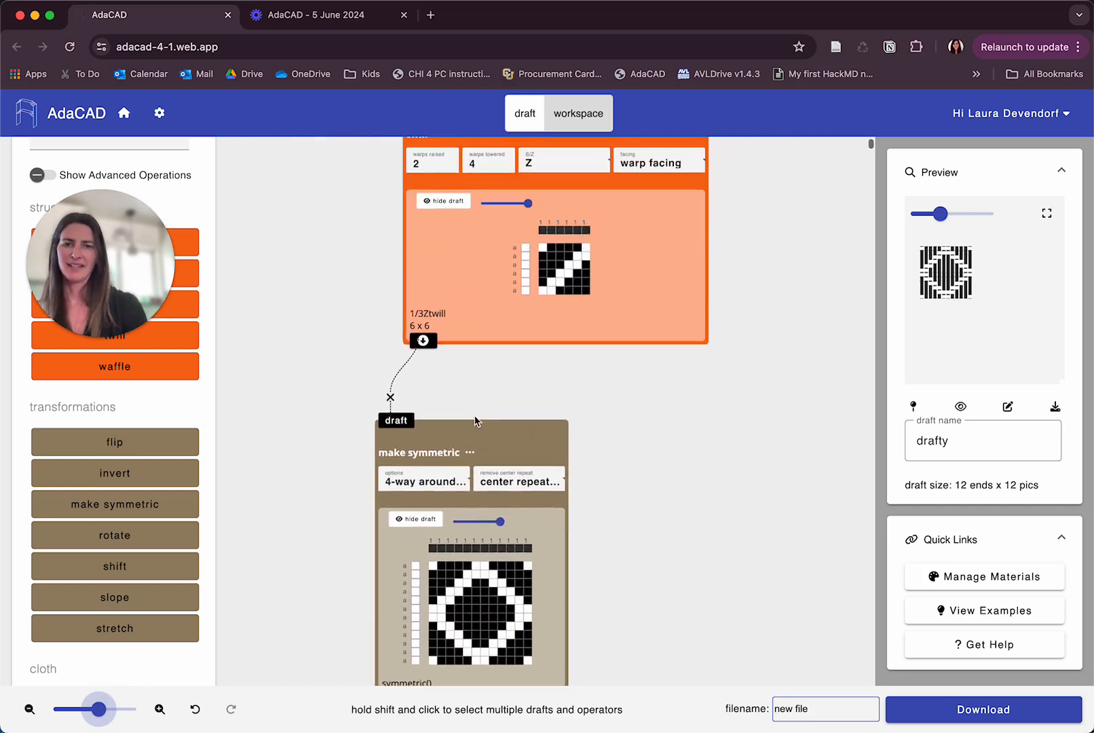
pyautogui.click(489, 178)
pyautogui.press('Up')
pyautogui.press('Up')
pyautogui.press('Up')
pyautogui.press('Up')
pyautogui.press('Up')
pyautogui.press('Down')
pyautogui.press('Down')
pyautogui.press('Down')
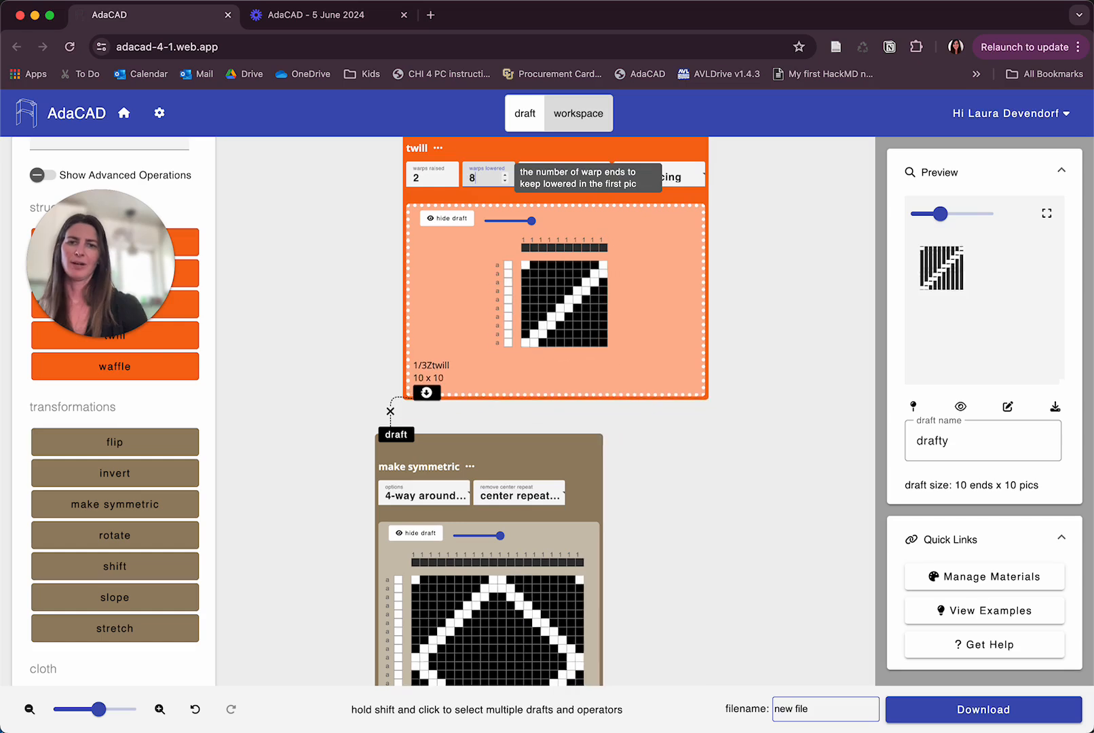
pyautogui.press('Down')
pyautogui.press('Down')
pyautogui.press('Down')
pyautogui.press('Down')
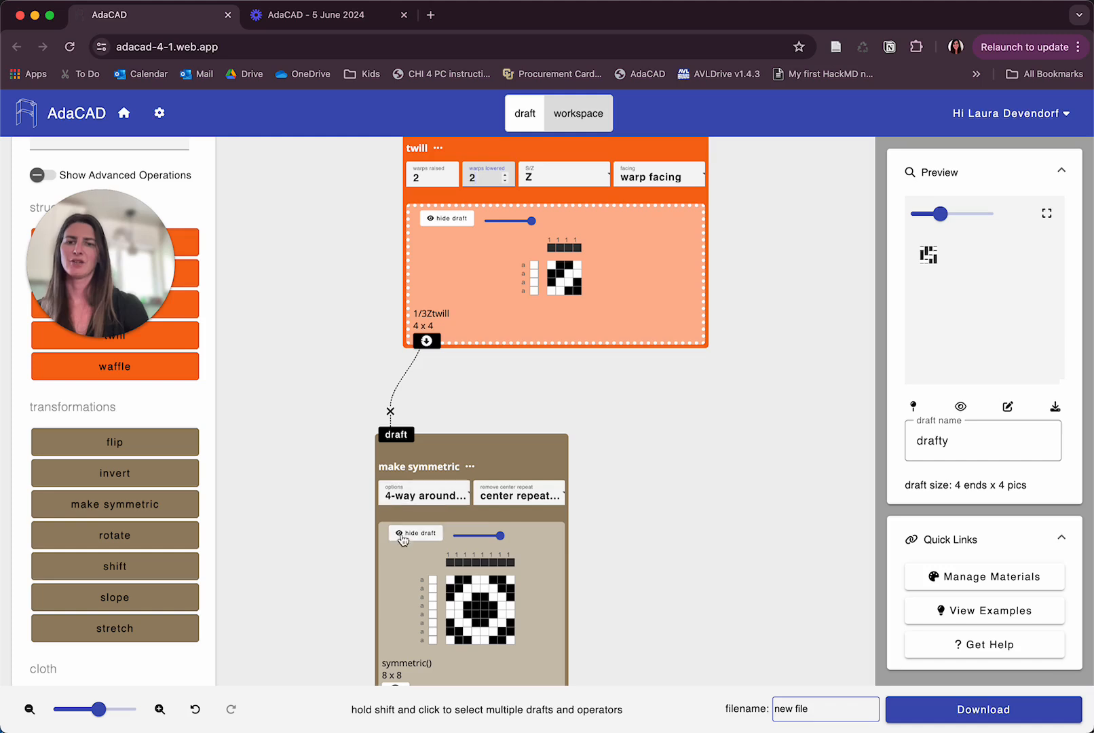
# Add a tile operator and connect the make symmetric output to its draft input.
pyautogui.scroll(-5, 403, 537)
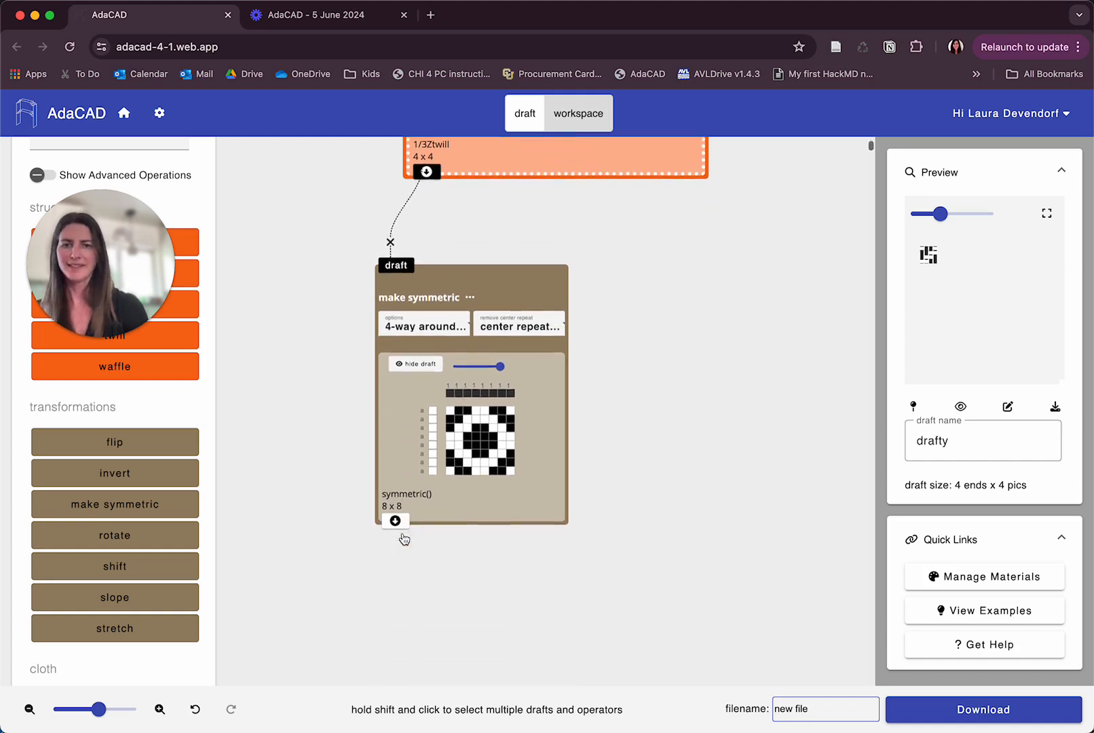
pyautogui.scroll(-5, 134, 597)
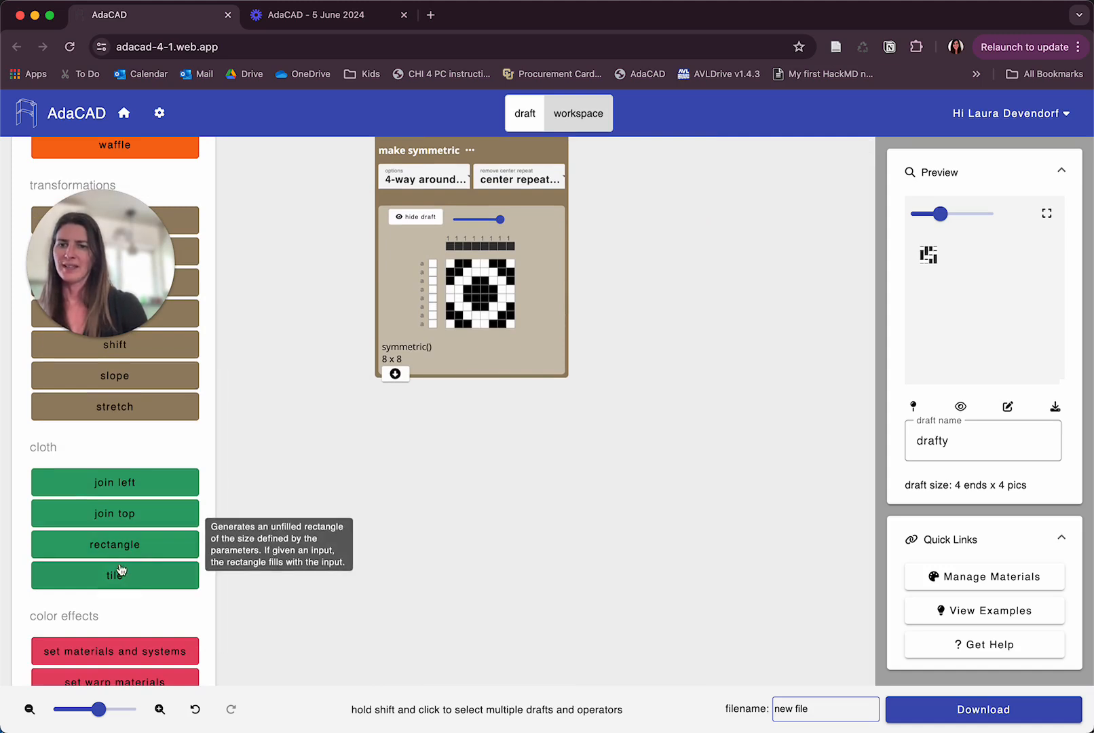
pyautogui.click(119, 576)
pyautogui.moveTo(456, 189); pyautogui.dragTo(304, 487)
pyautogui.click(395, 374)
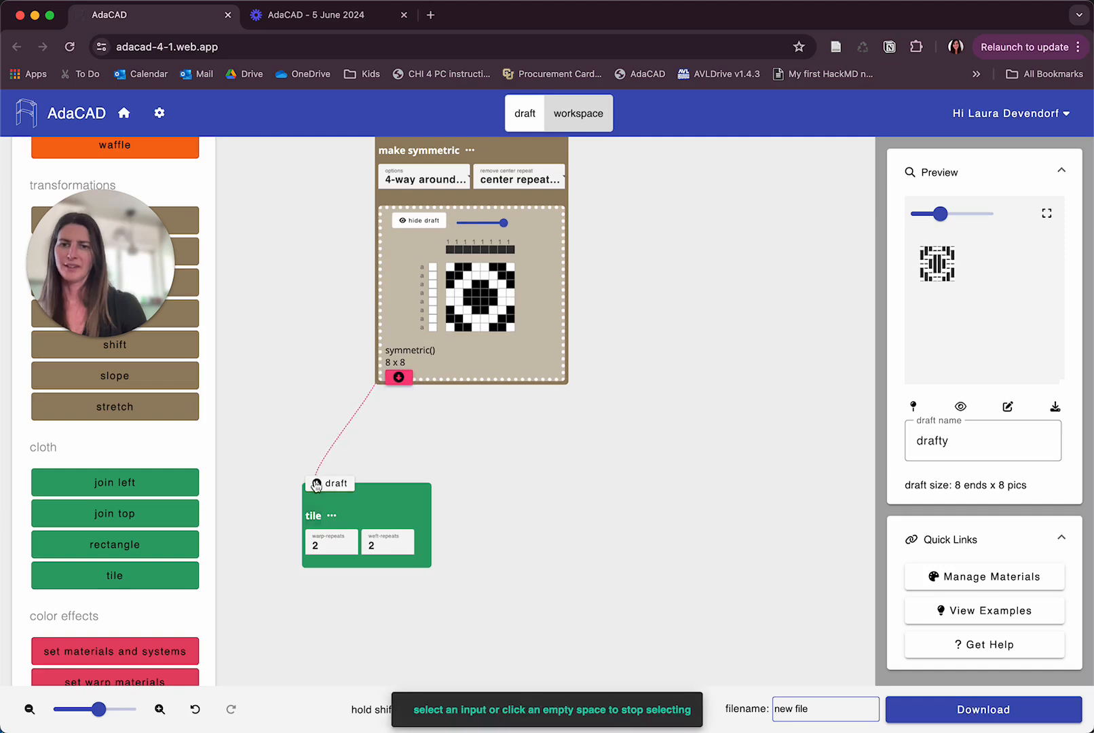
pyautogui.click(317, 483)
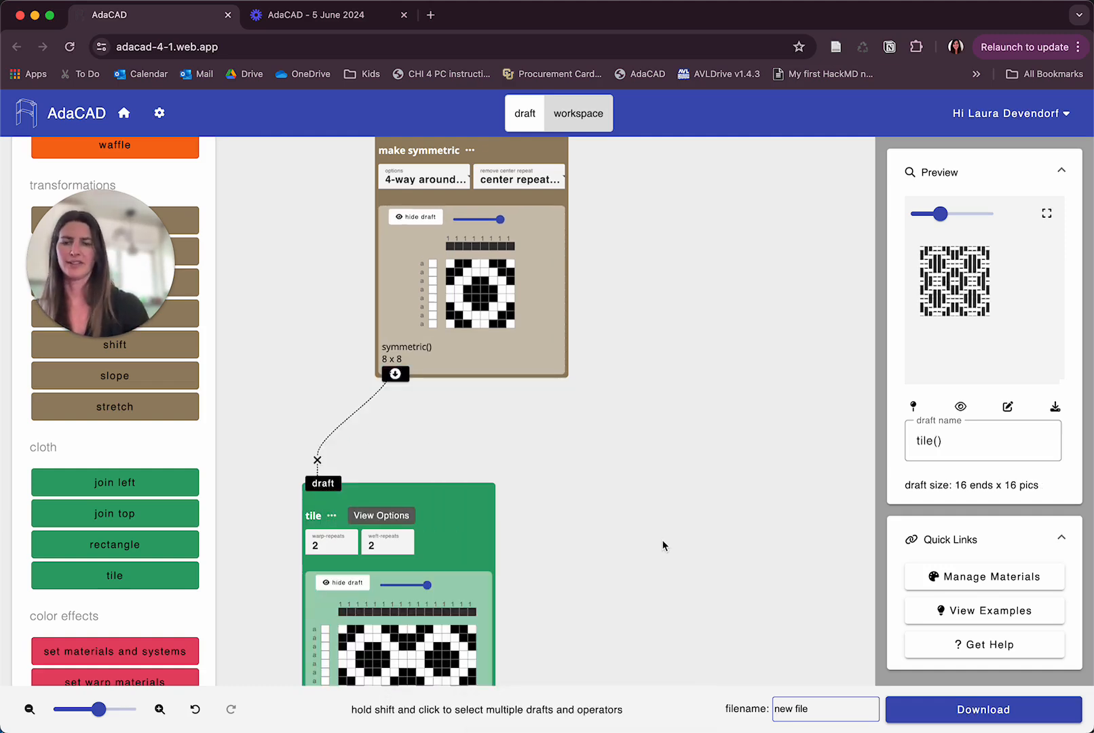
# Step the tile's warp repeats up and back down to 2.
pyautogui.scroll(-3, 663, 546)
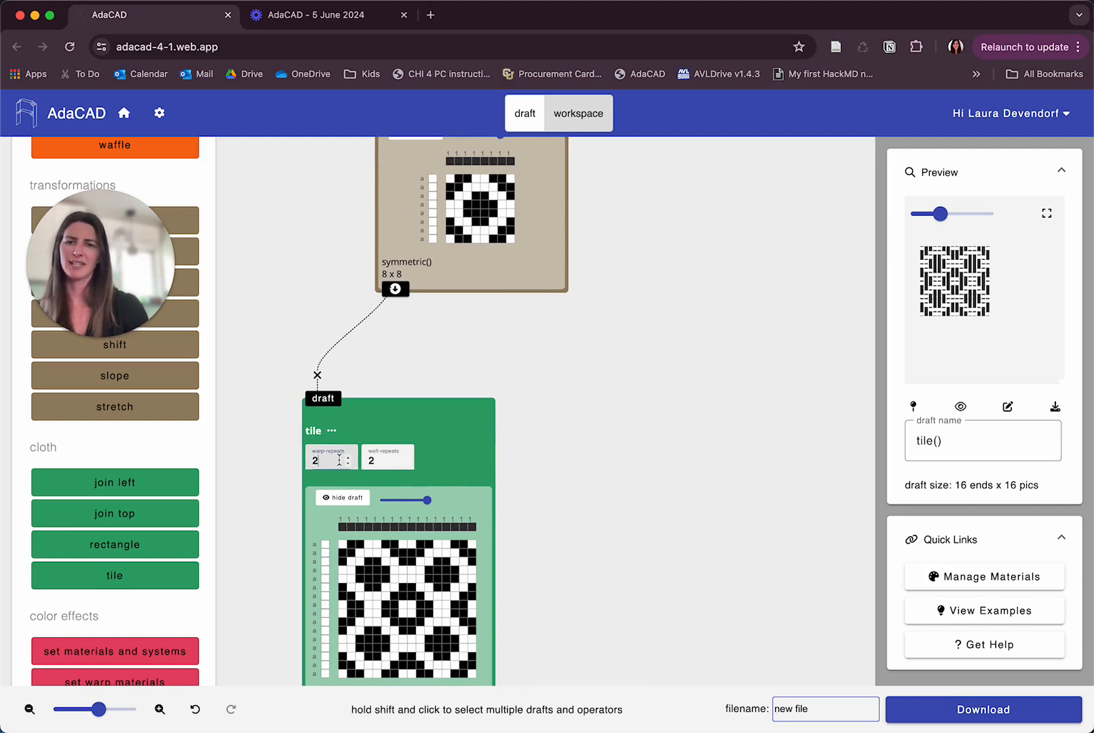
pyautogui.press('Up')
pyautogui.press('Up')
pyautogui.press('Down')
pyautogui.press('Down')
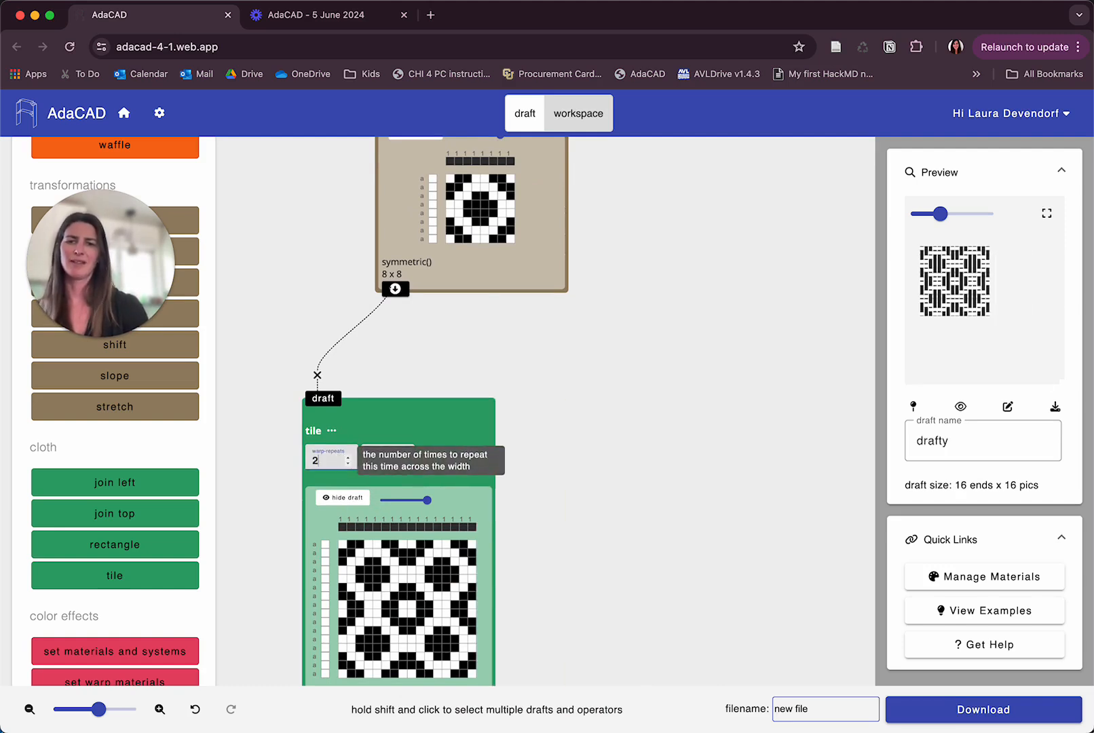
# Step the tile's weft repeats up and back down to 2.
pyautogui.click(381, 458)
pyautogui.press('Up')
pyautogui.press('Up')
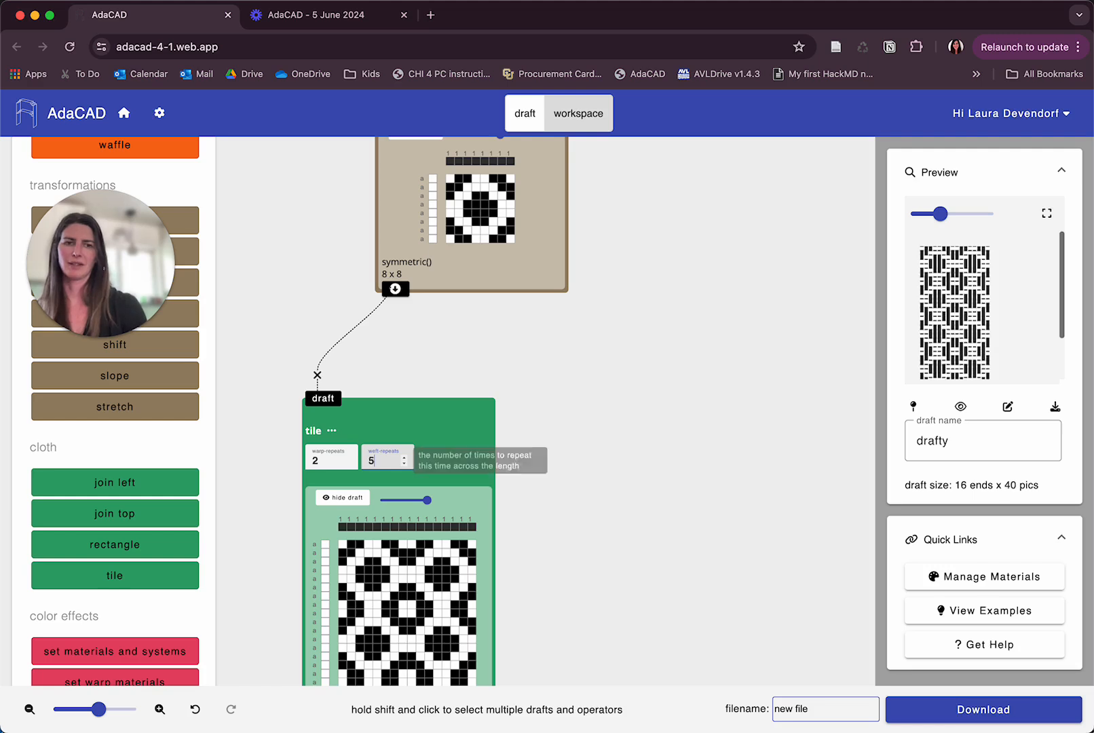
pyautogui.press('Down')
pyautogui.press('Down')
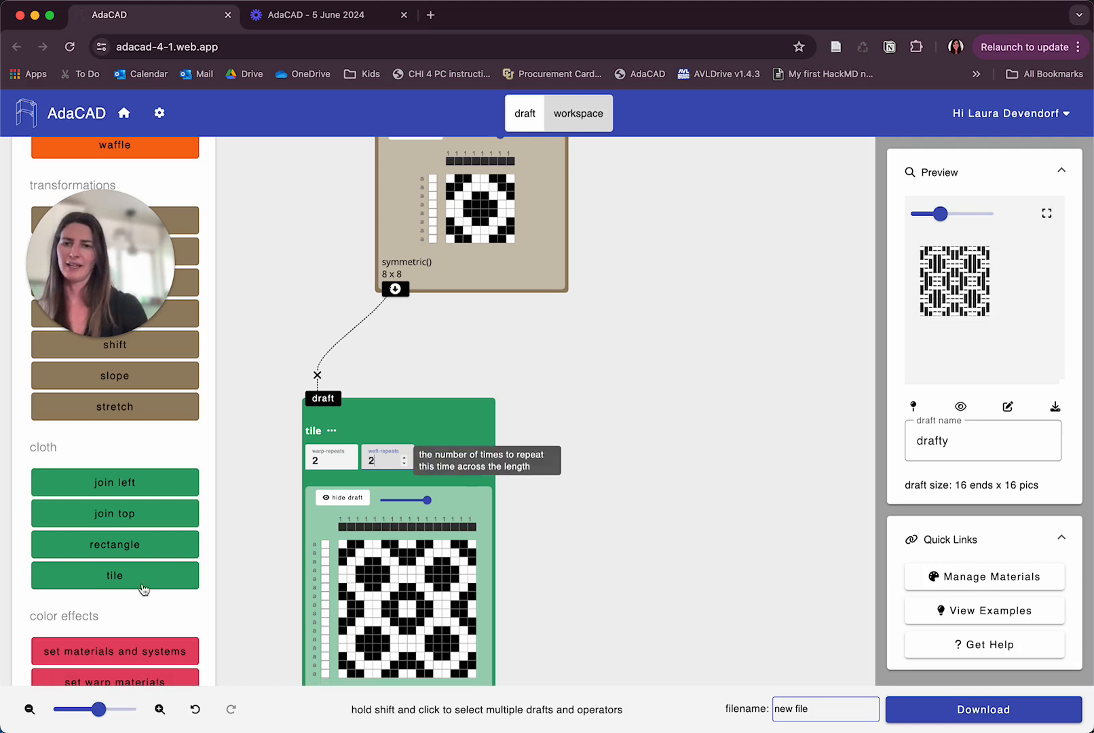
# Add a rectangle operator and connect the make symmetric output to its input draft.
pyautogui.click(114, 545)
pyautogui.moveTo(451, 187); pyautogui.dragTo(593, 396)
pyautogui.click(396, 290)
pyautogui.click(633, 391)
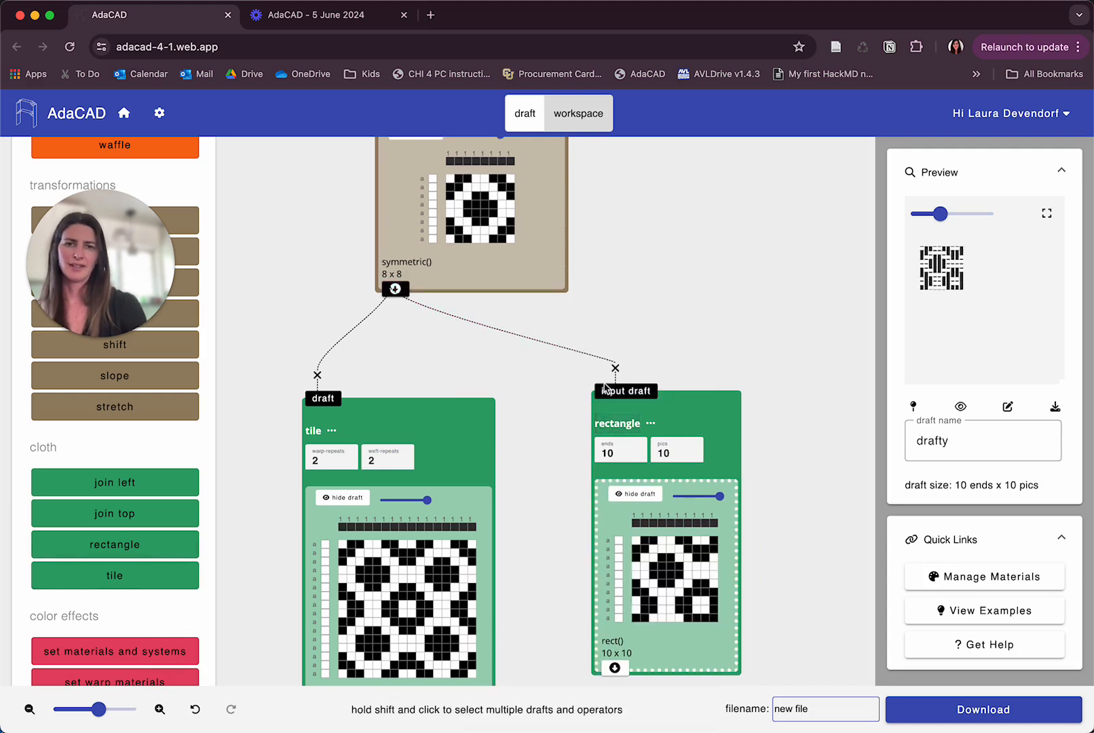
# Set the rectangle's ends to 60 and pics to 25.
pyautogui.hscroll(3, 631, 454)
pyautogui.click(516, 455)
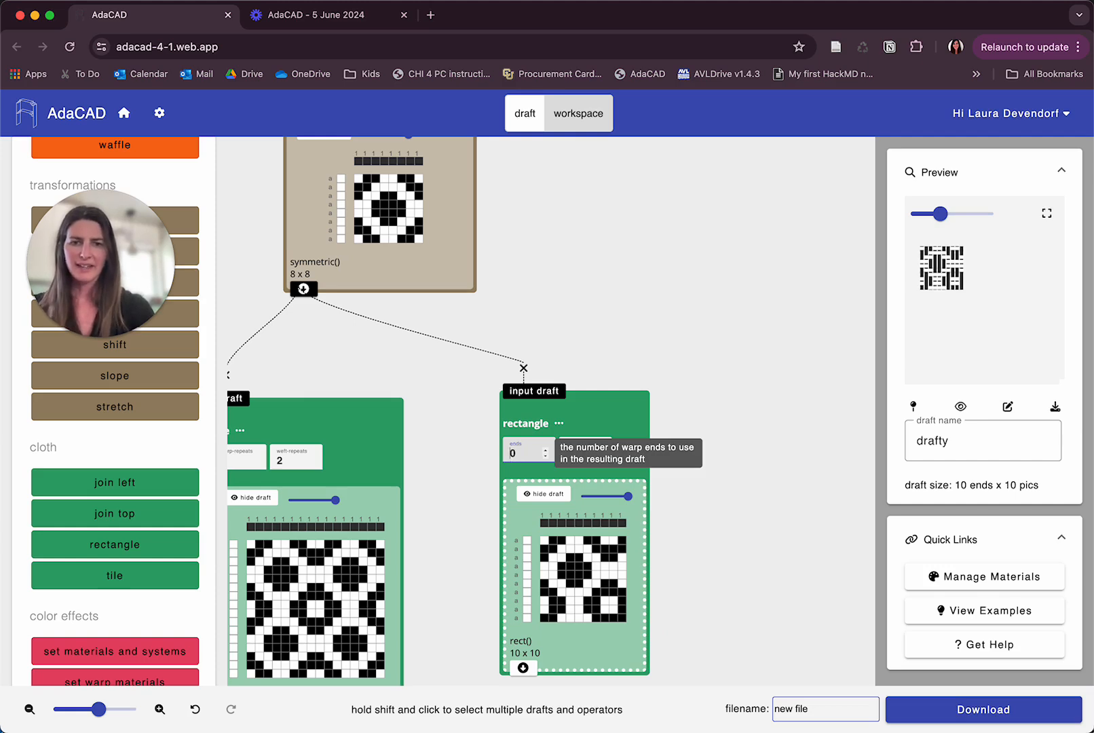
pyautogui.write('60')
pyautogui.press('Tab')
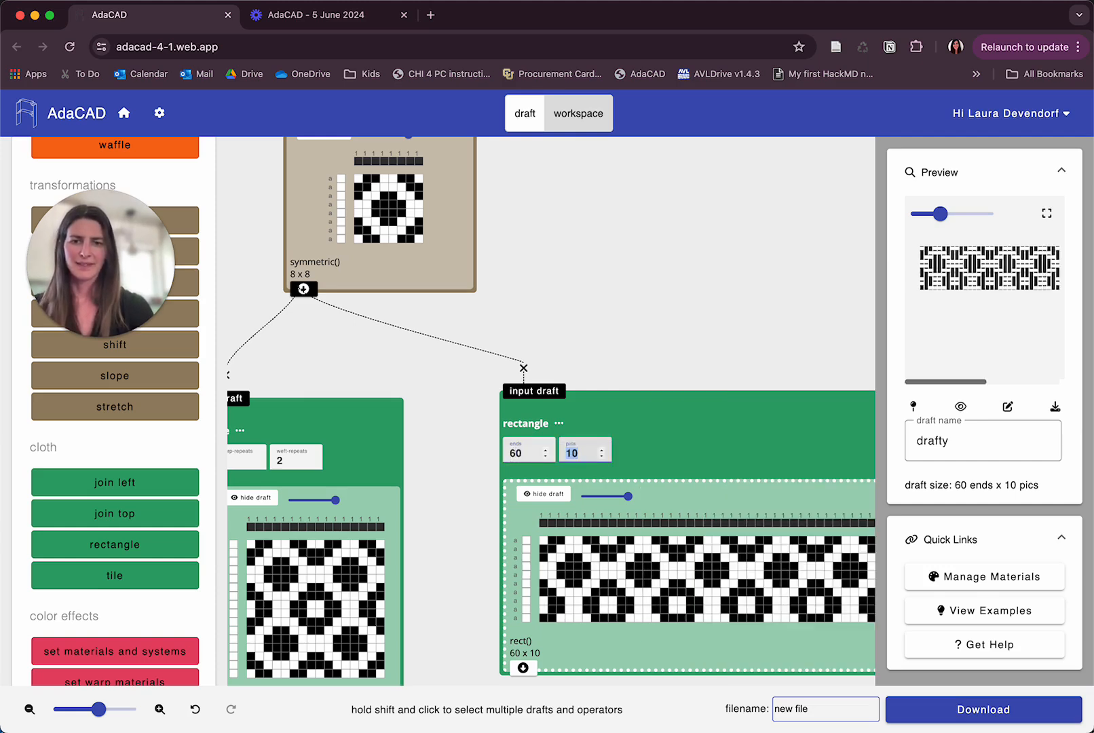
pyautogui.write('25')
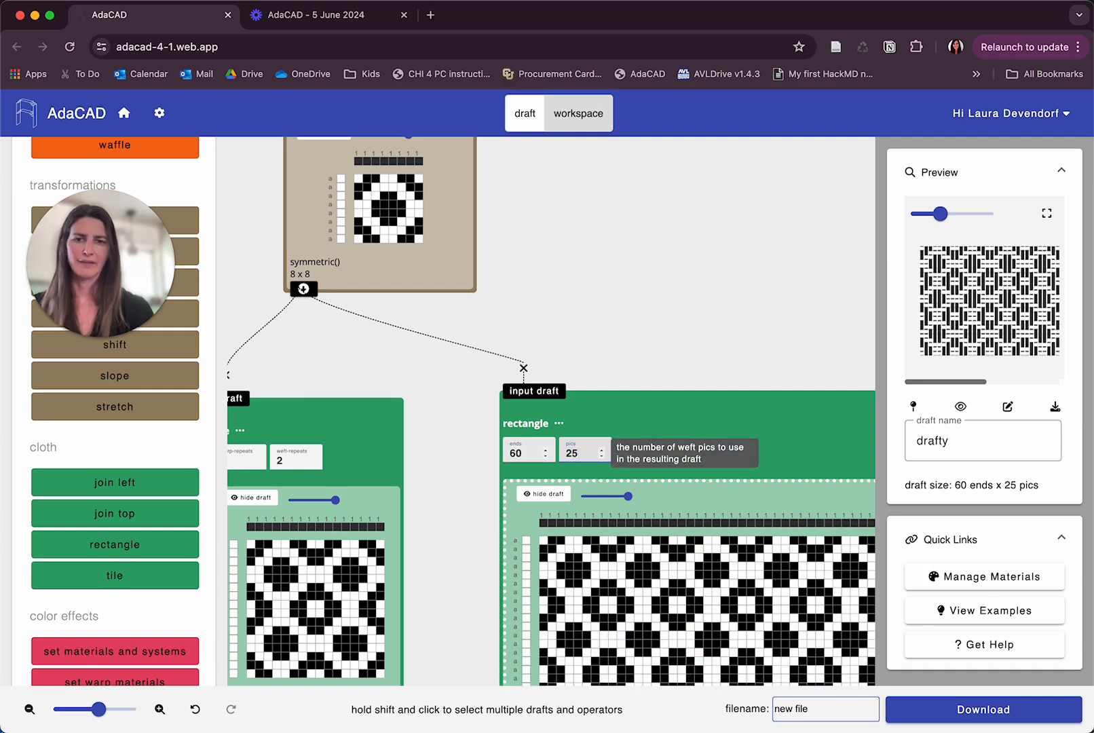
# Zoom out and pan to survey the whole operator chain from twill to tile and rectangle.
pyautogui.scroll(-5, 523, 545)
pyautogui.hscroll(-3, 522, 547)
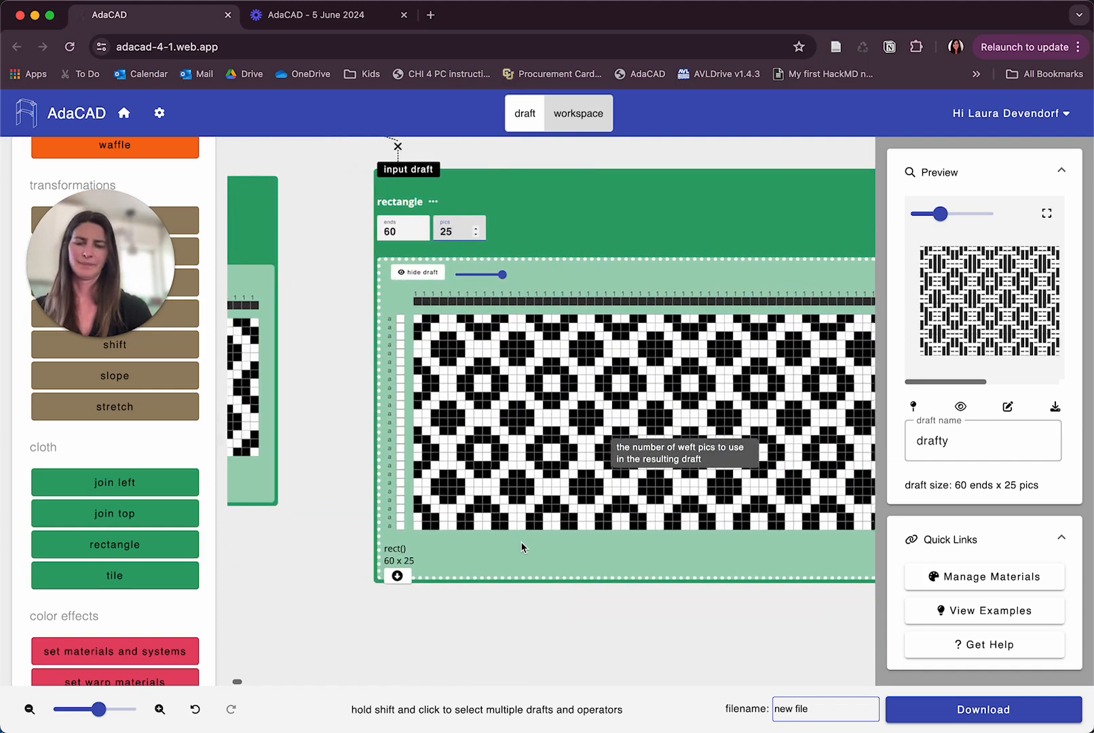
pyautogui.click(84, 715)
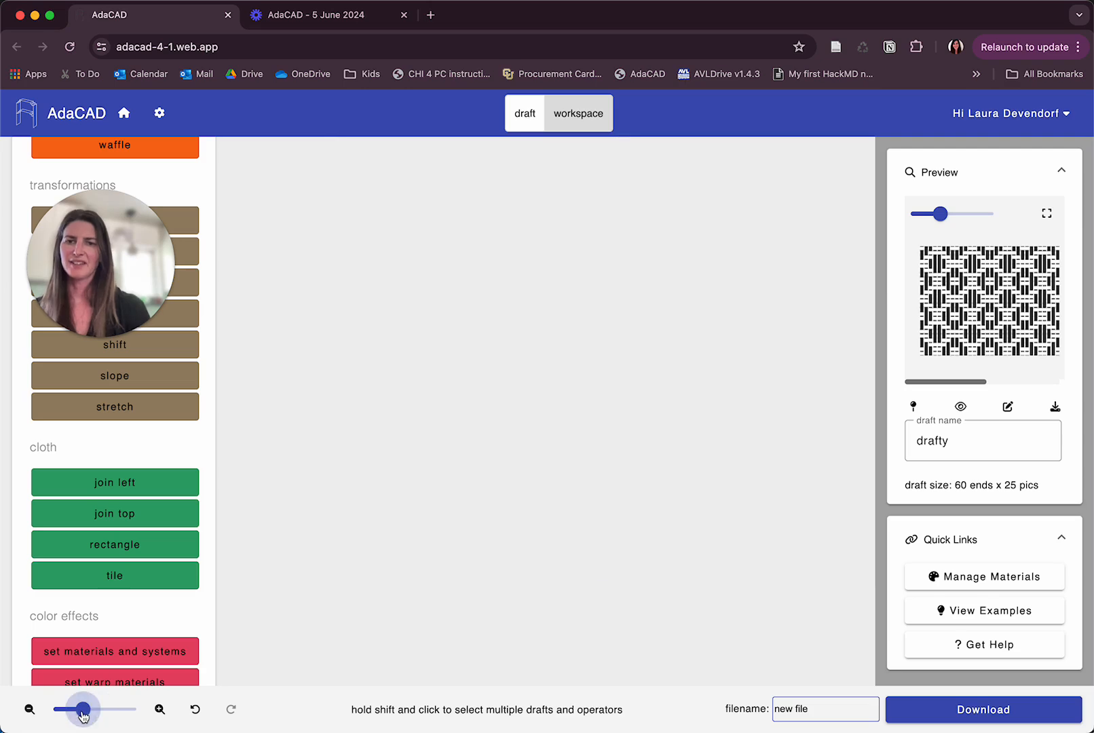
pyautogui.scroll(10, 362, 482)
pyautogui.hscroll(-3, 362, 482)
pyautogui.scroll(-3, 362, 482)
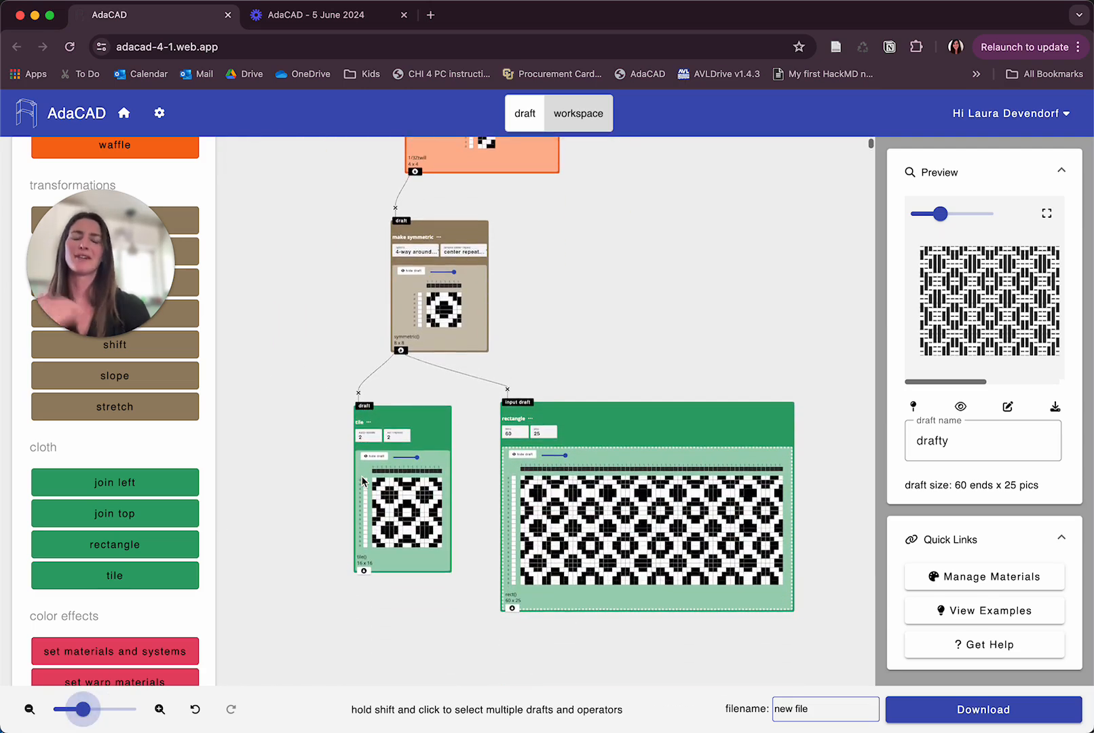
pyautogui.scroll(1, 362, 482)
pyautogui.scroll(1, 362, 482)
pyautogui.scroll(-1, 362, 482)
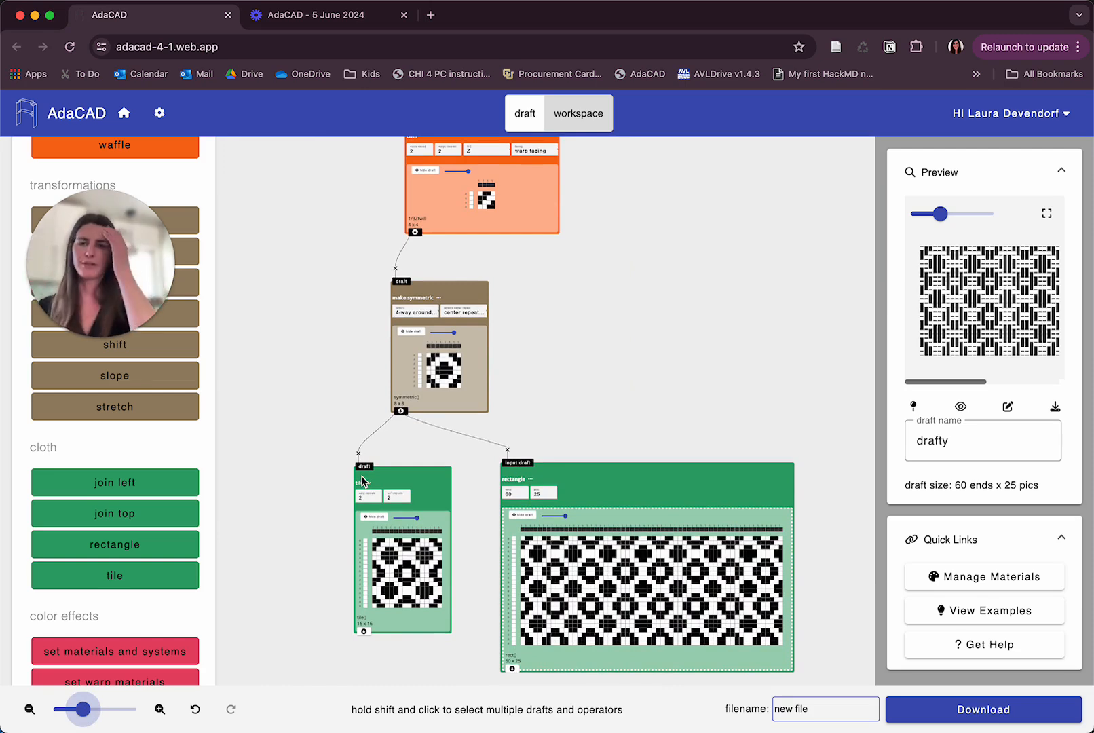
pyautogui.scroll(2, 408, 482)
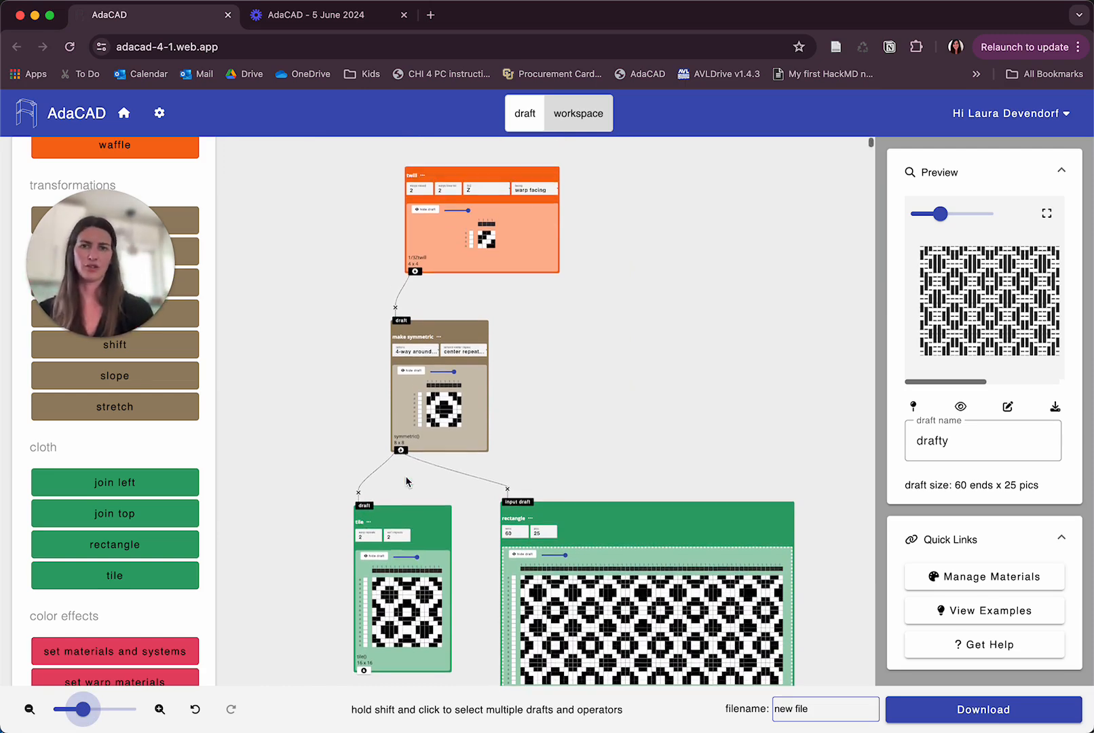
# Step the twill's warps lowered up three times and back down three times.
pyautogui.click(444, 189)
pyautogui.press('Up')
pyautogui.press('Up')
pyautogui.press('Up')
pyautogui.press('Up')
pyautogui.press('Up')
pyautogui.press('Up')
pyautogui.press('Down')
pyautogui.press('Down')
pyautogui.press('Down')
pyautogui.press('Down')
pyautogui.press('Down')
pyautogui.press('Down')
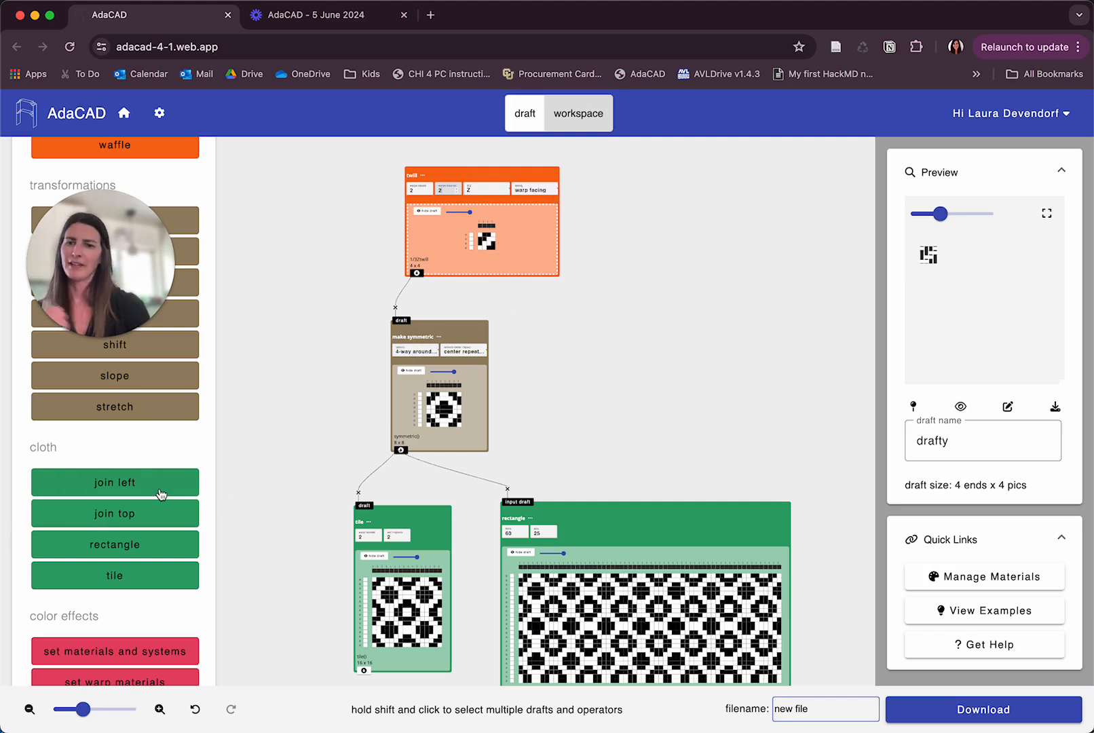
# Add a blank draft with 5 warps and 5 wefts.
pyautogui.scroll(1, 161, 492)
pyautogui.moveTo(87, 265); pyautogui.dragTo(101, 643)
pyautogui.scroll(1, 607, 338)
pyautogui.scroll(2, 607, 338)
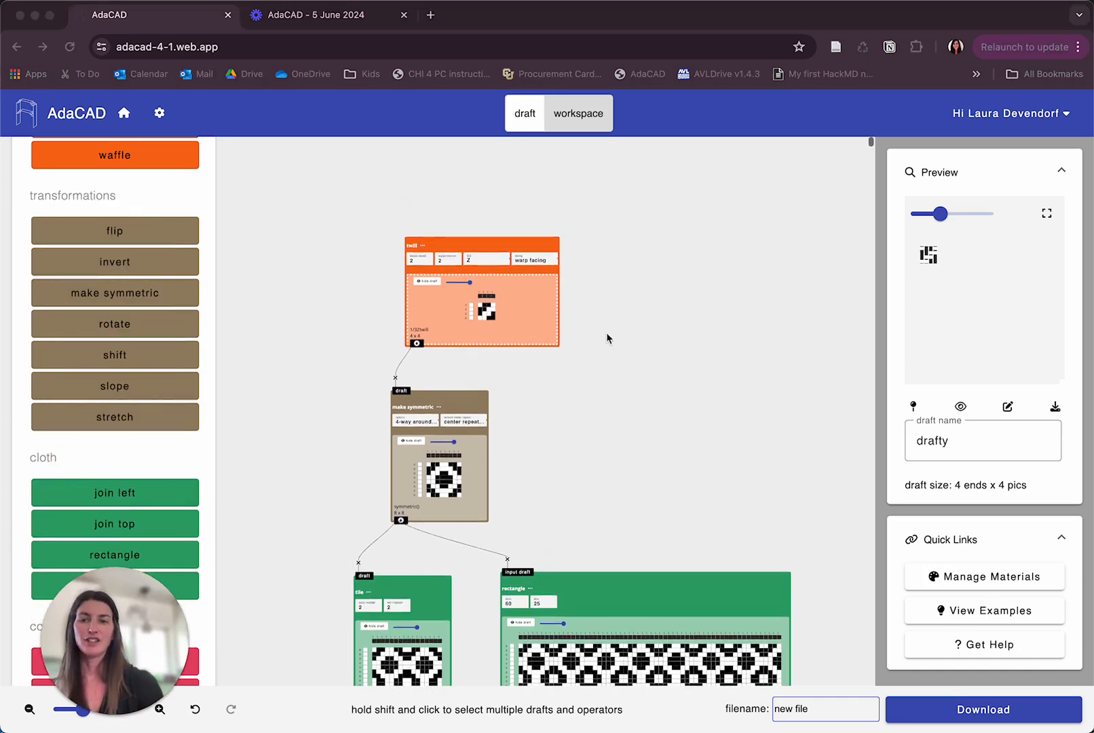
pyautogui.scroll(10, 122, 254)
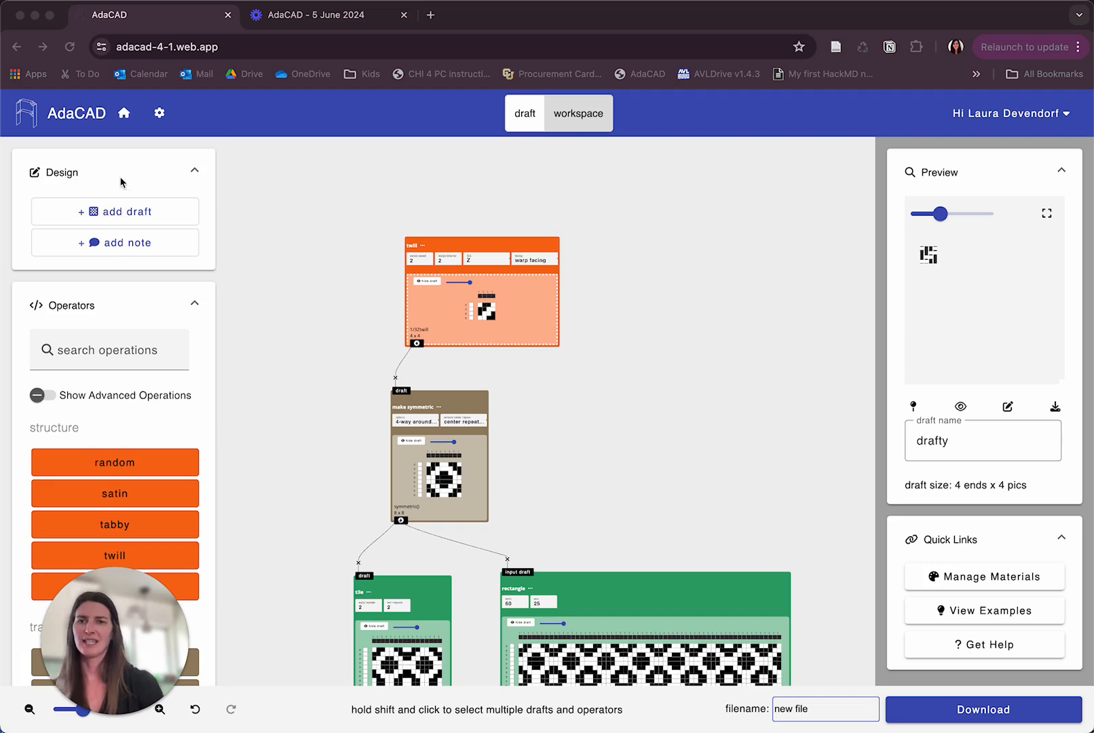
pyautogui.click(115, 212)
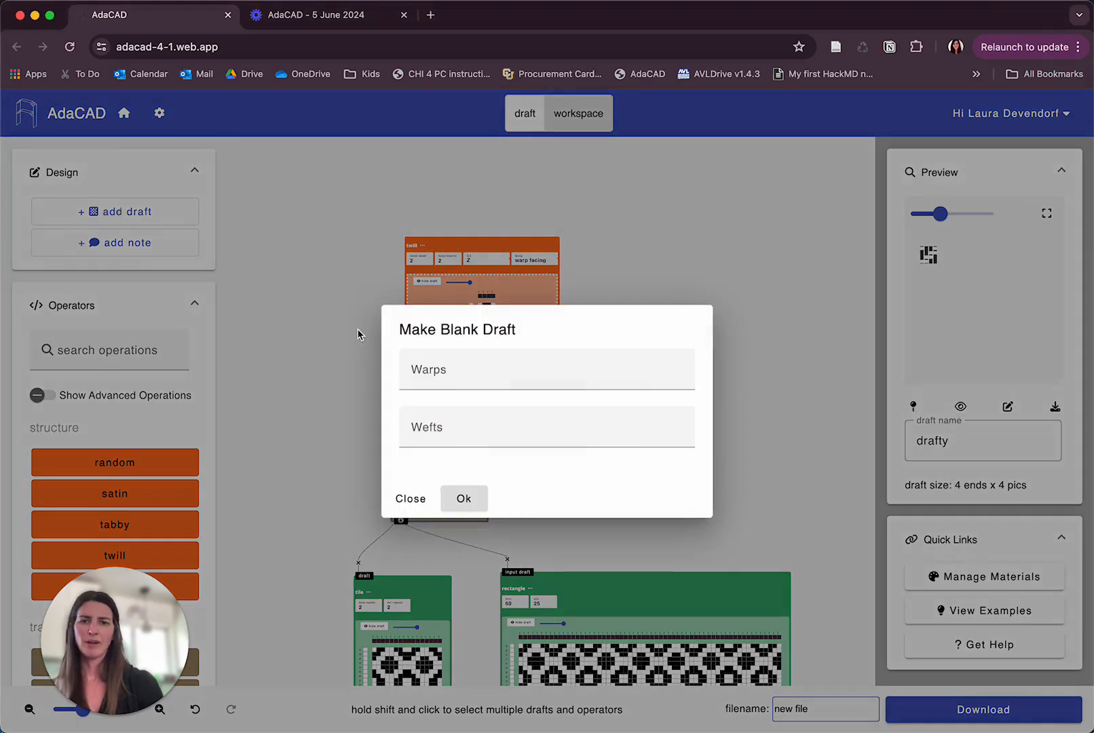
pyautogui.click(487, 367)
pyautogui.write('5')
pyautogui.click(525, 413)
pyautogui.write('5')
pyautogui.click(463, 499)
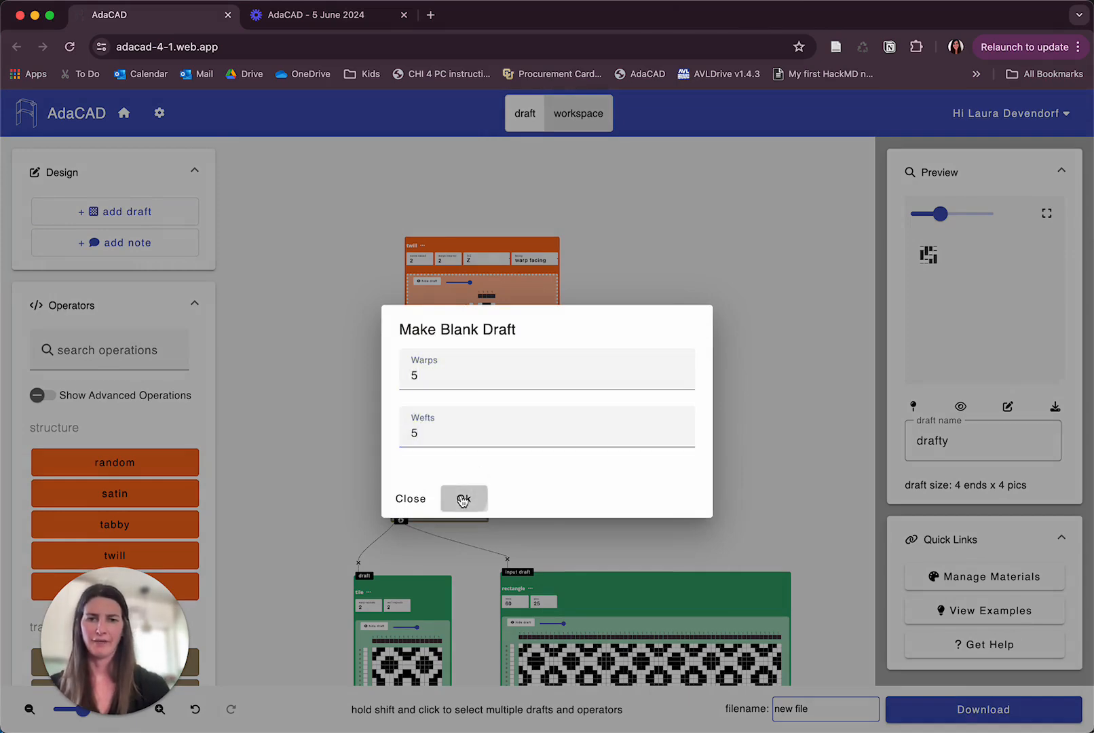
# Place the new blank draft to the right of the twill operator and zoom in on it.
pyautogui.moveTo(500, 197); pyautogui.dragTo(598, 242)
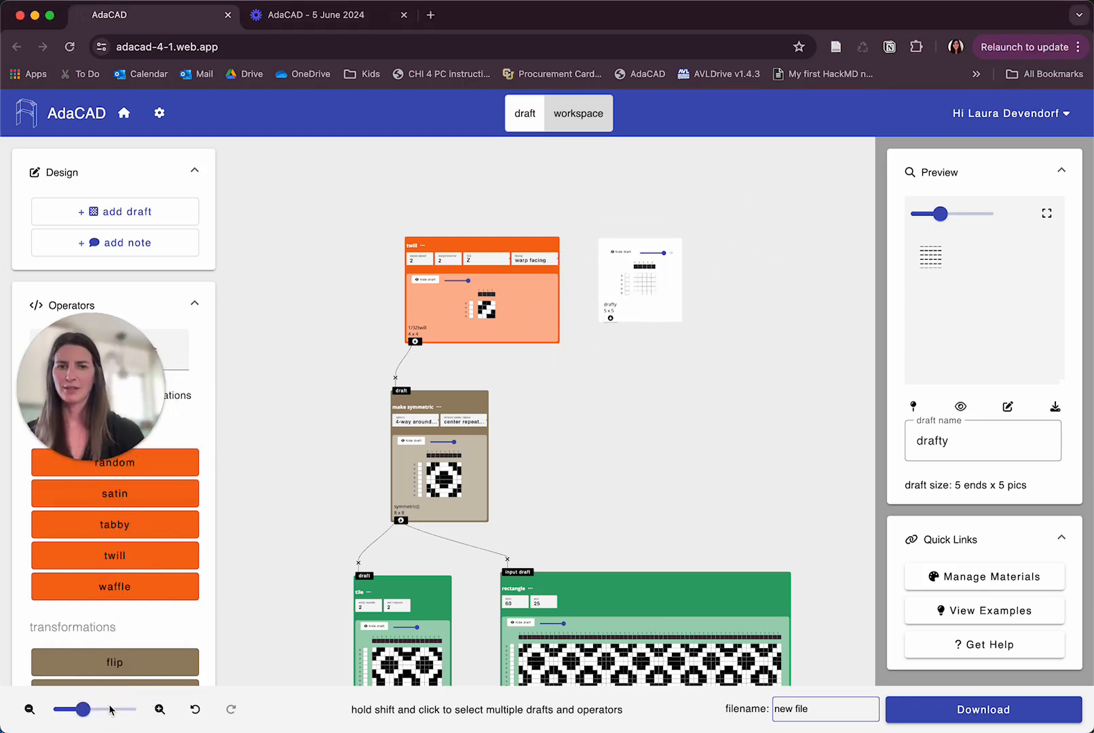
pyautogui.click(110, 709)
pyautogui.hscroll(10, 534, 538)
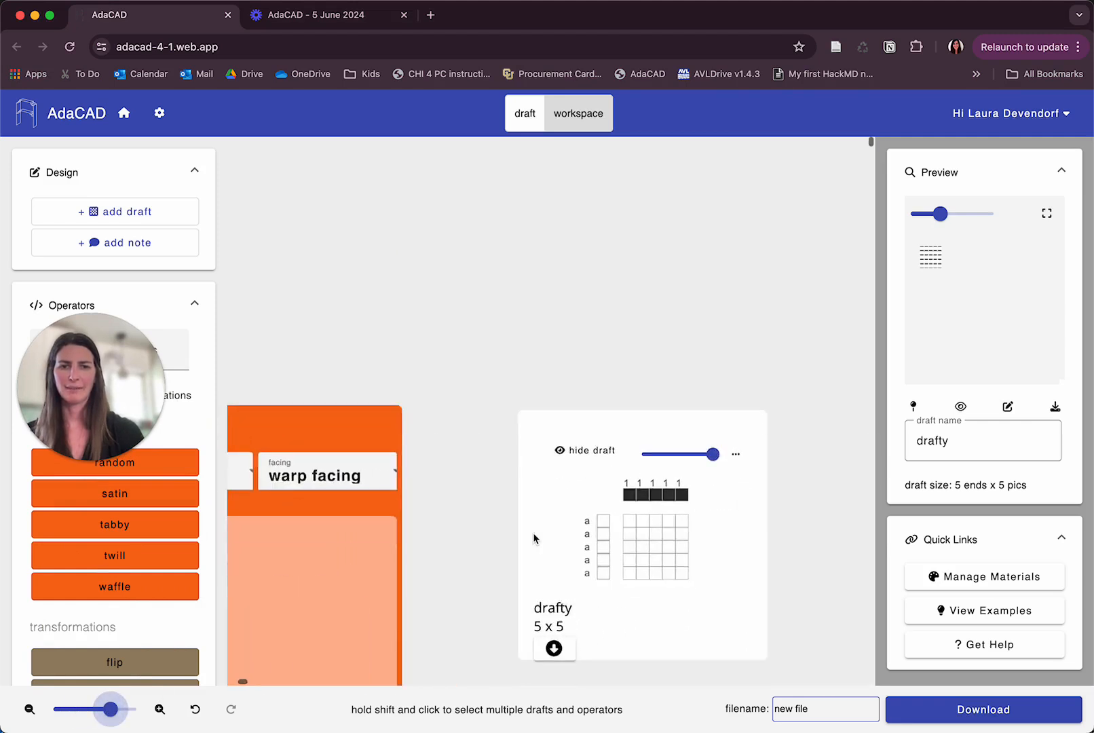
pyautogui.scroll(-3, 534, 539)
pyautogui.hscroll(3, 534, 538)
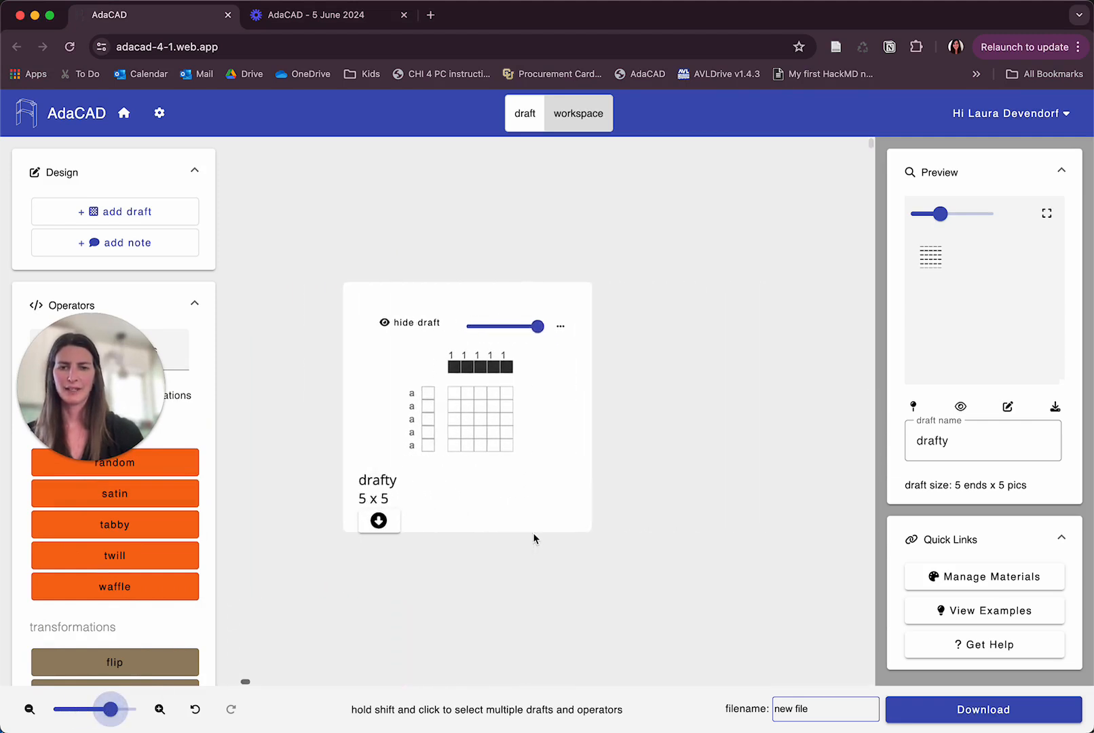
# Draw a scattered six-cell pattern in the blank 5 x 5 draft.
pyautogui.click(454, 398)
pyautogui.click(467, 405)
pyautogui.click(480, 394)
pyautogui.click(494, 419)
pyautogui.click(480, 432)
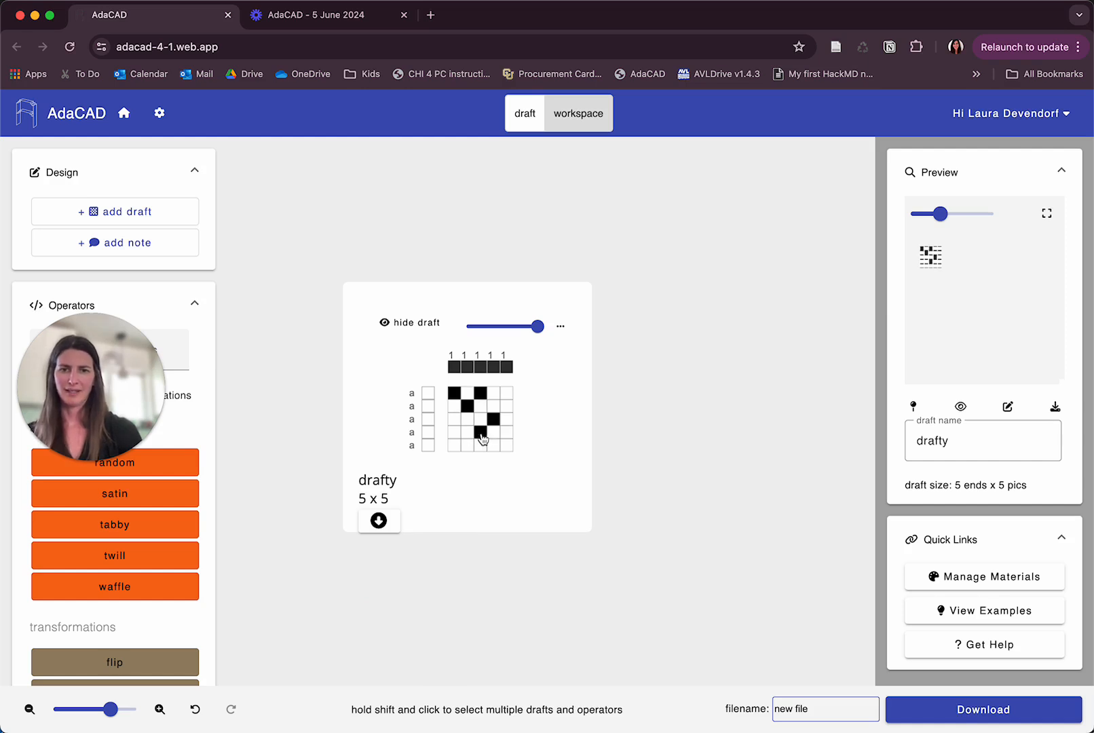
pyautogui.click(467, 446)
pyautogui.click(506, 432)
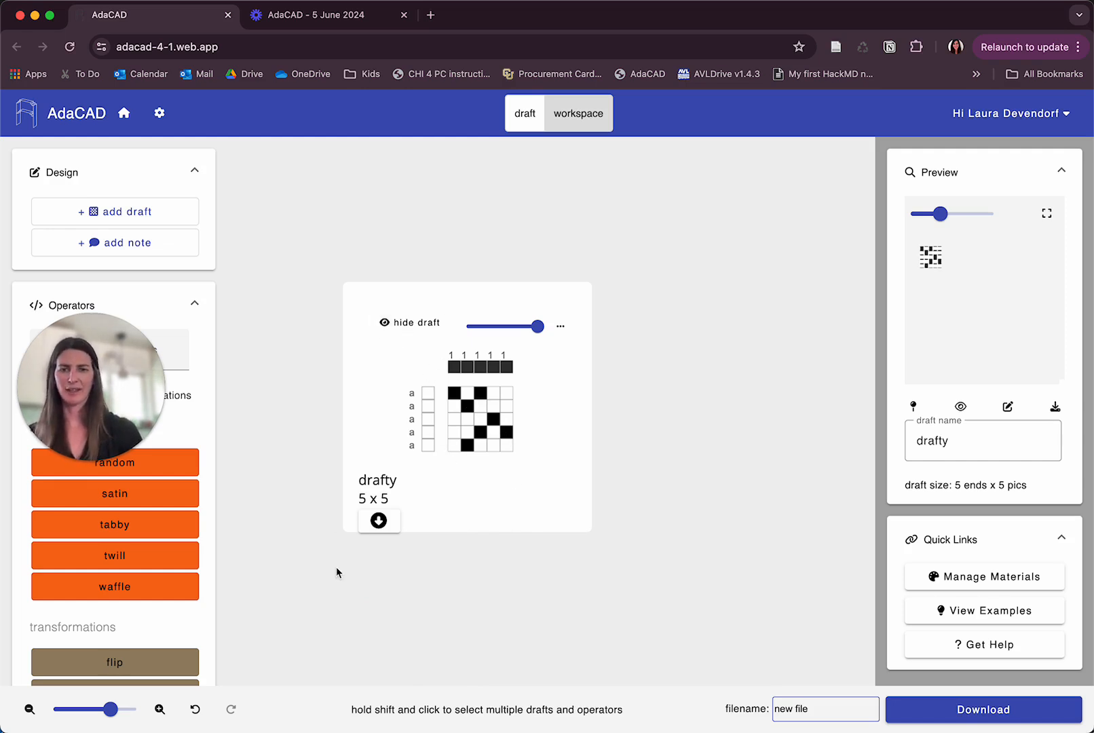
# Try to connect the new draft's output to the make symmetric input.
pyautogui.click(377, 521)
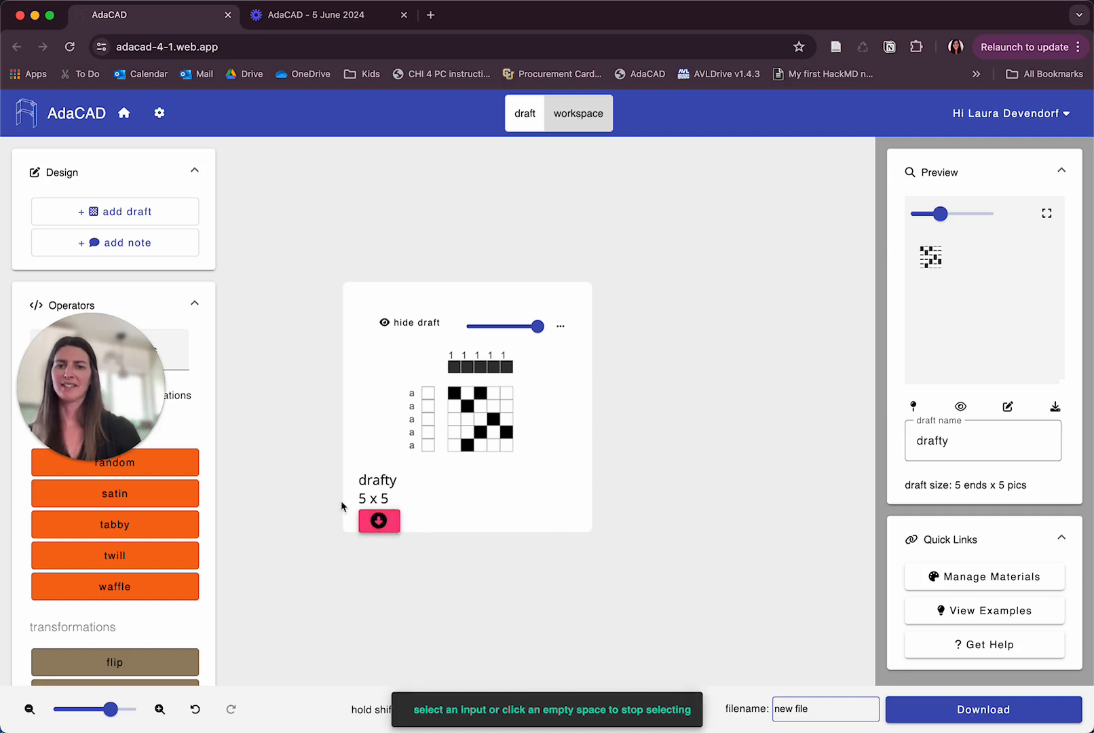
pyautogui.click(306, 613)
pyautogui.click(383, 513)
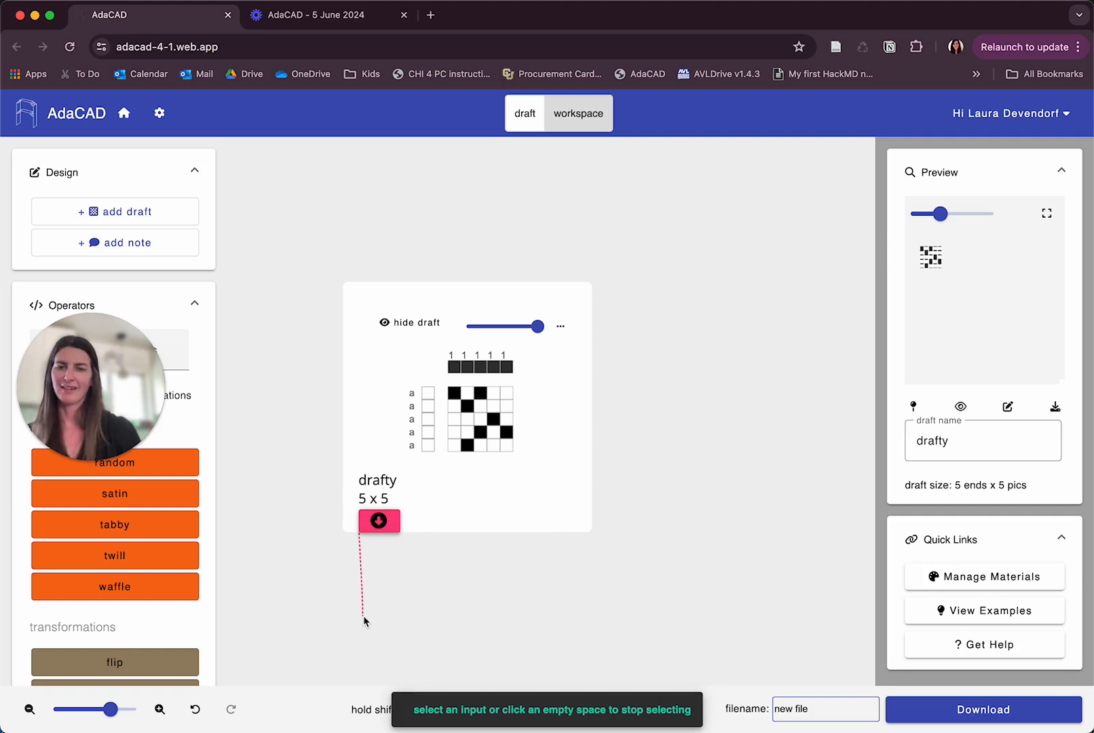
pyautogui.hscroll(-10, 363, 616)
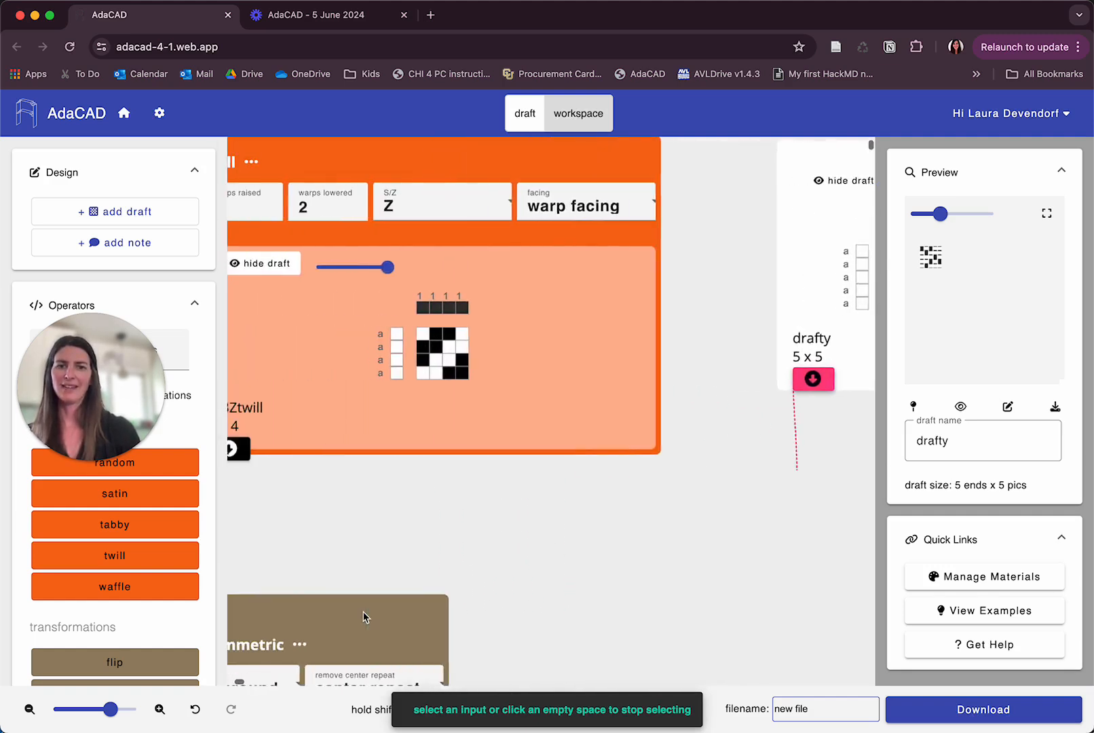
pyautogui.hscroll(-5, 427, 586)
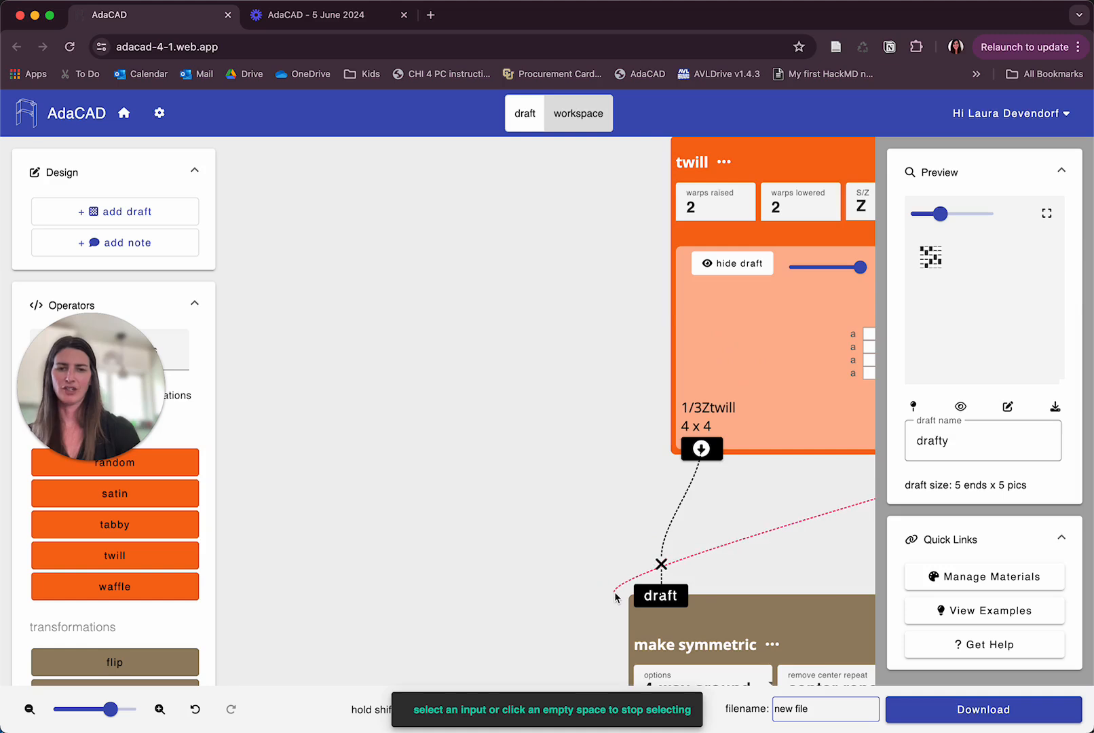
pyautogui.hscroll(12, 615, 591)
pyautogui.click(630, 595)
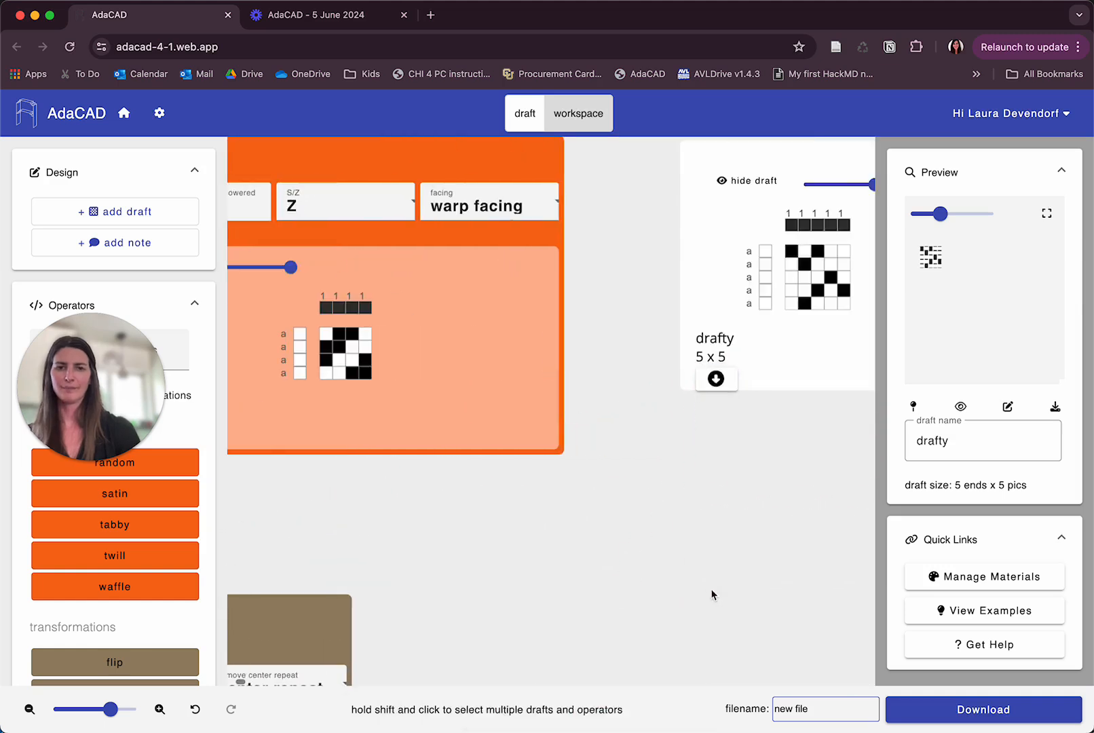
# Disconnect the twill from the make symmetric operator's draft input.
pyautogui.click(97, 709)
pyautogui.scroll(4, 410, 549)
pyautogui.hscroll(-9, 410, 549)
pyautogui.hscroll(4, 409, 548)
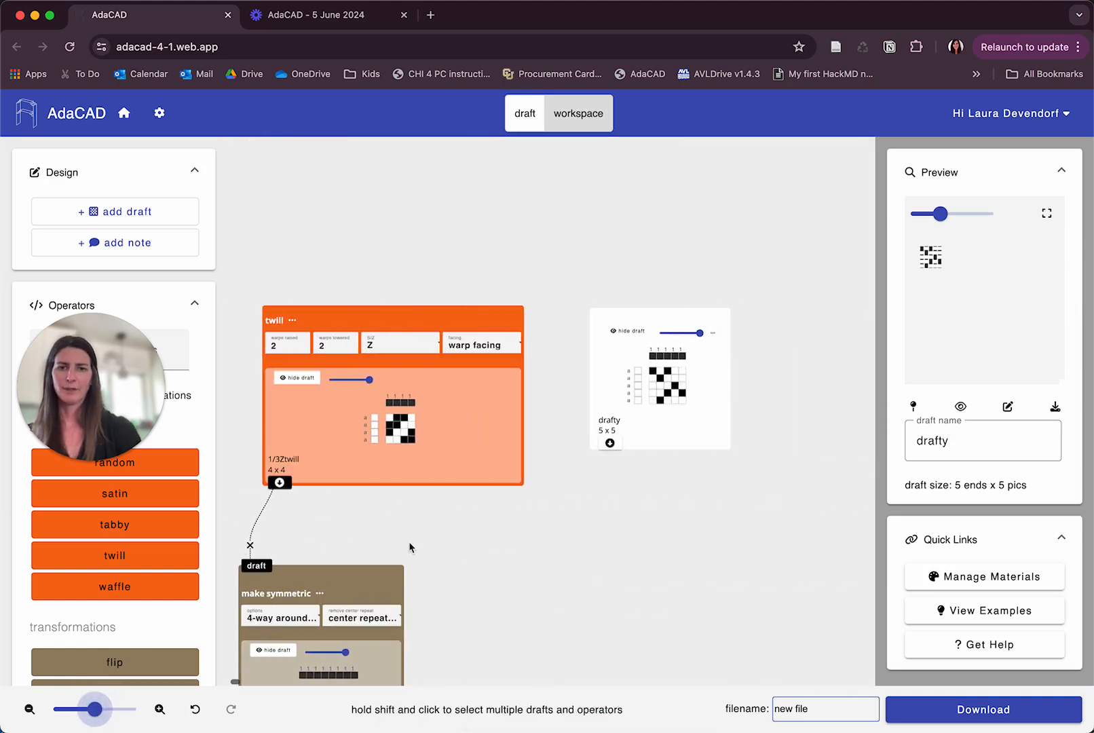
pyautogui.scroll(-2, 410, 549)
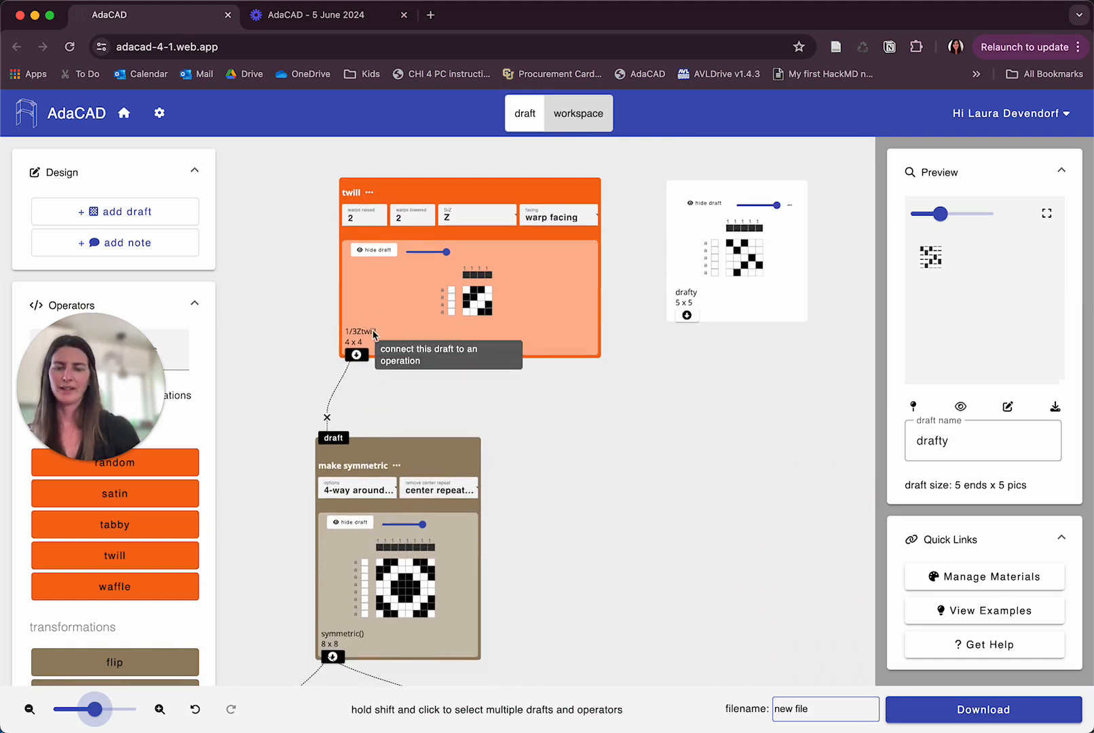
pyautogui.scroll(-5, 327, 457)
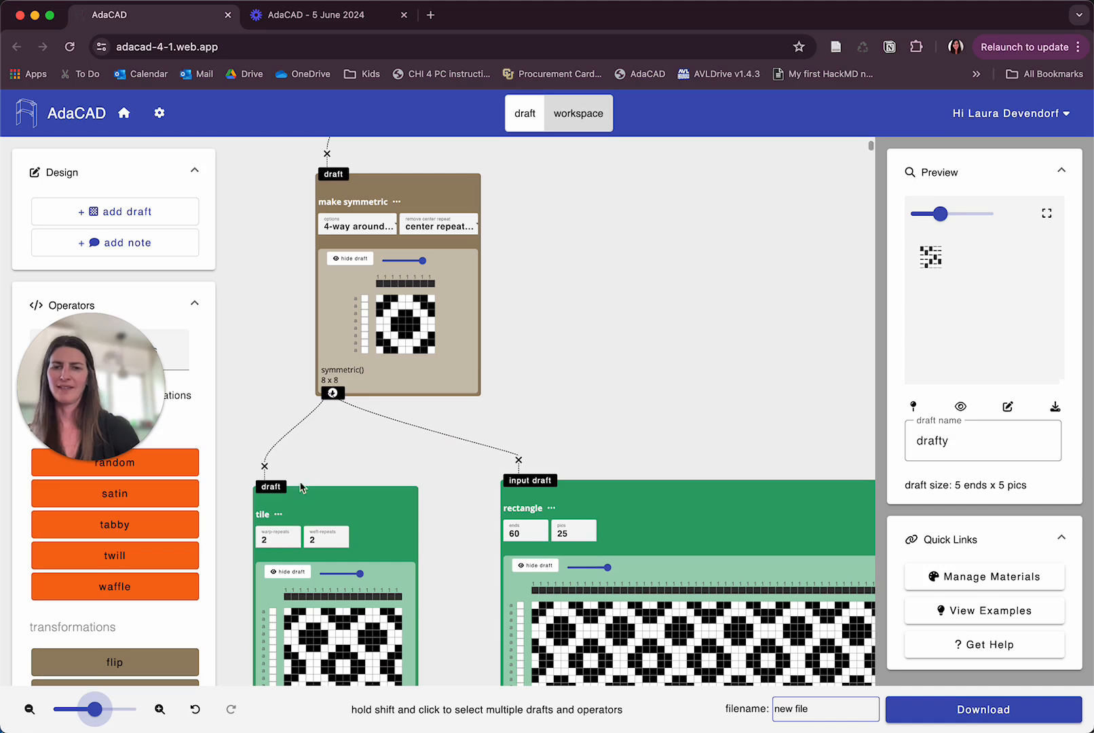
pyautogui.scroll(4, 520, 329)
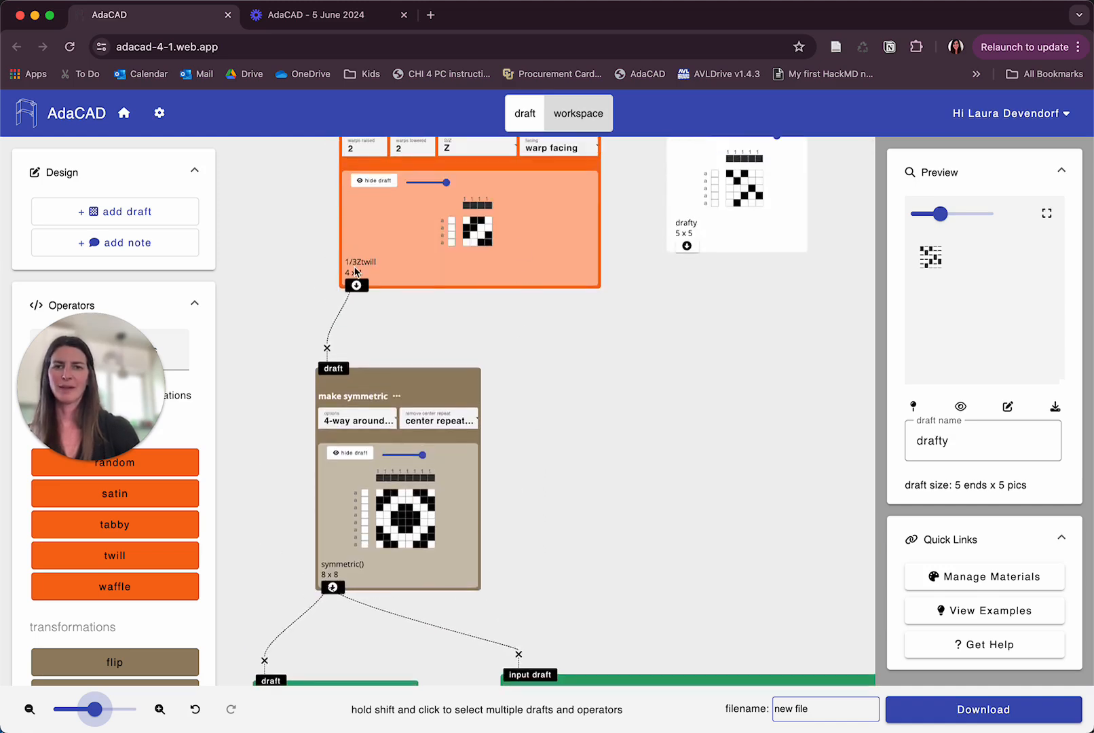
pyautogui.click(327, 348)
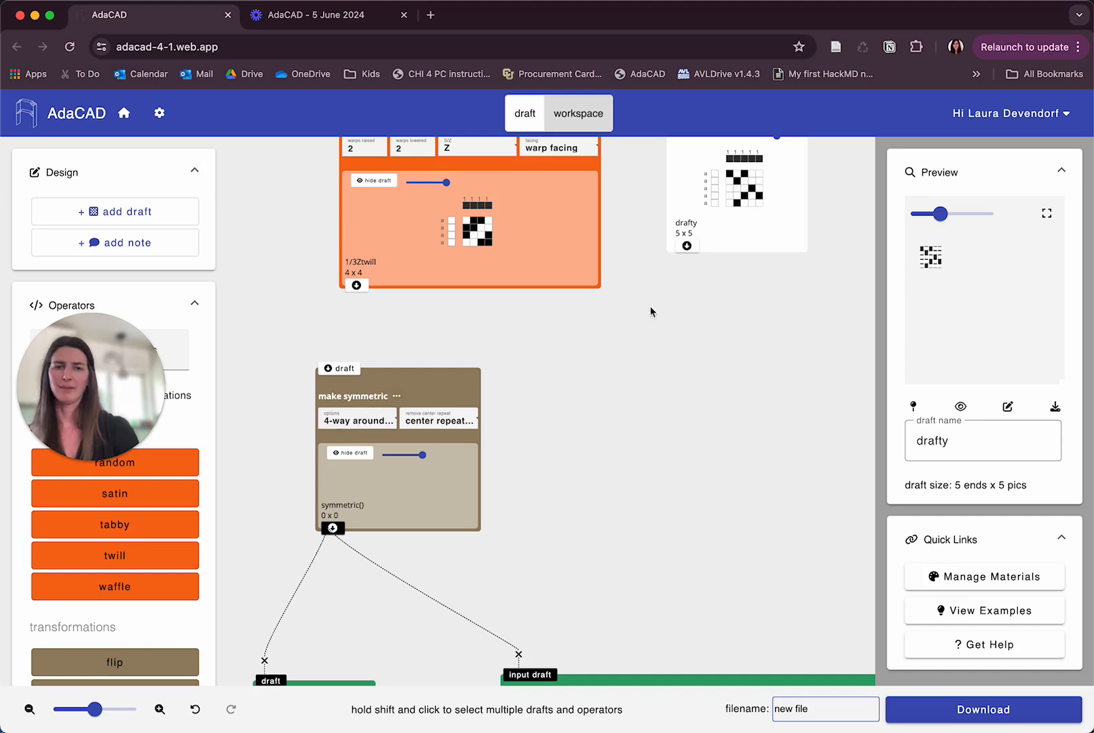
# Connect the new drafty output to the make symmetric draft input.
pyautogui.click(686, 248)
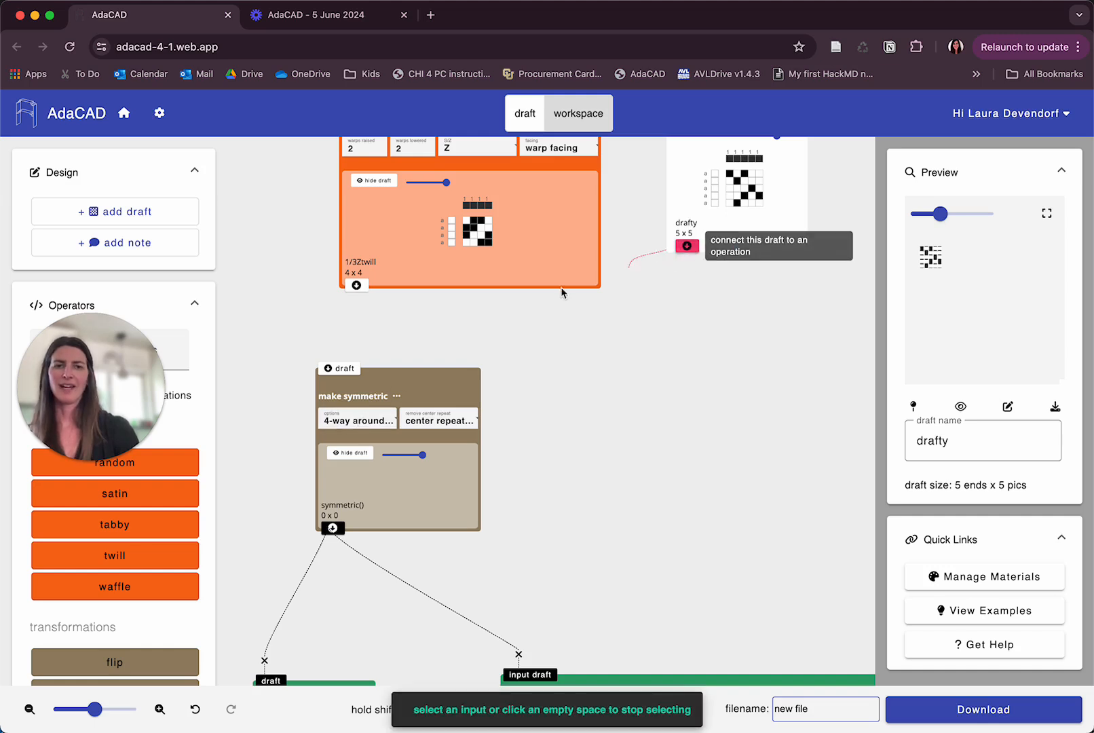
pyautogui.click(337, 368)
pyautogui.scroll(-5, 558, 481)
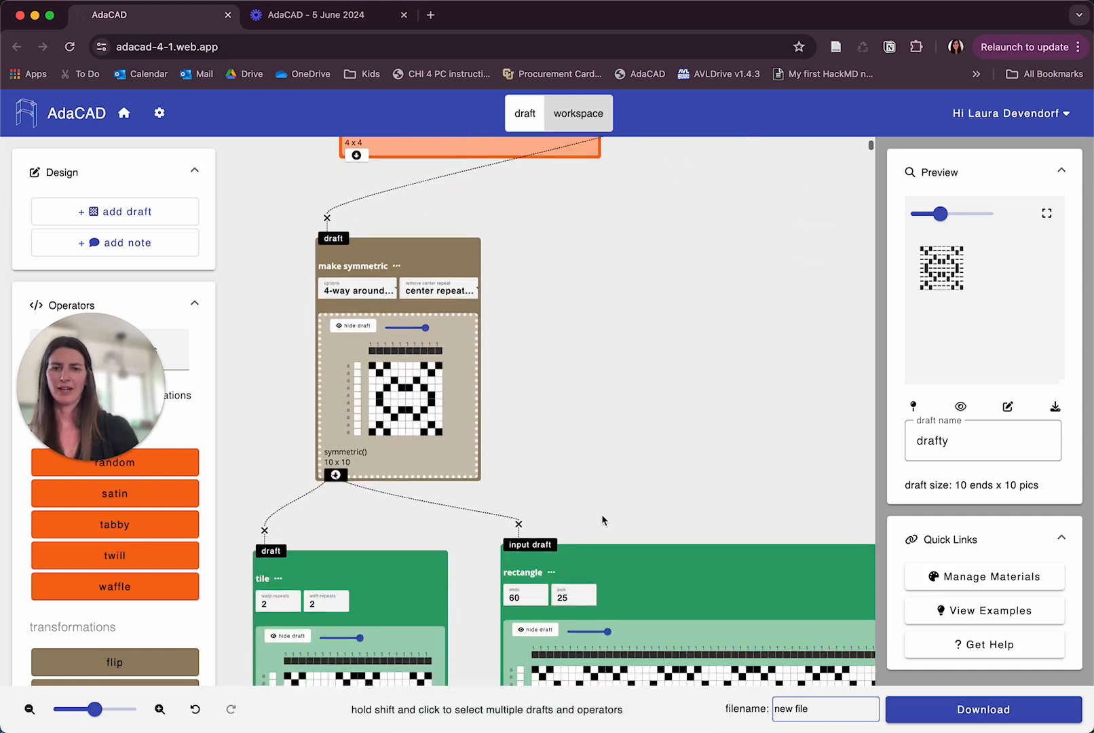
pyautogui.scroll(-5, 603, 519)
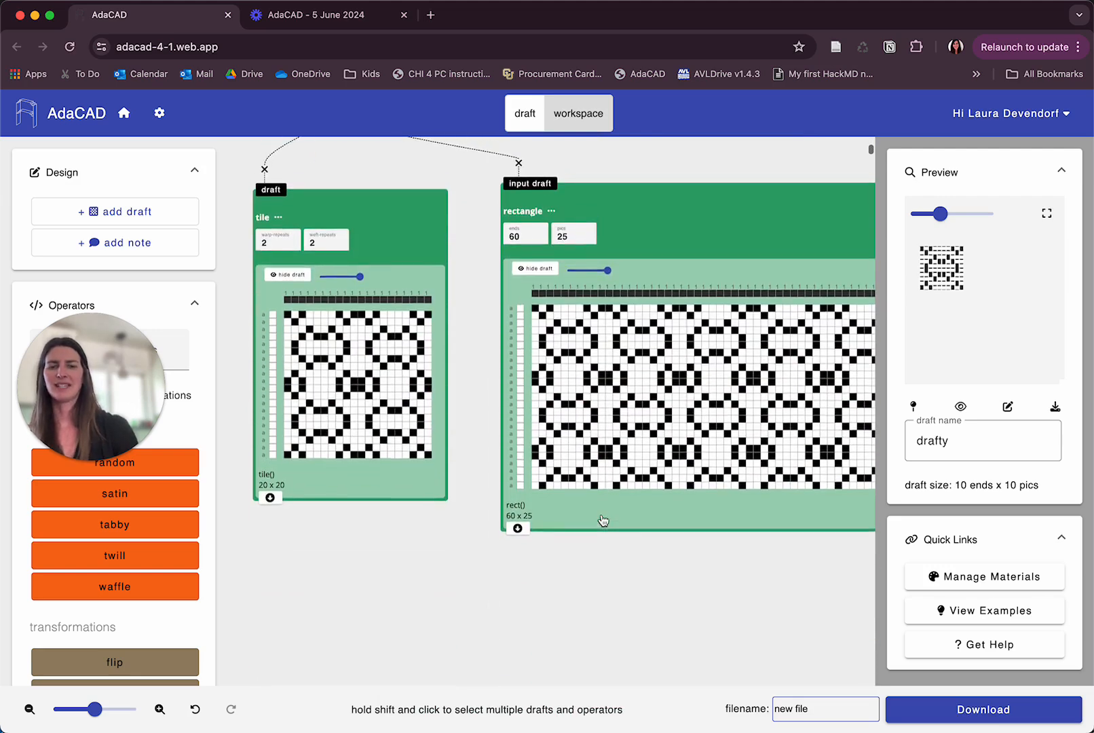
pyautogui.hscroll(1, 602, 521)
pyautogui.hscroll(3, 603, 519)
pyautogui.hscroll(-6, 603, 519)
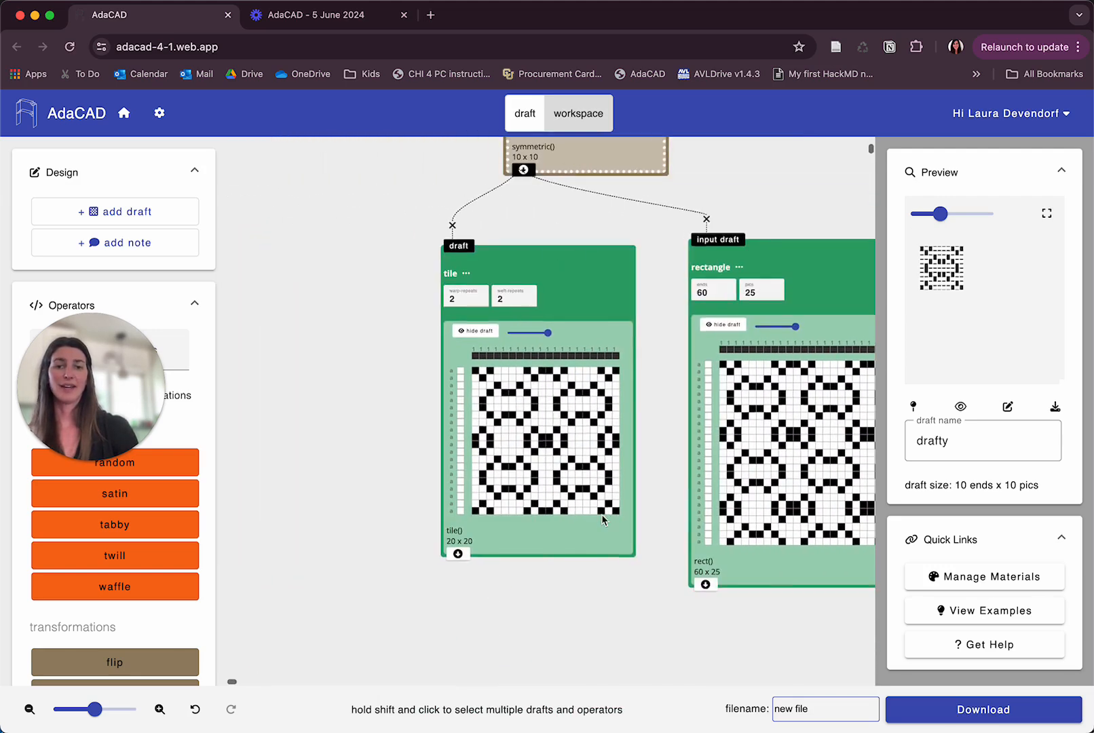
# Toggle one more cell in the drafty draft's grid to change its pattern.
pyautogui.scroll(3, 603, 520)
pyautogui.scroll(2, 603, 519)
pyautogui.hscroll(6, 602, 519)
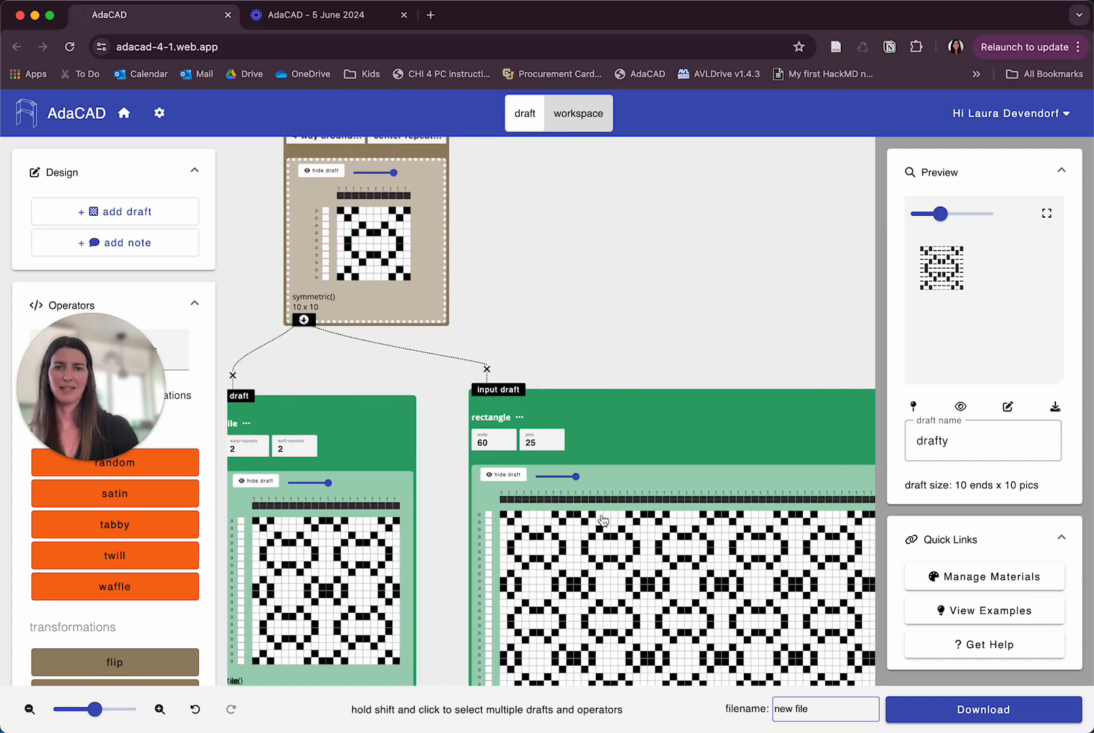
pyautogui.scroll(7, 602, 521)
pyautogui.scroll(2, 603, 520)
pyautogui.hscroll(2, 603, 519)
pyautogui.scroll(-1, 603, 519)
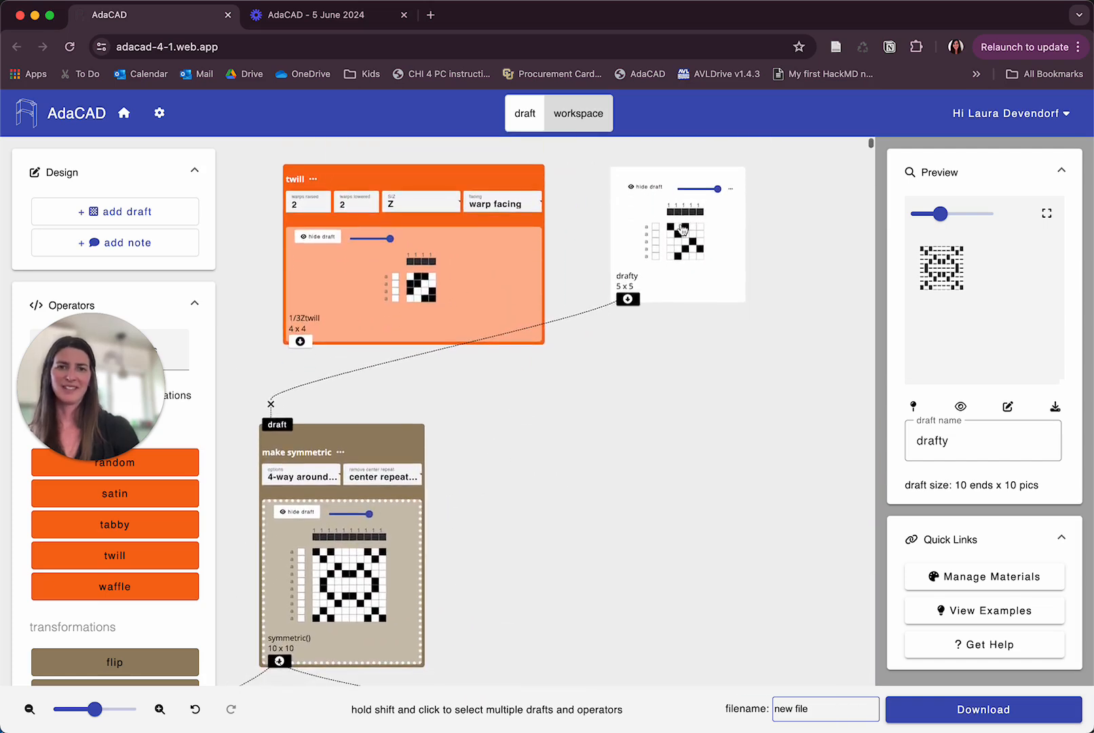
pyautogui.click(695, 241)
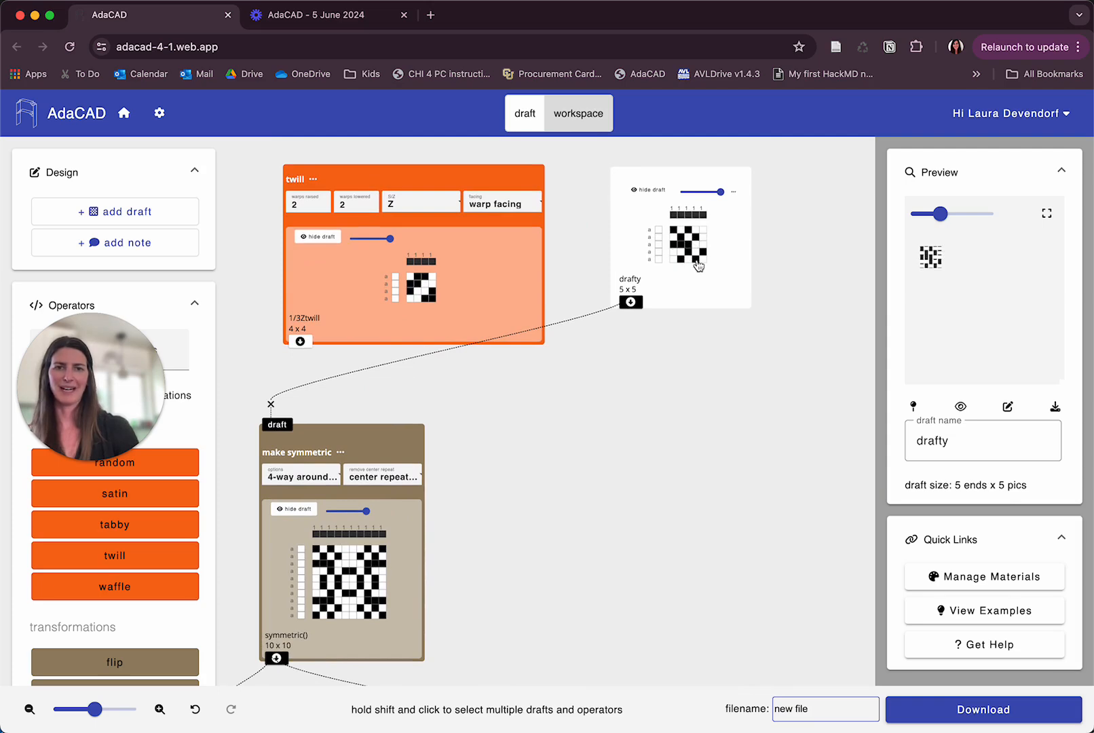
# Review the updated tile and rectangle outputs downstream of make symmetric.
pyautogui.scroll(-7, 558, 411)
pyautogui.hscroll(-2, 558, 411)
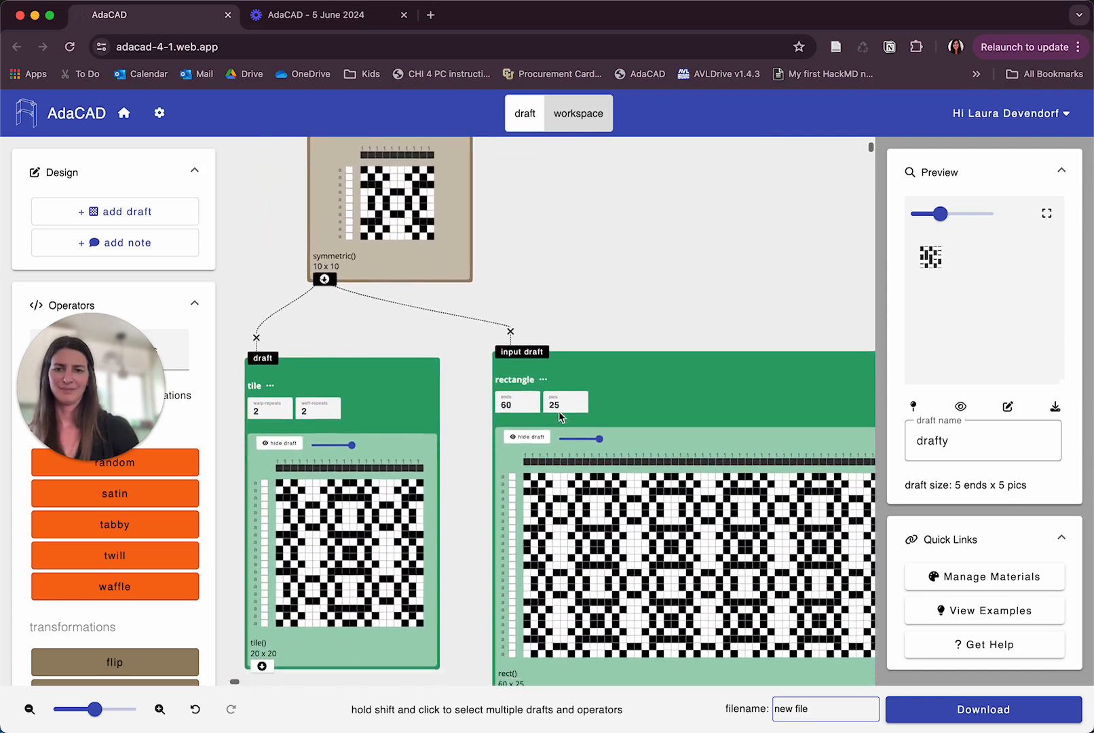
pyautogui.scroll(-1, 559, 417)
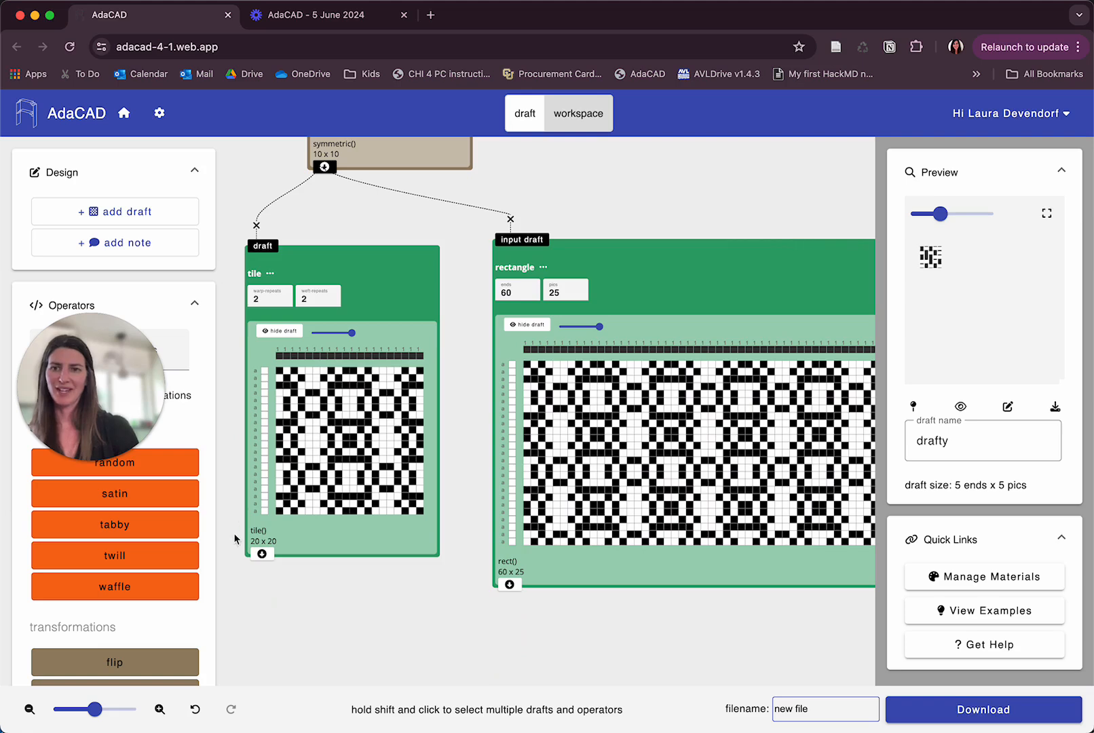
pyautogui.scroll(4, 474, 415)
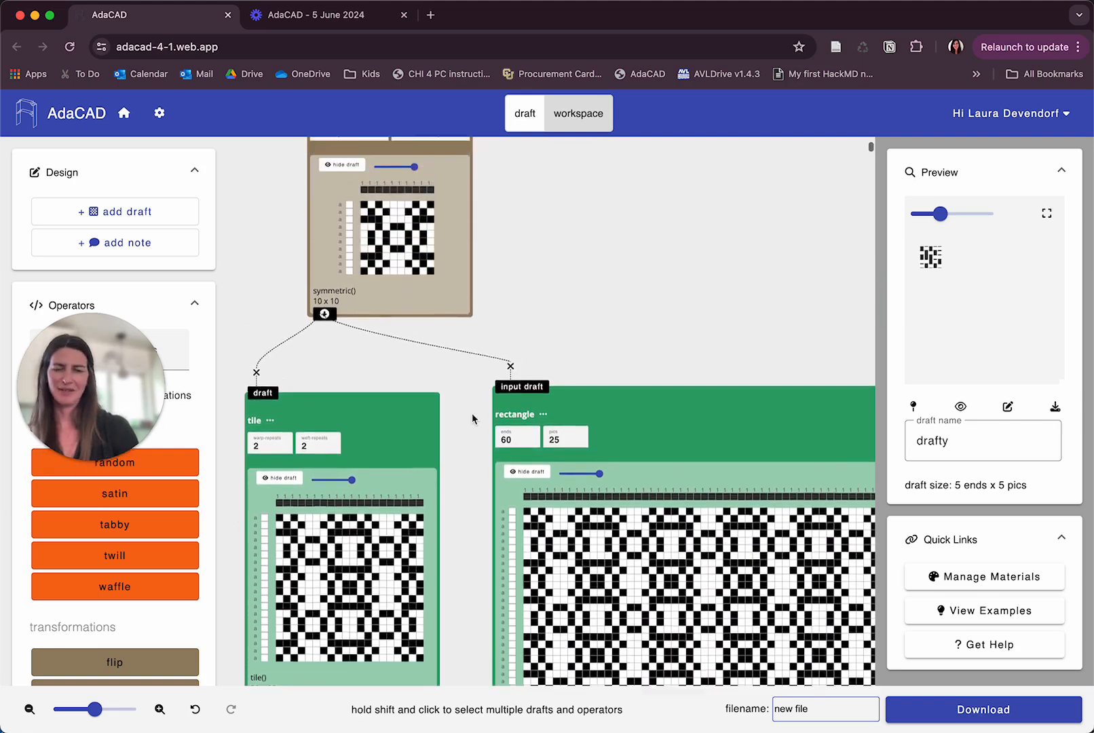
pyautogui.scroll(5, 473, 418)
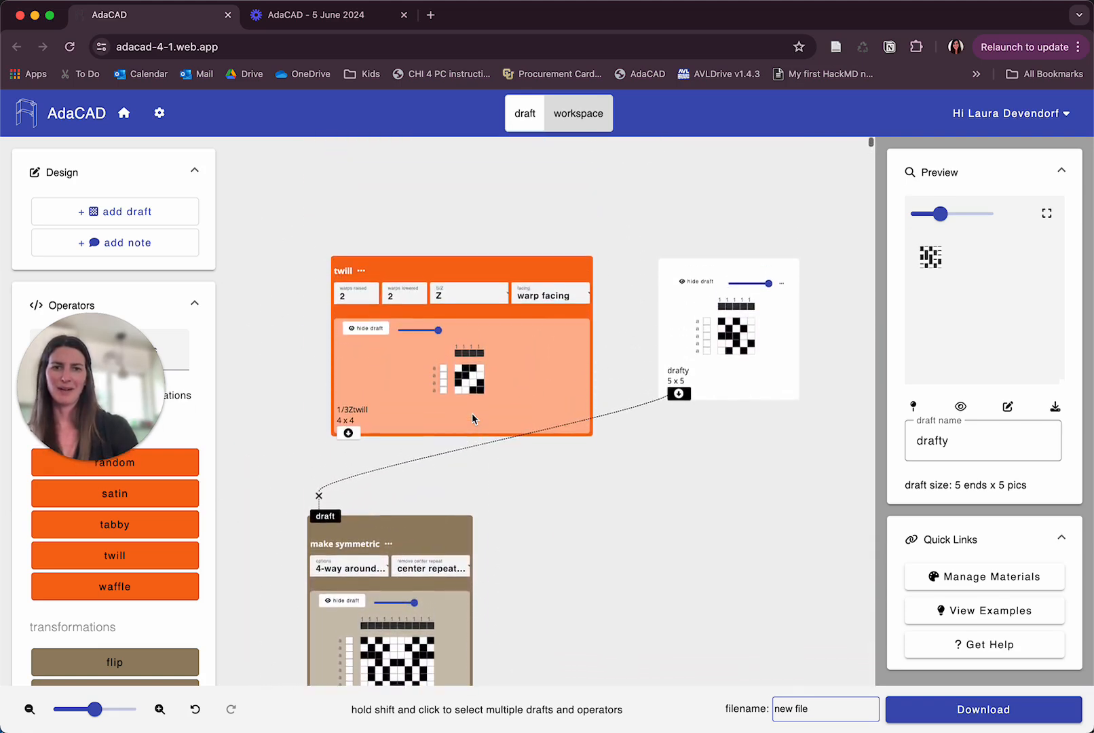